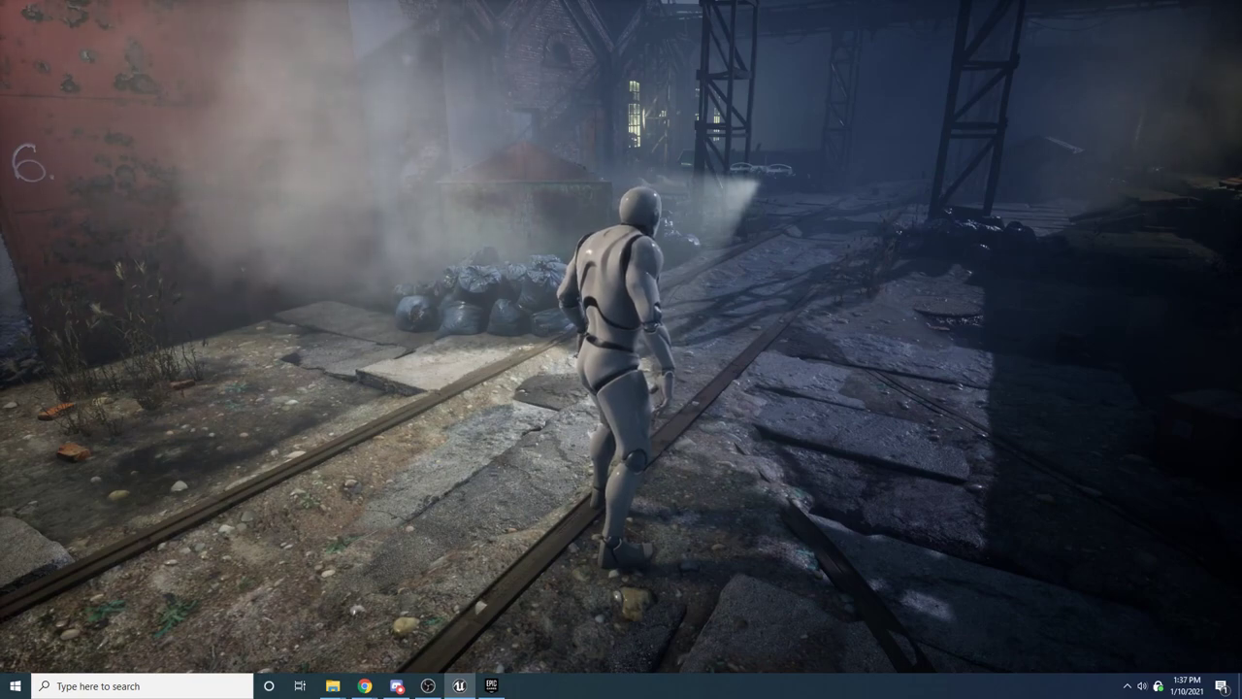
# Step: Test the drone in the running level by opening its camera view, switching control to it and flying it around the character
pyautogui.press('c')
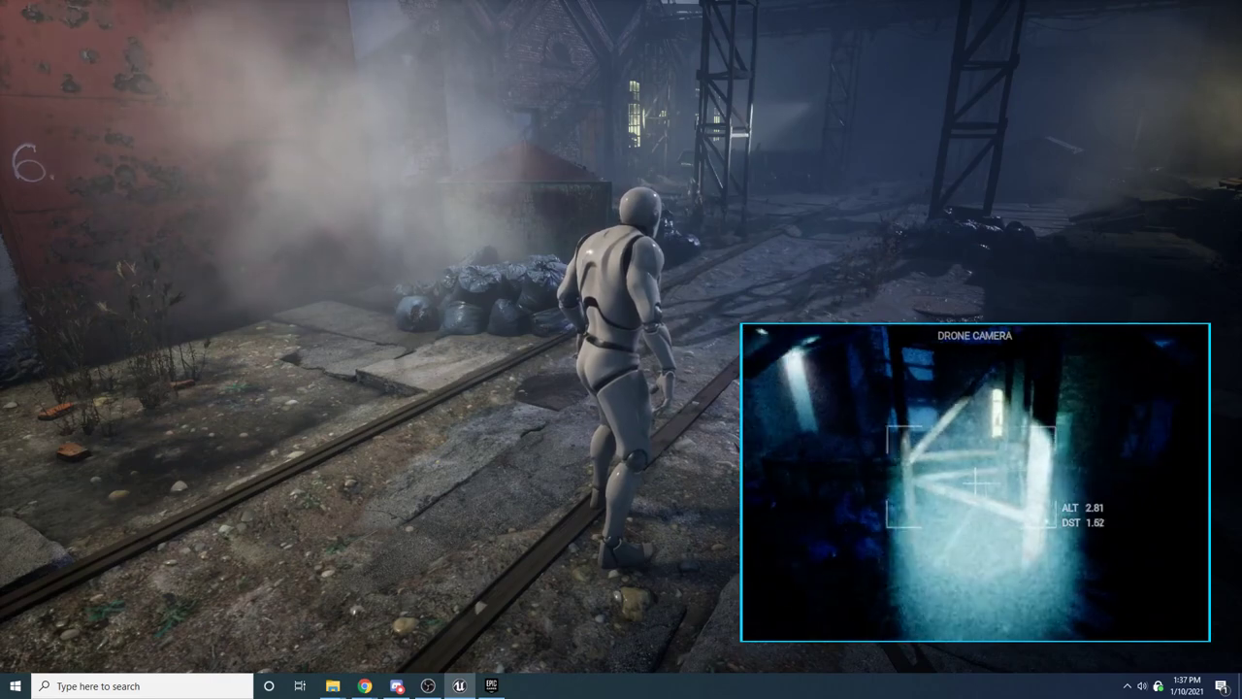
pyautogui.press('w')
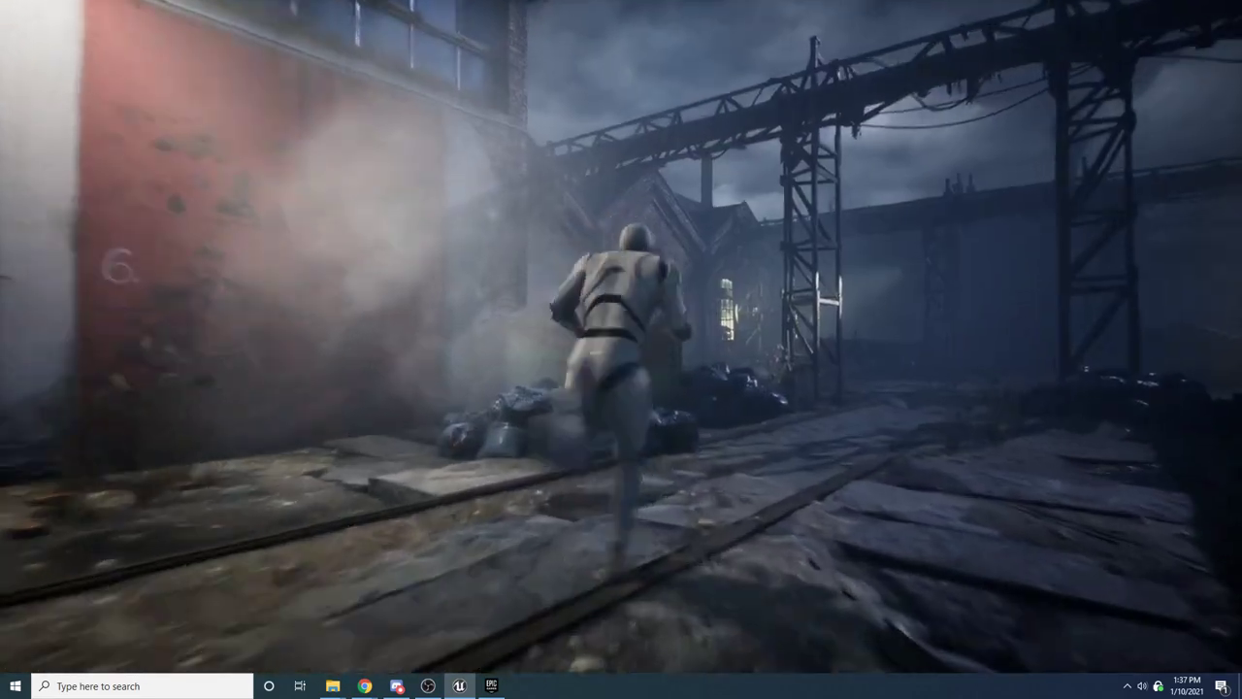
pyautogui.press('d')
pyautogui.press('s')
pyautogui.press('Tab')
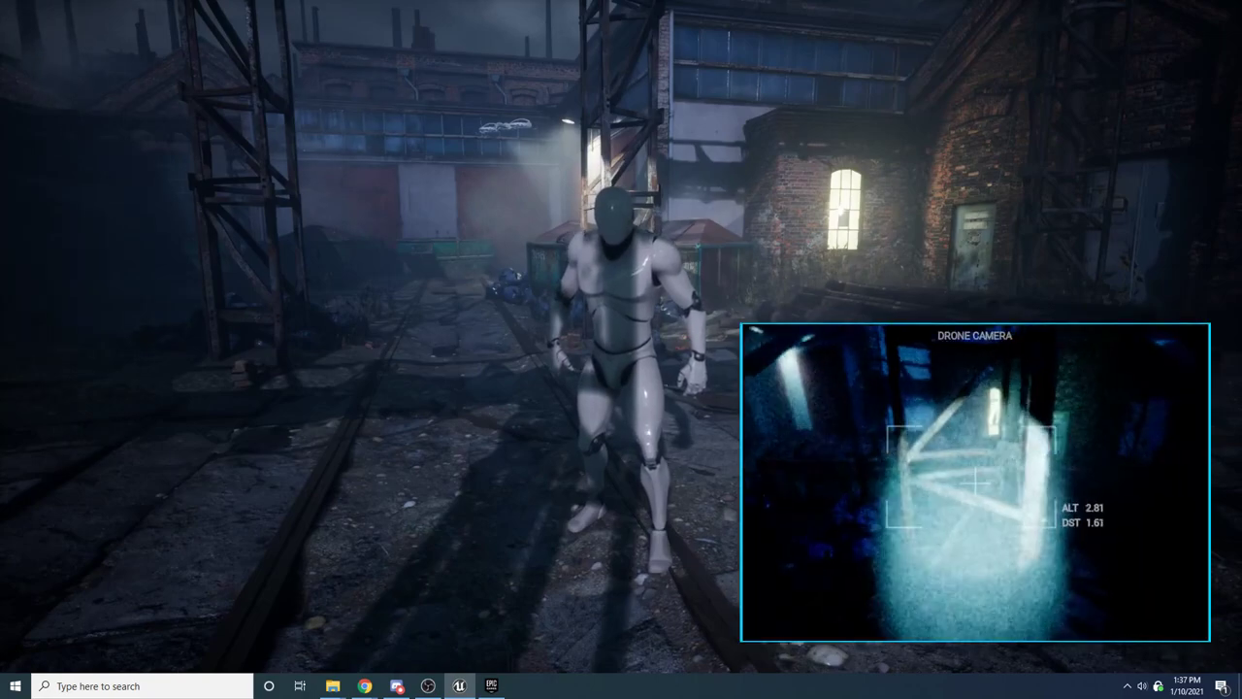
pyautogui.press('s')
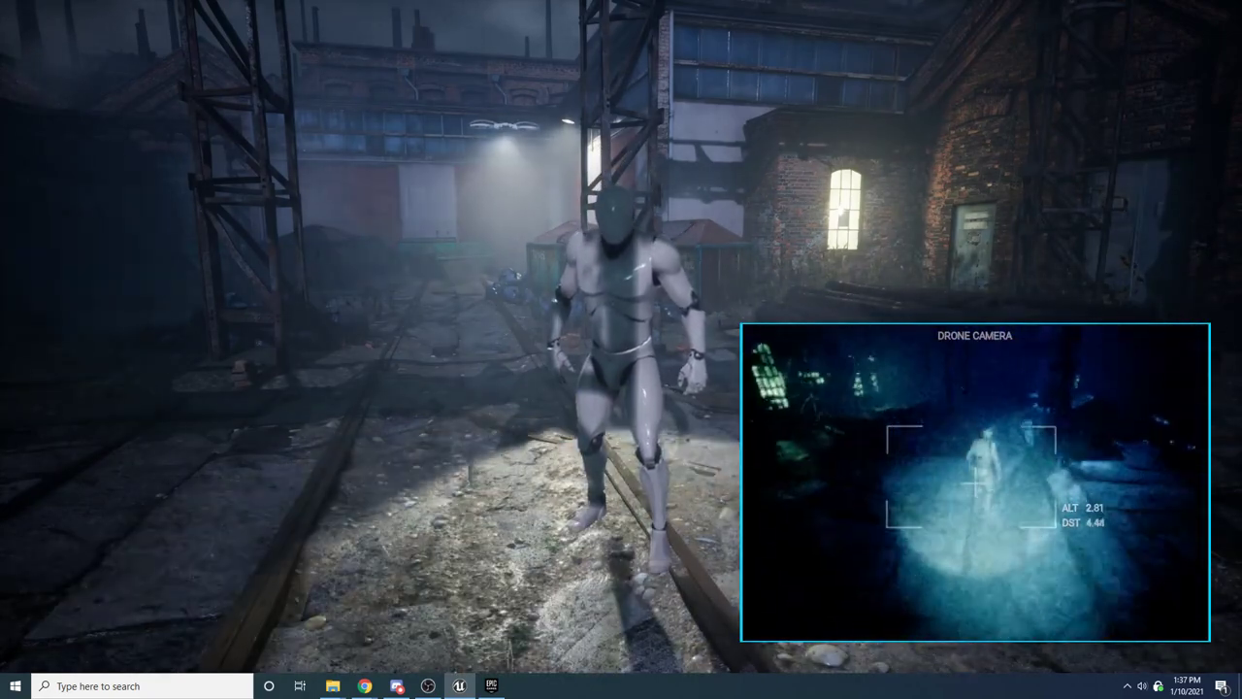
pyautogui.press('d')
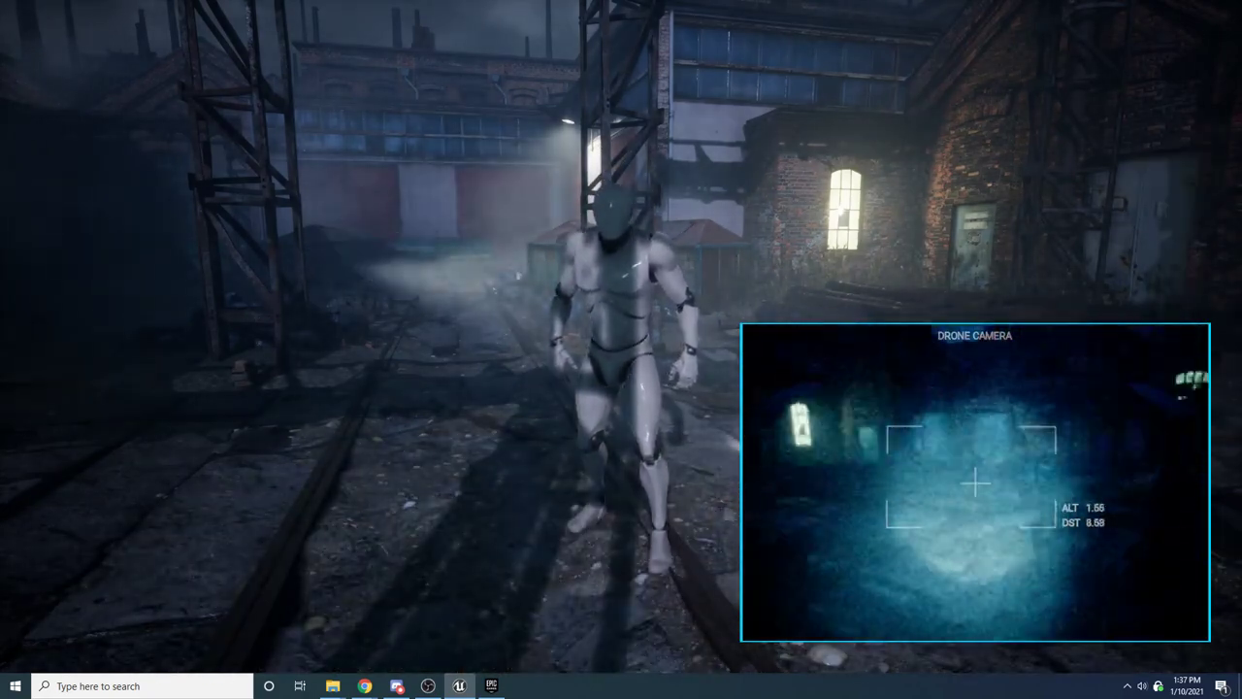
pyautogui.press('a')
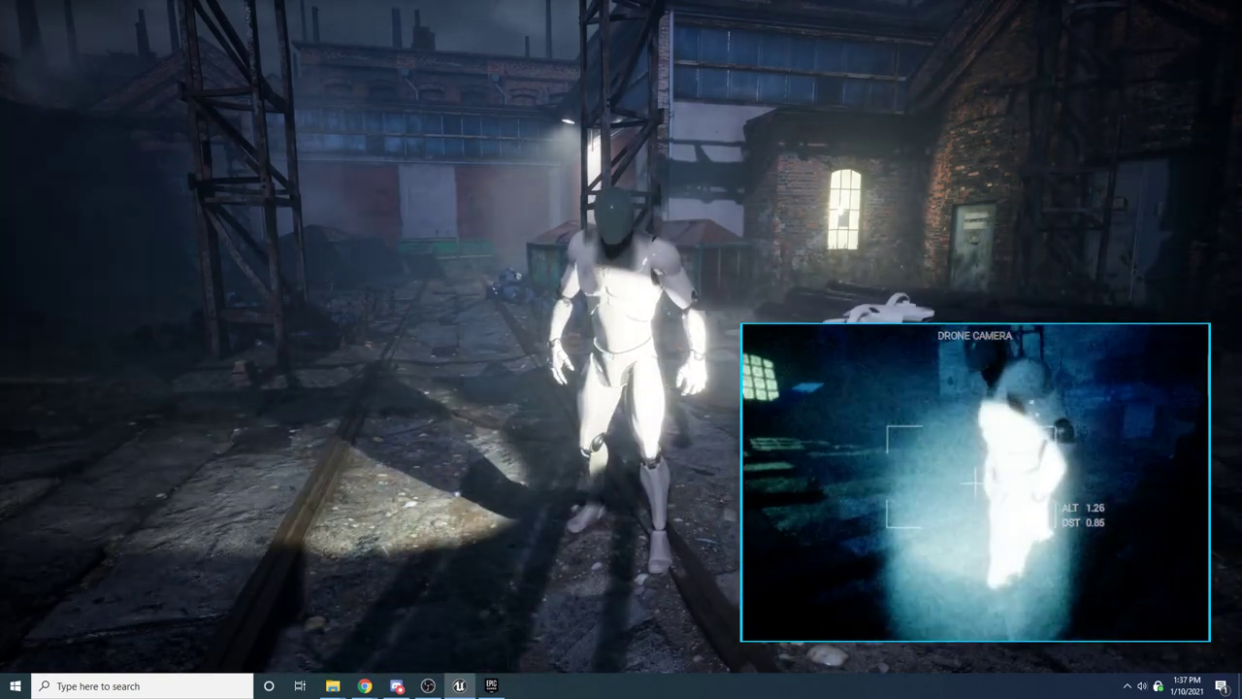
# Step: Close the drone camera view, walk the character a little, leave full screen and stop the play session
pyautogui.press('c')
pyautogui.press('w')
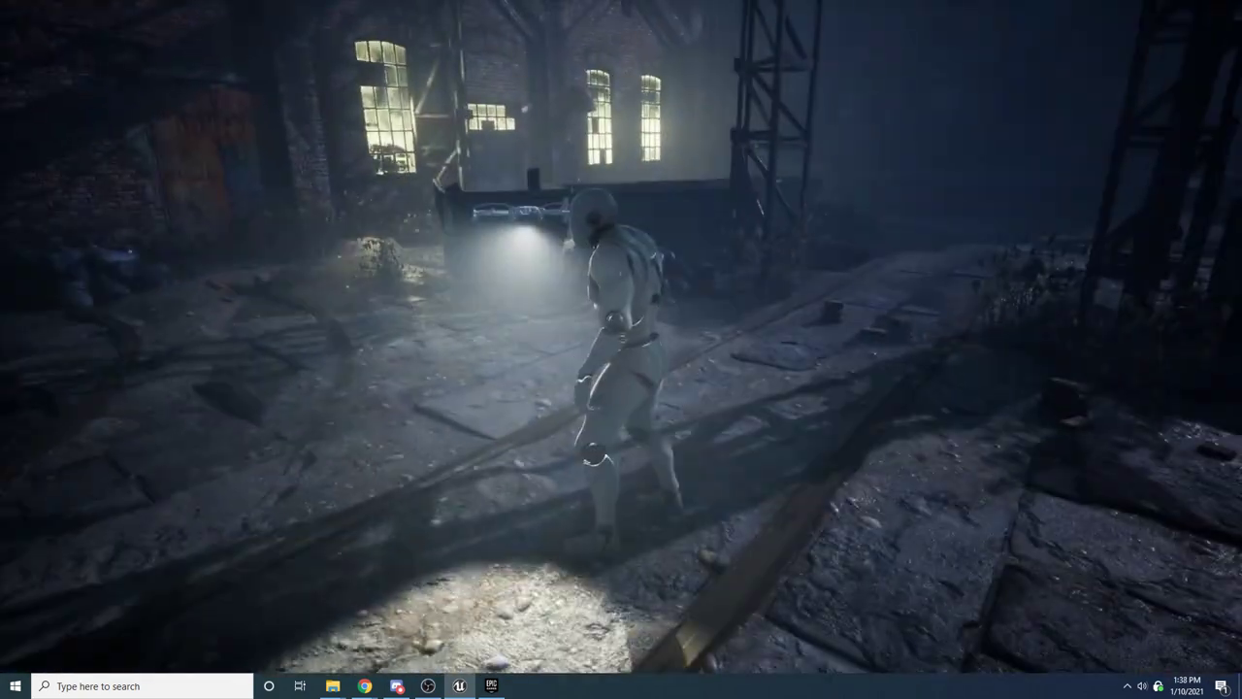
pyautogui.press('F11')
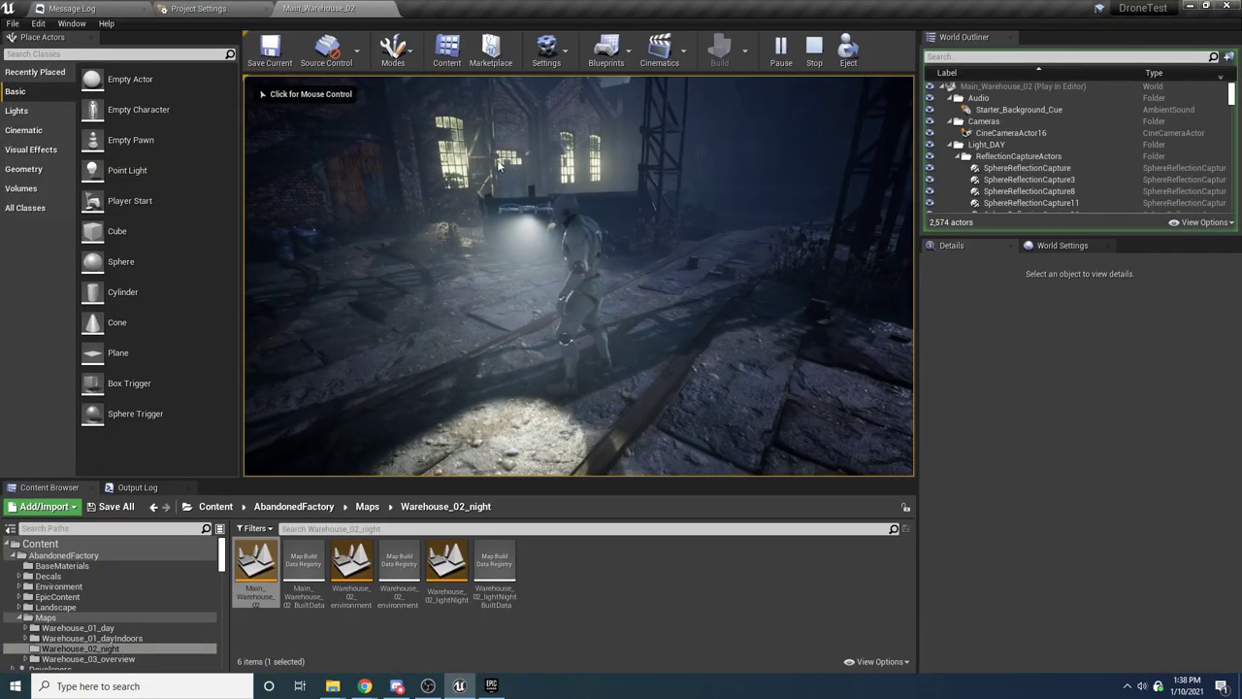
pyautogui.press('Escape')
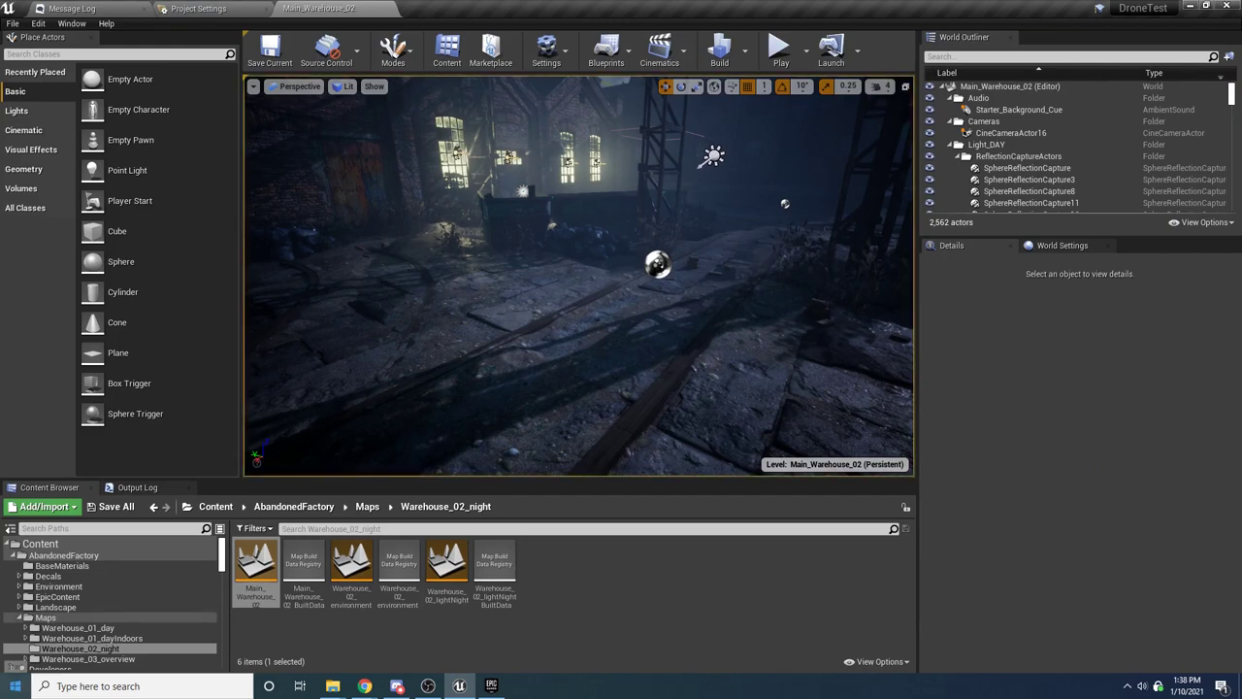
# Step: Switch to the Epic Games Launcher to view the Abandoned Factory pack in the vault, and look at the drone in the level
pyautogui.click(491, 685)
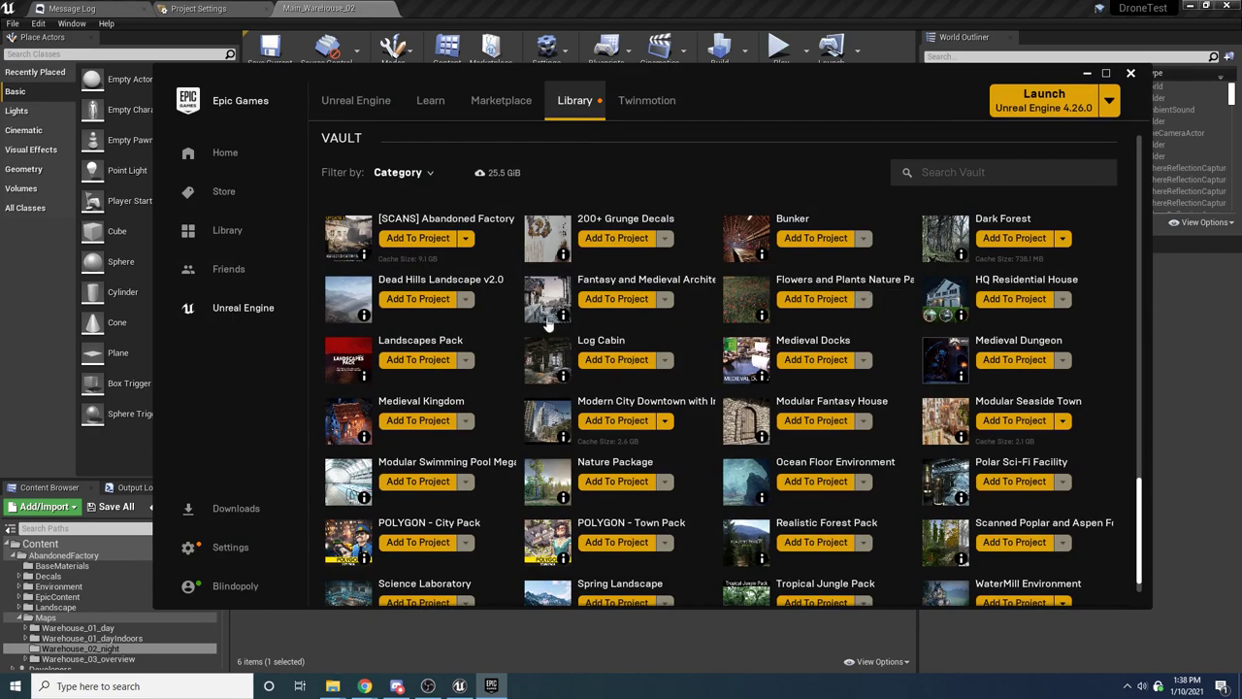
pyautogui.scroll(1, 416, 310)
pyautogui.moveTo(694, 76); pyautogui.dragTo(706, 127)
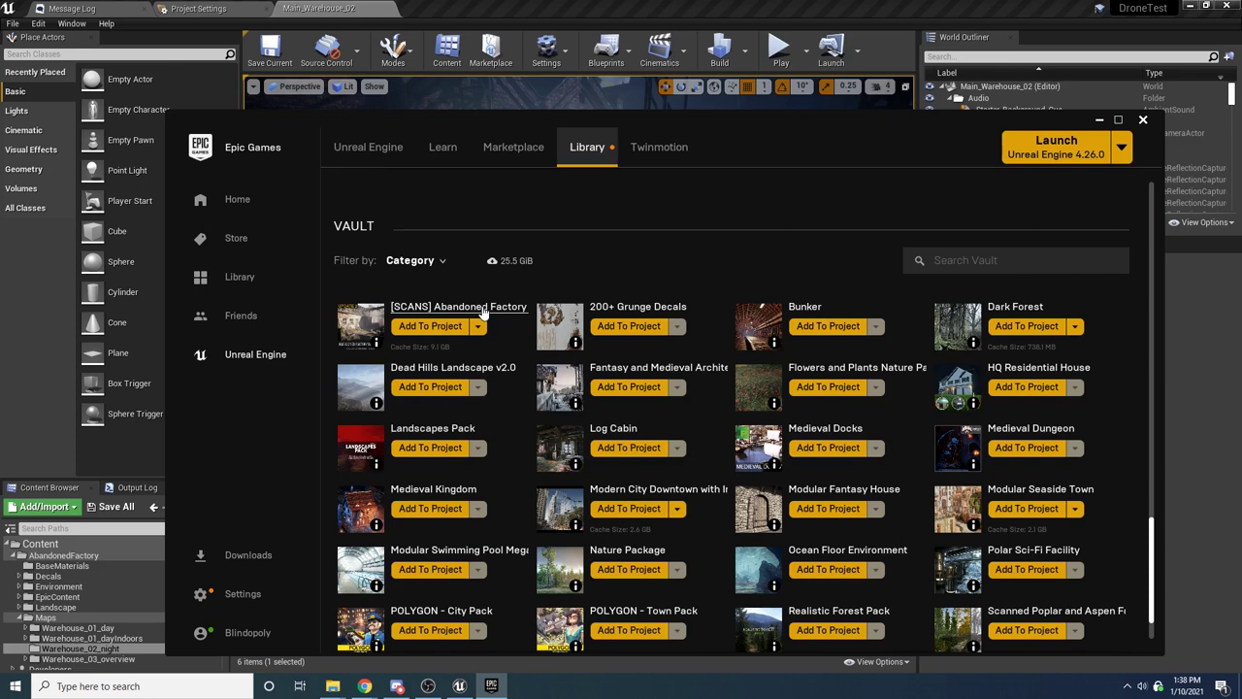
pyautogui.moveTo(710, 129); pyautogui.dragTo(719, 83)
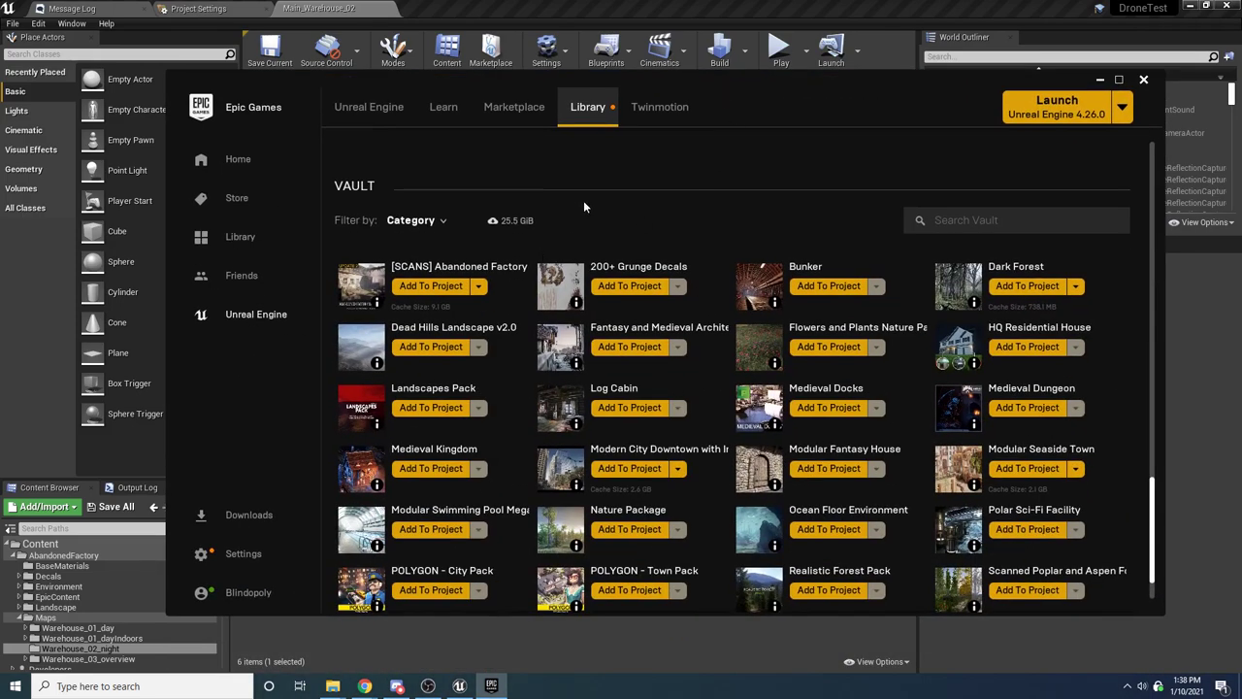
pyautogui.moveTo(843, 88); pyautogui.dragTo(1241, 88)
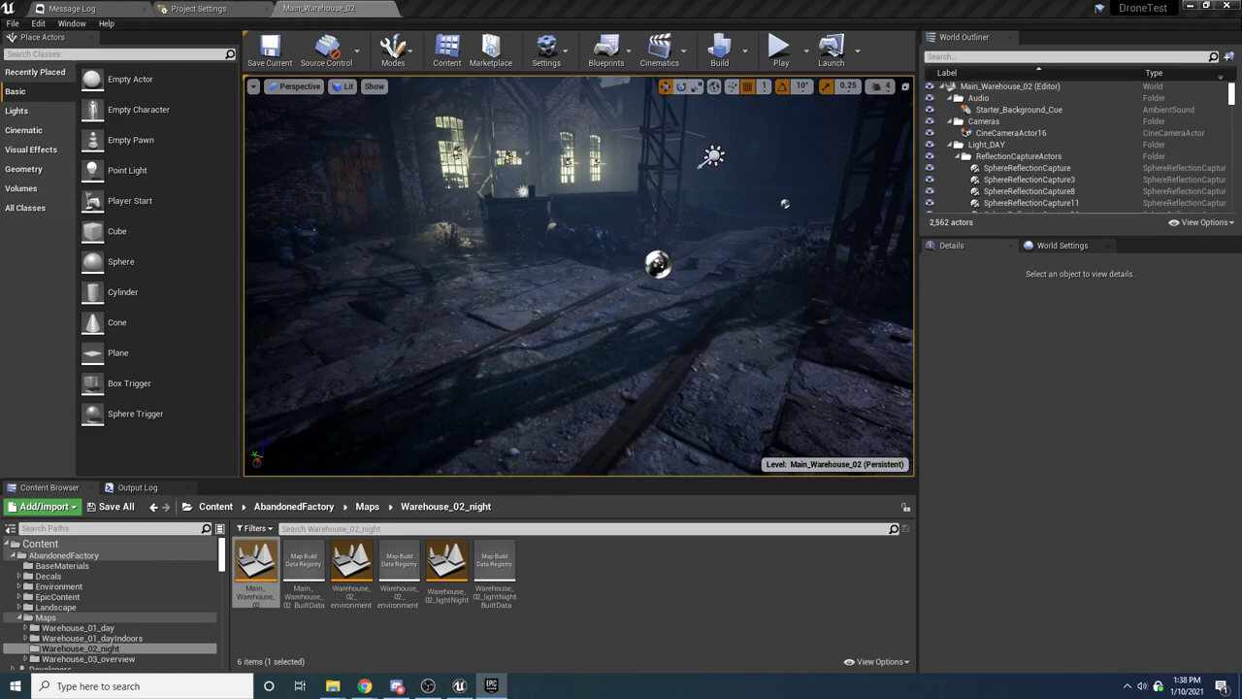
pyautogui.moveTo(718, 236); pyautogui.dragTo(839, 330, button='right')
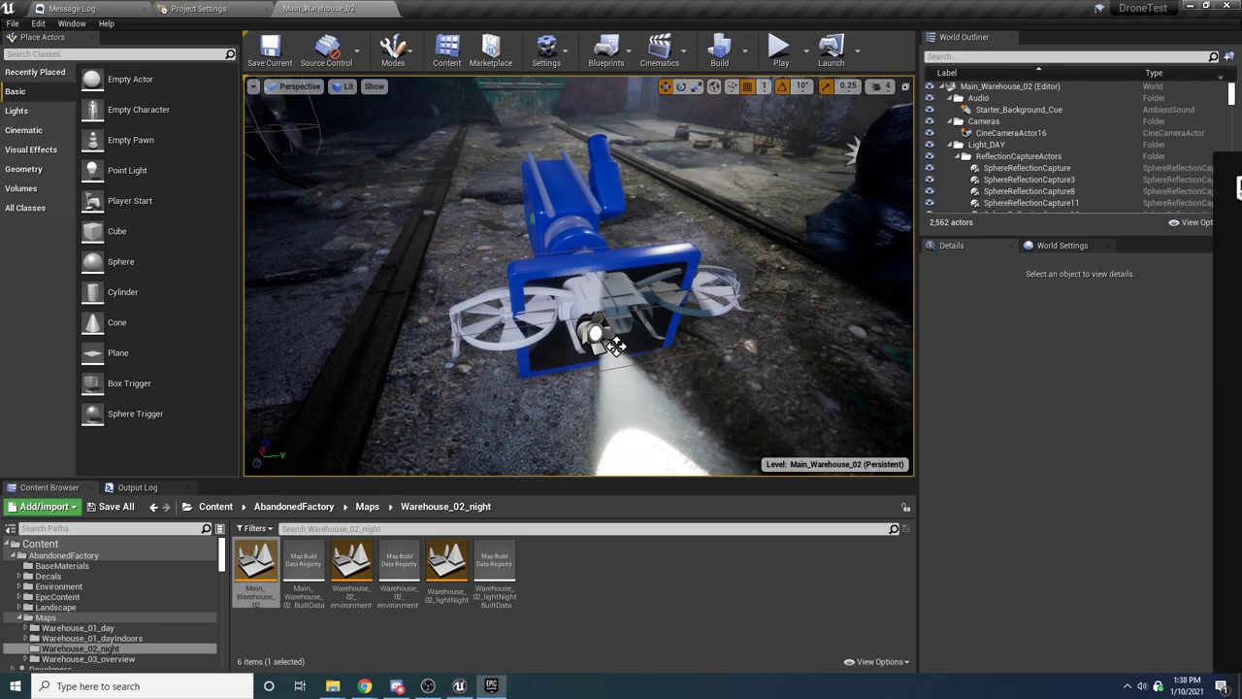
# Step: Launch Unreal Engine 4.26.0 from the Epic Games Launcher and start a new Games project with the Third Person template
pyautogui.click(491, 685)
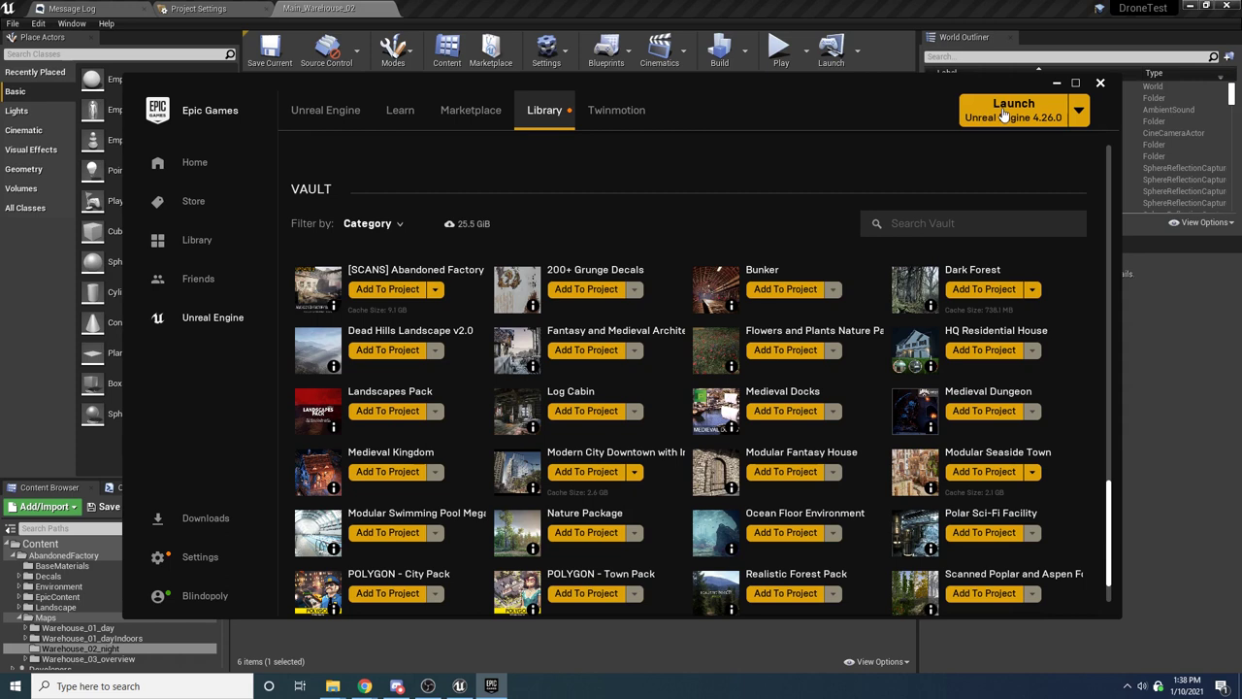
pyautogui.click(1006, 114)
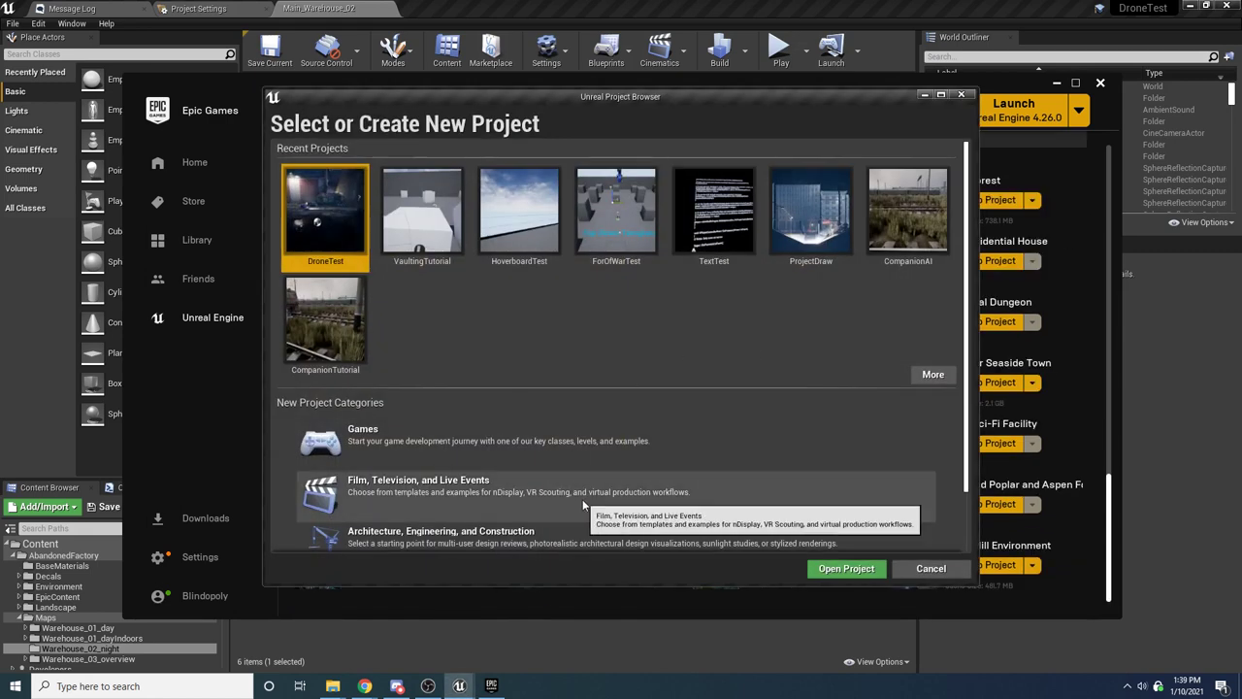
pyautogui.click(583, 442)
pyautogui.click(767, 568)
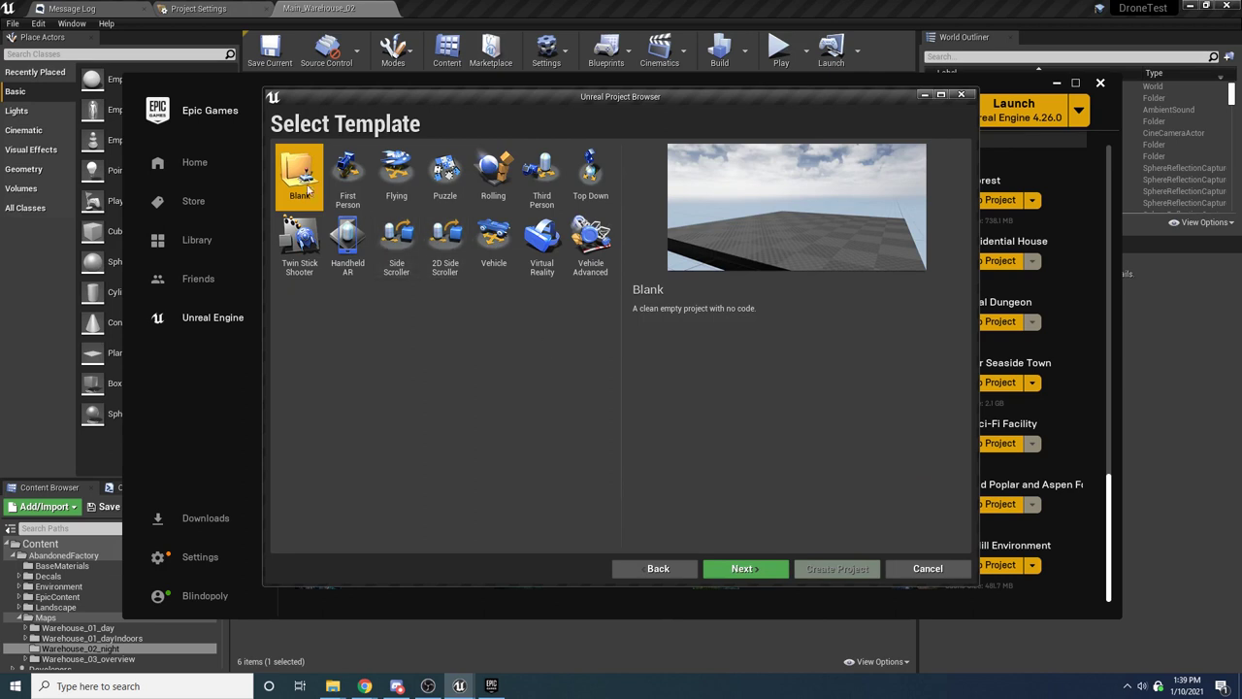
pyautogui.click(541, 175)
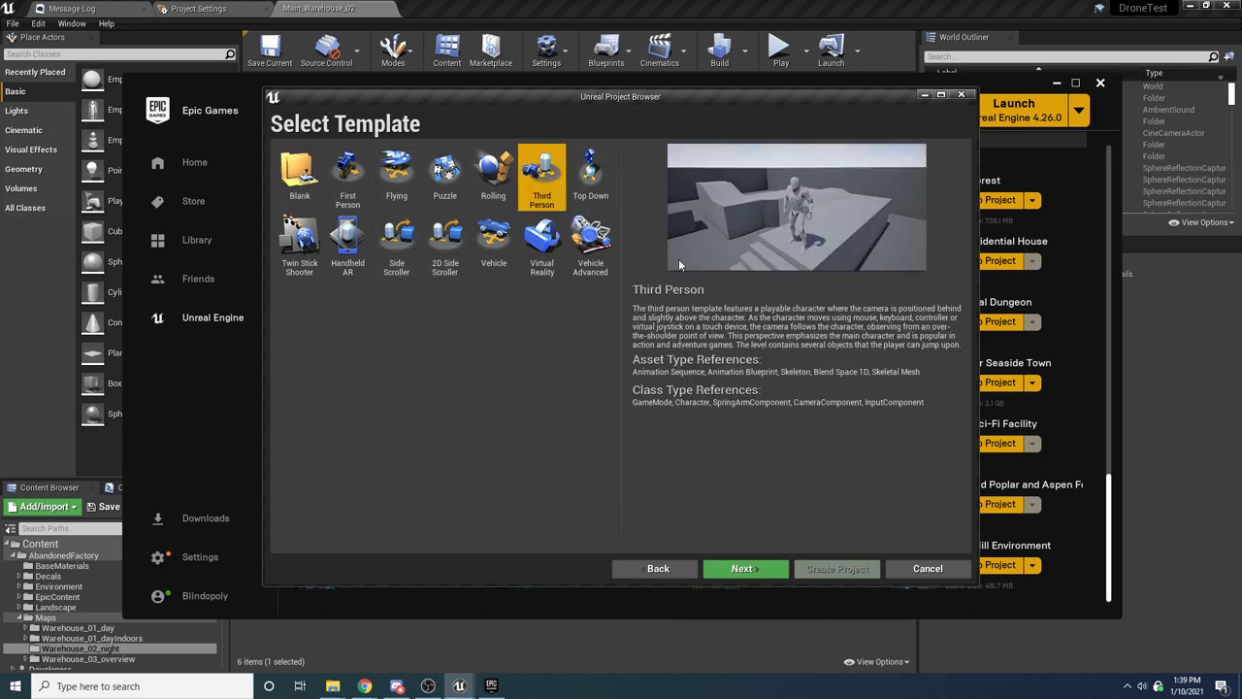
pyautogui.click(741, 569)
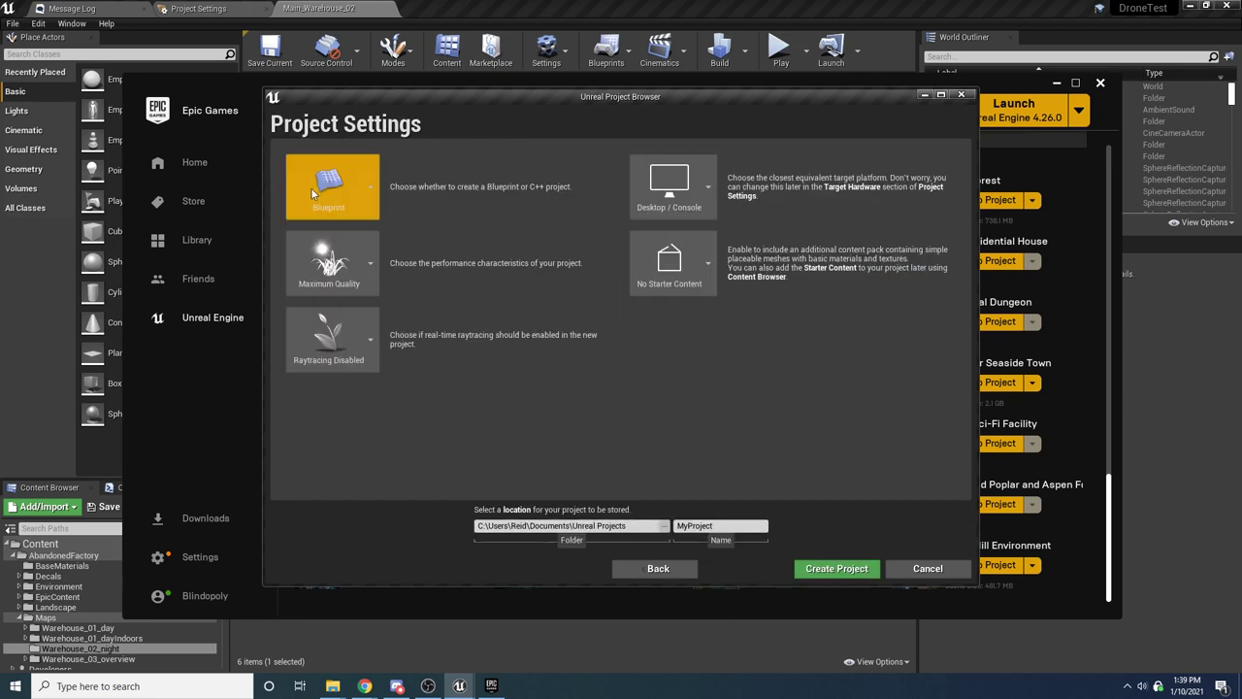
# Step: Name the project DroneTutorial and create it
pyautogui.doubleClick(718, 525)
pyautogui.write('DroneTutori')
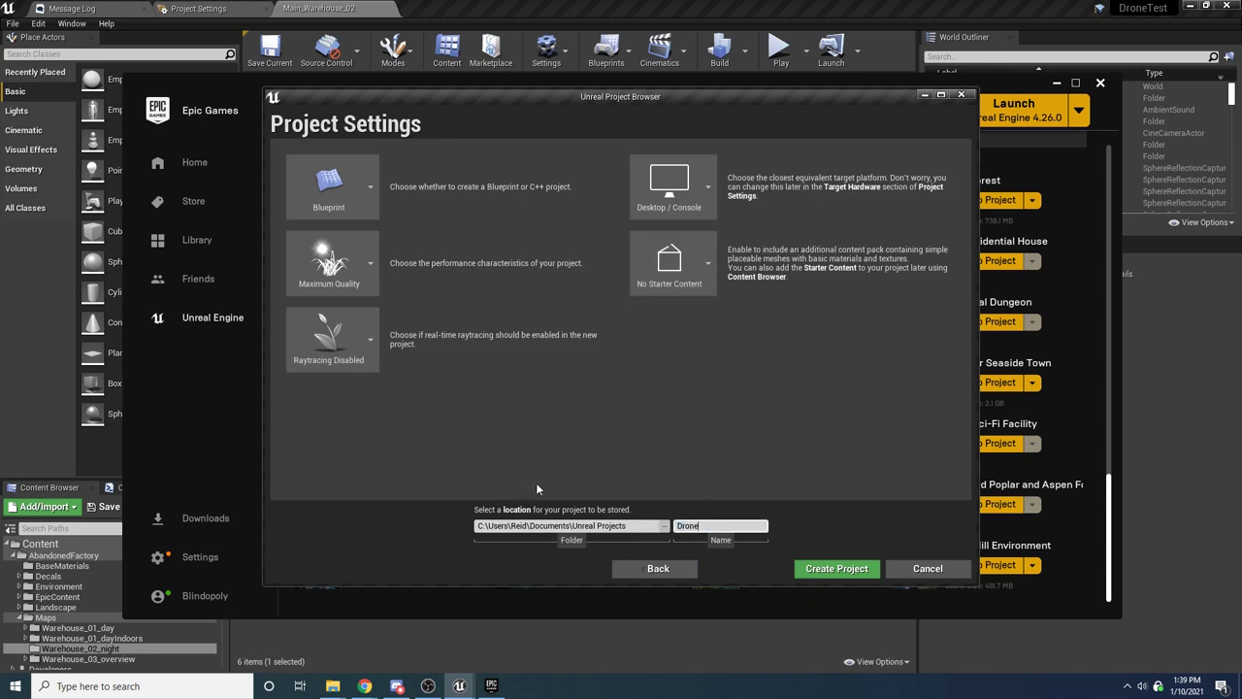
pyautogui.write('al')
pyautogui.click(804, 568)
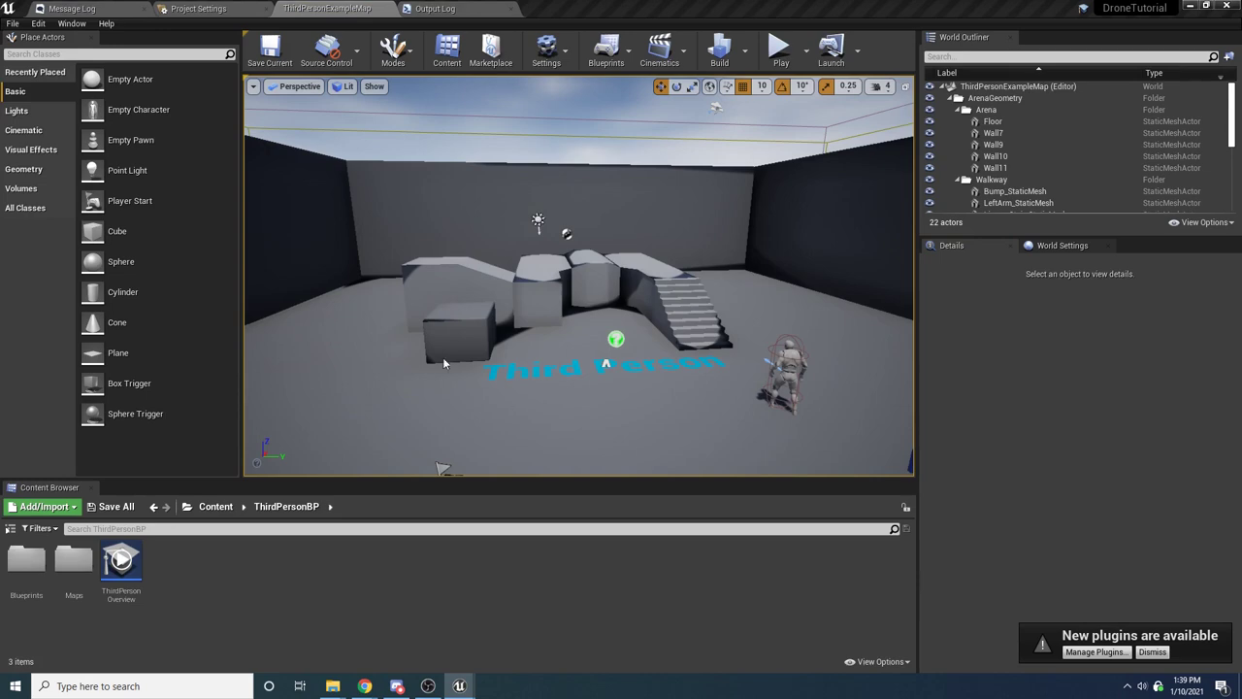
# Step: Dismiss the notification about new plugins
pyautogui.press('w')
pyautogui.moveTo(674, 324); pyautogui.dragTo(558, 351, button='right')
pyautogui.press('s')
pyautogui.click(1145, 653)
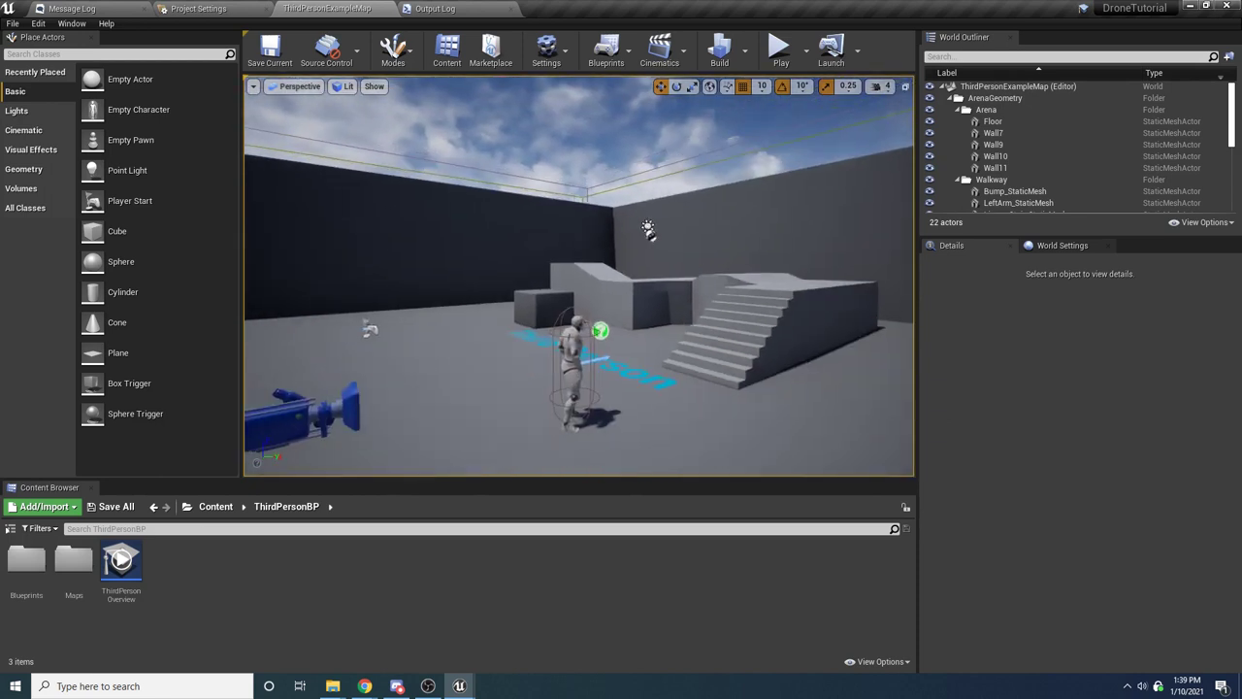
pyautogui.moveTo(634, 354); pyautogui.dragTo(583, 361, button='right')
pyautogui.press('w')
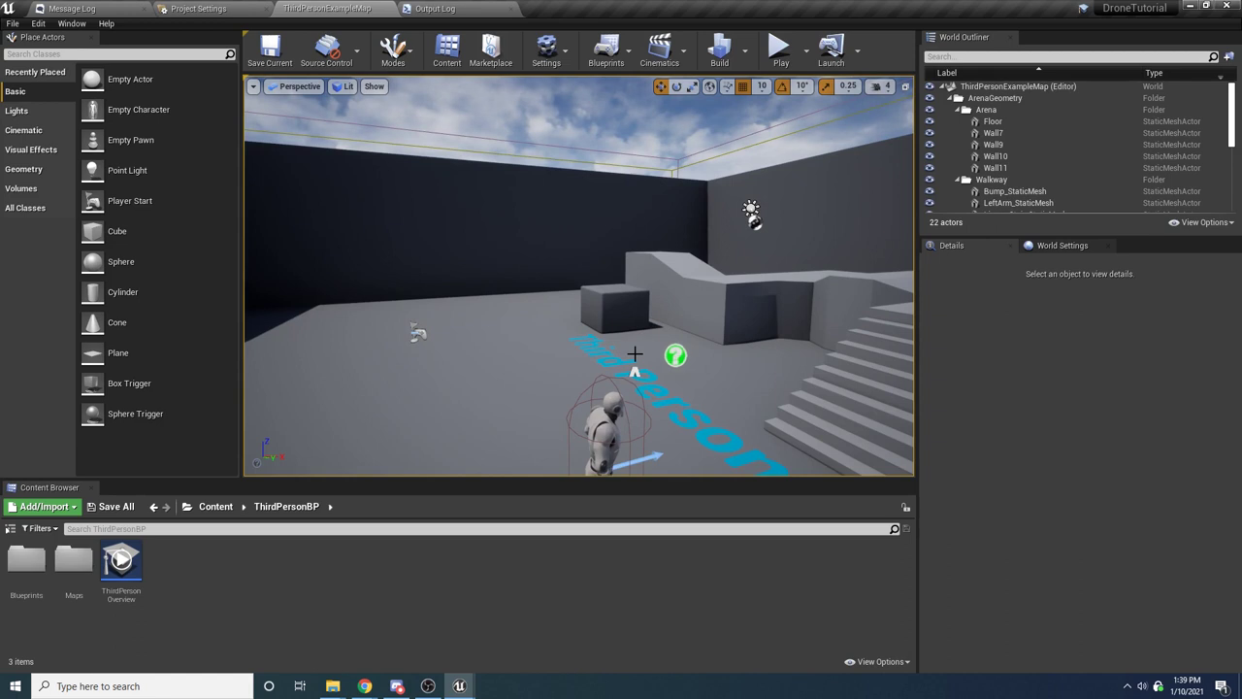
pyautogui.moveTo(596, 331); pyautogui.dragTo(485, 331, button='right')
pyautogui.press('d')
pyautogui.press('a')
# Step: Create a folder named Drone in the project's main Content folder and open it
pyautogui.click(214, 506)
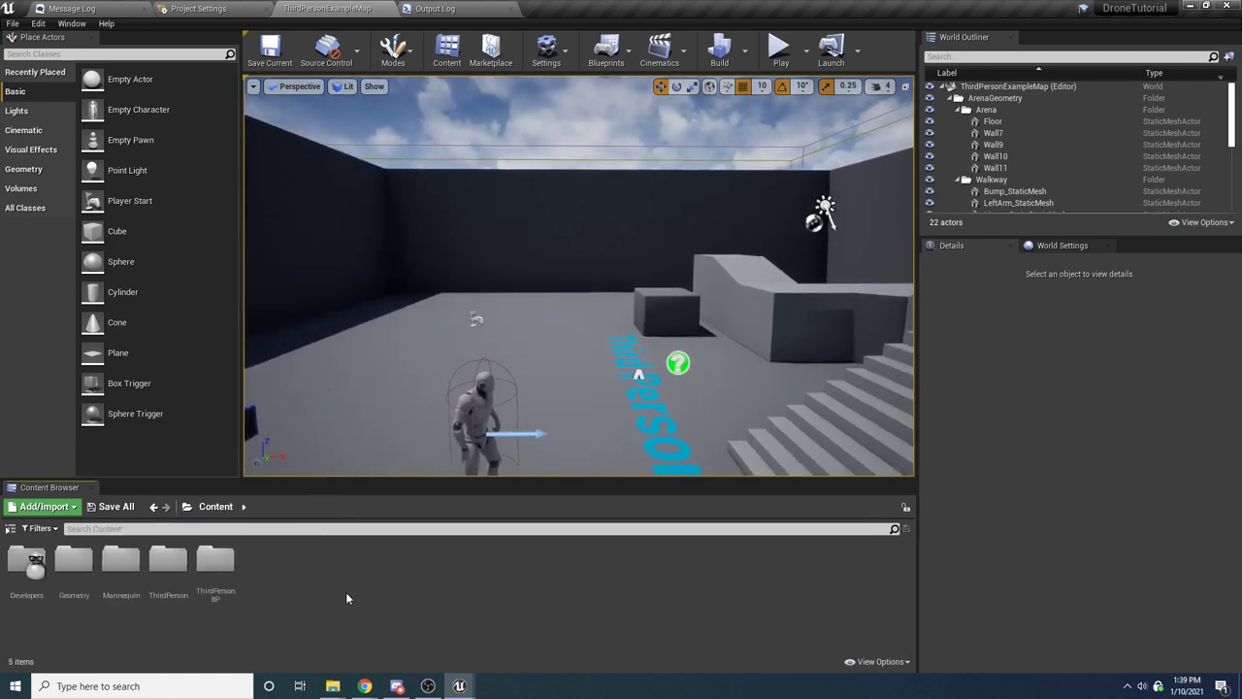
pyautogui.rightClick(345, 592)
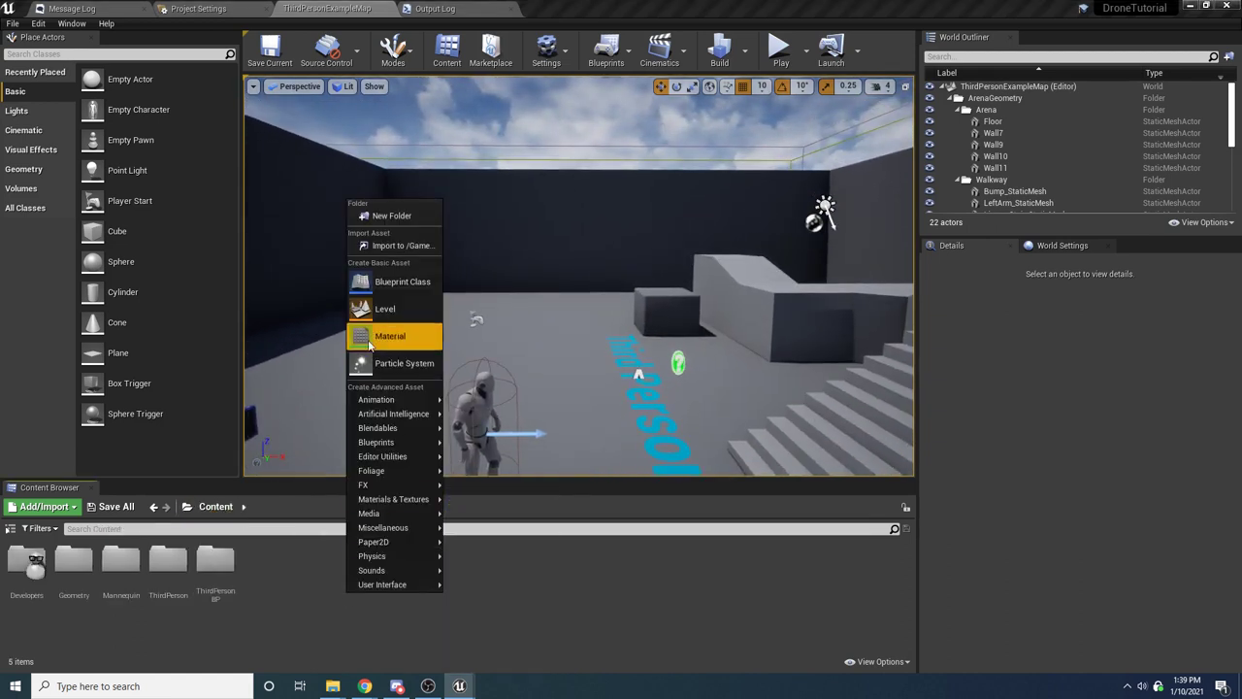
pyautogui.click(400, 216)
pyautogui.write('Drone')
pyautogui.press('Return')
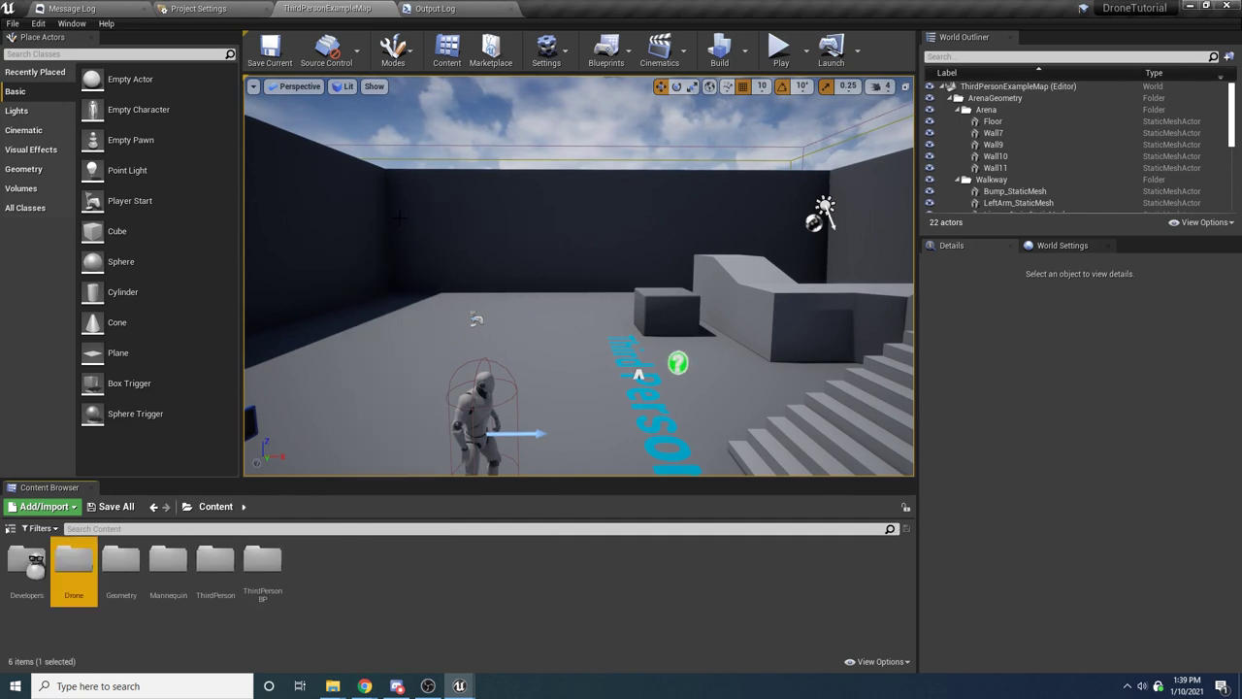
pyautogui.doubleClick(87, 569)
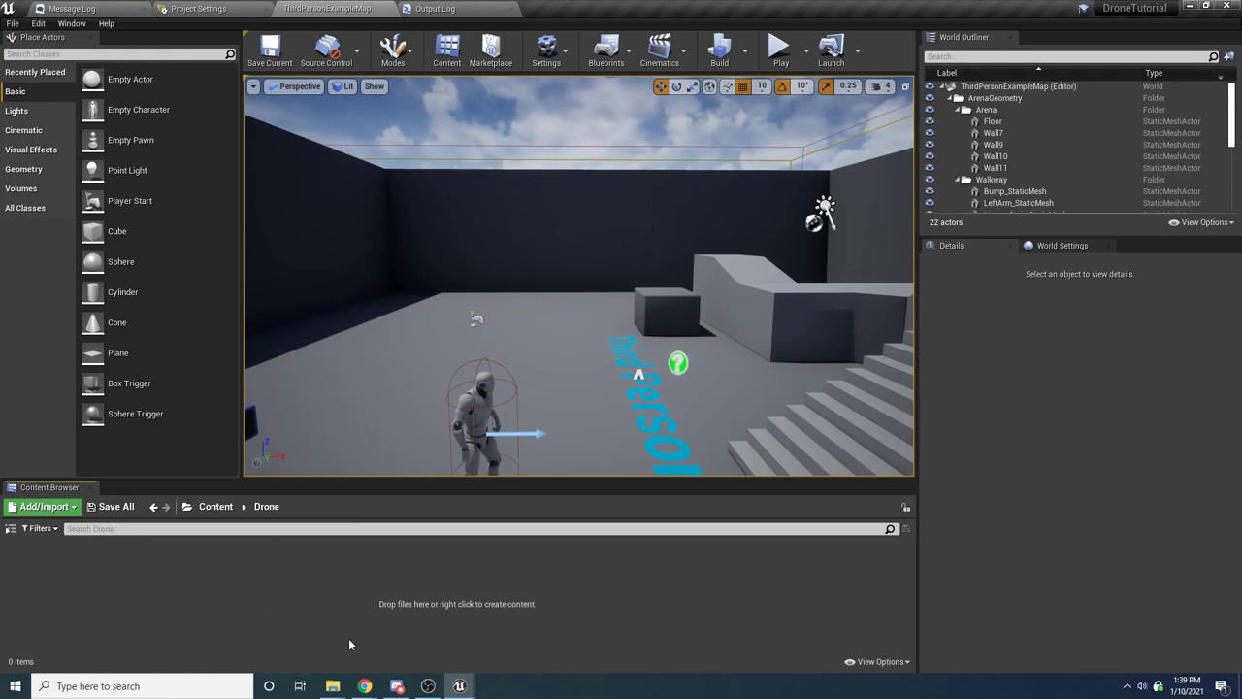
# Step: Switch to File Explorer, open the Drone Design folder inside the downloaded drone folder, and reposition the window over the editor
pyautogui.moveTo(337, 690)
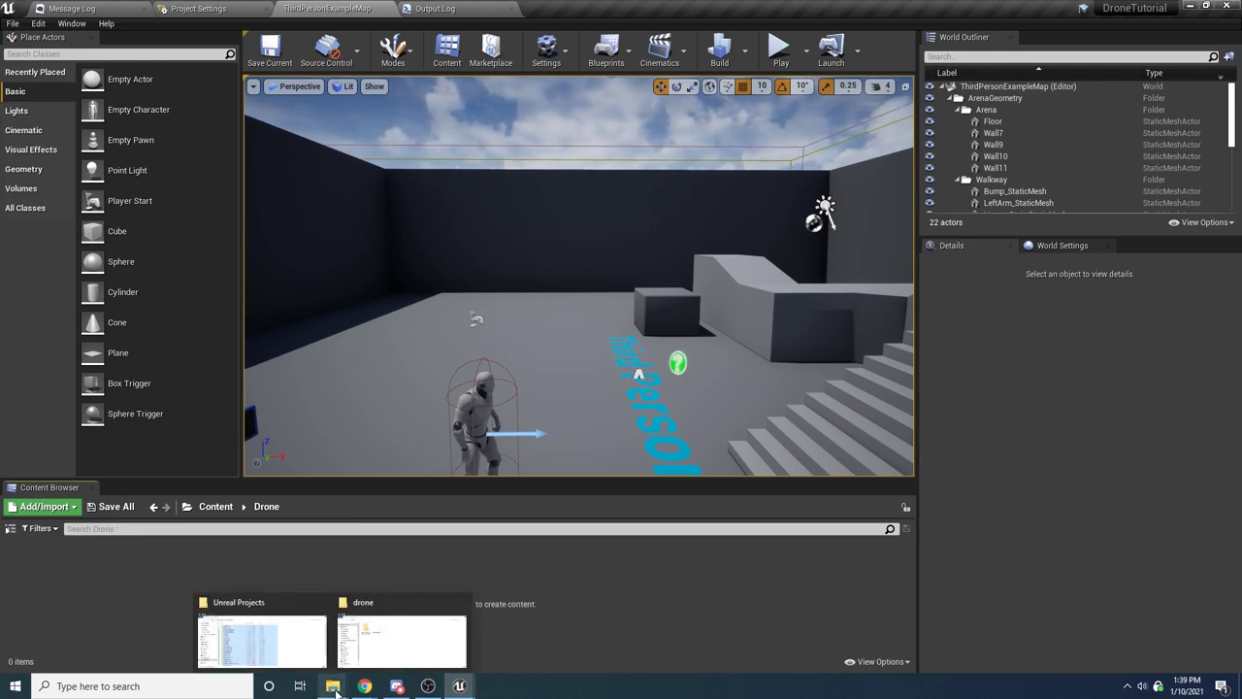
pyautogui.click(402, 639)
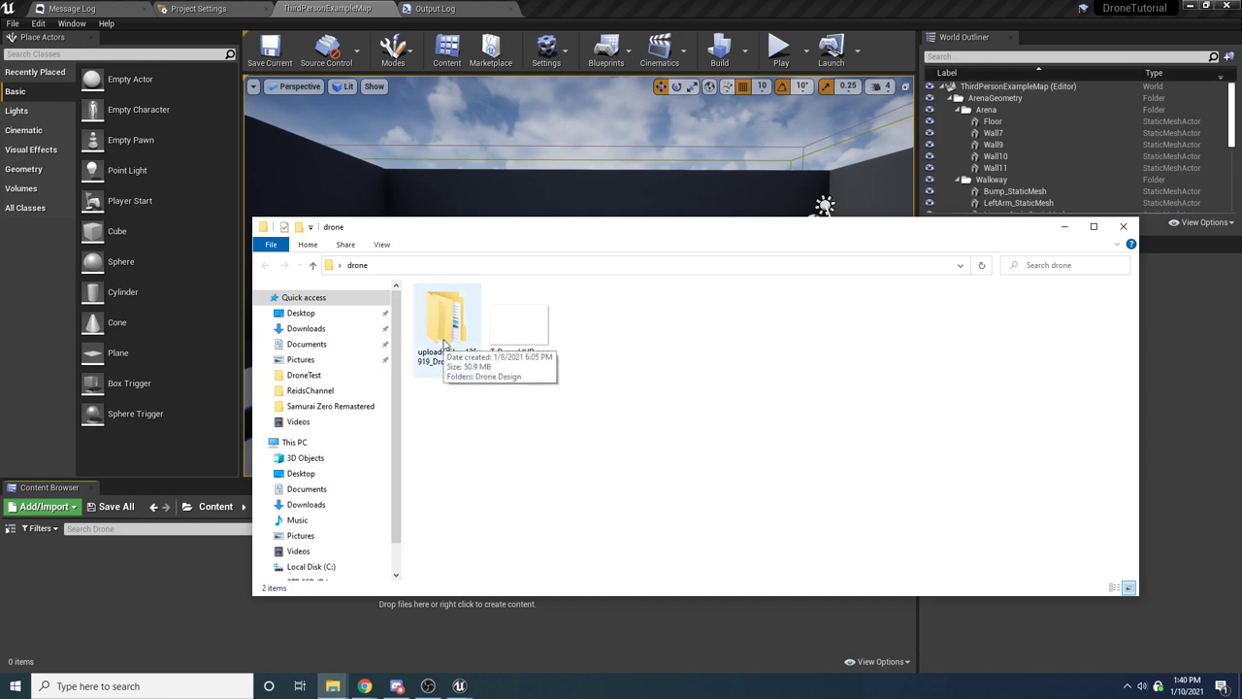
pyautogui.doubleClick(444, 342)
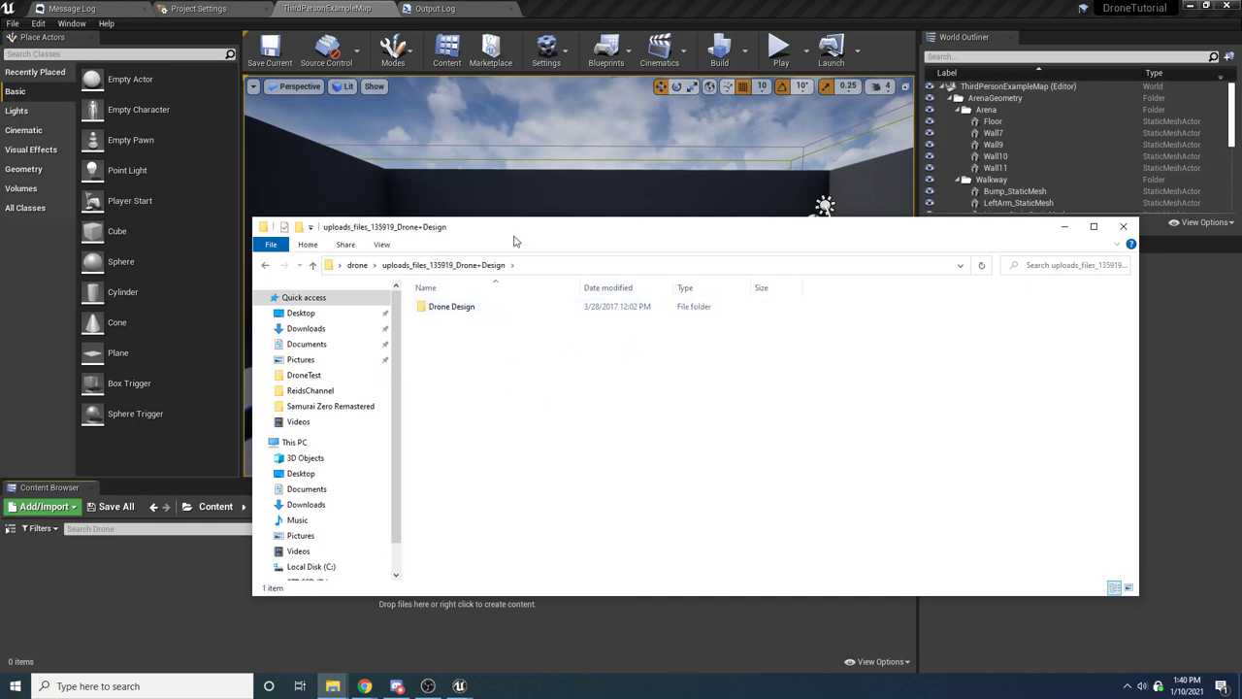
pyautogui.moveTo(515, 242); pyautogui.dragTo(786, 236)
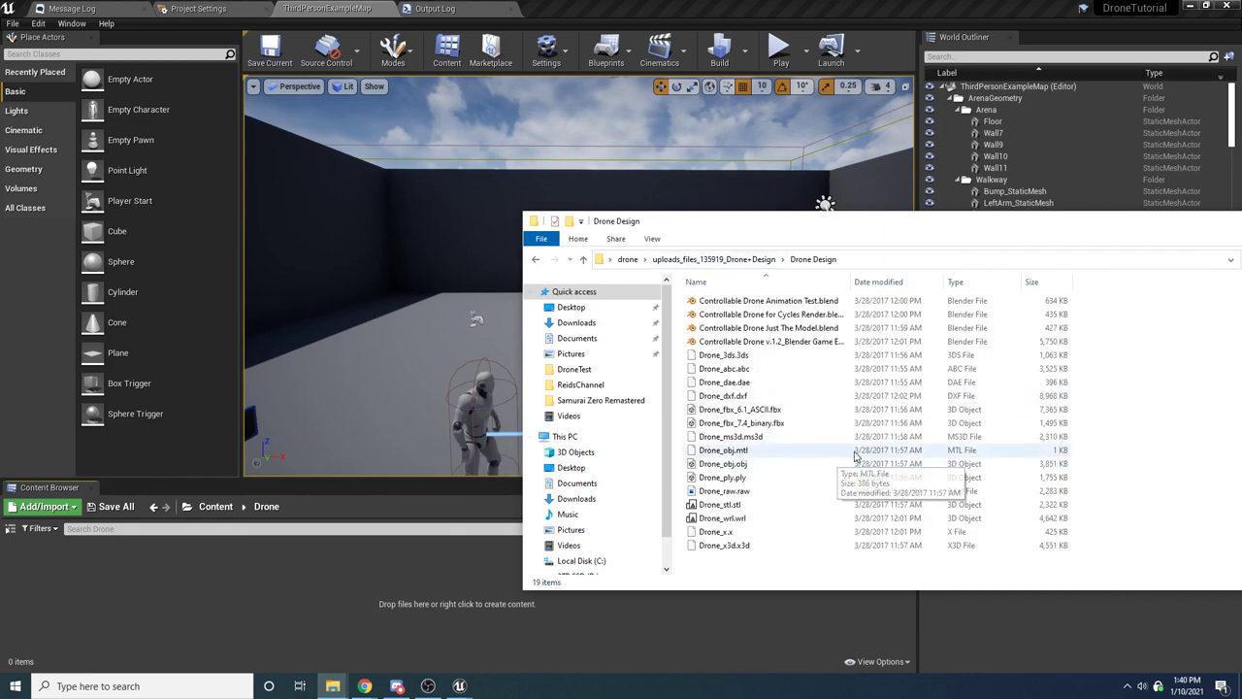
pyautogui.moveTo(680, 221); pyautogui.dragTo(596, 182)
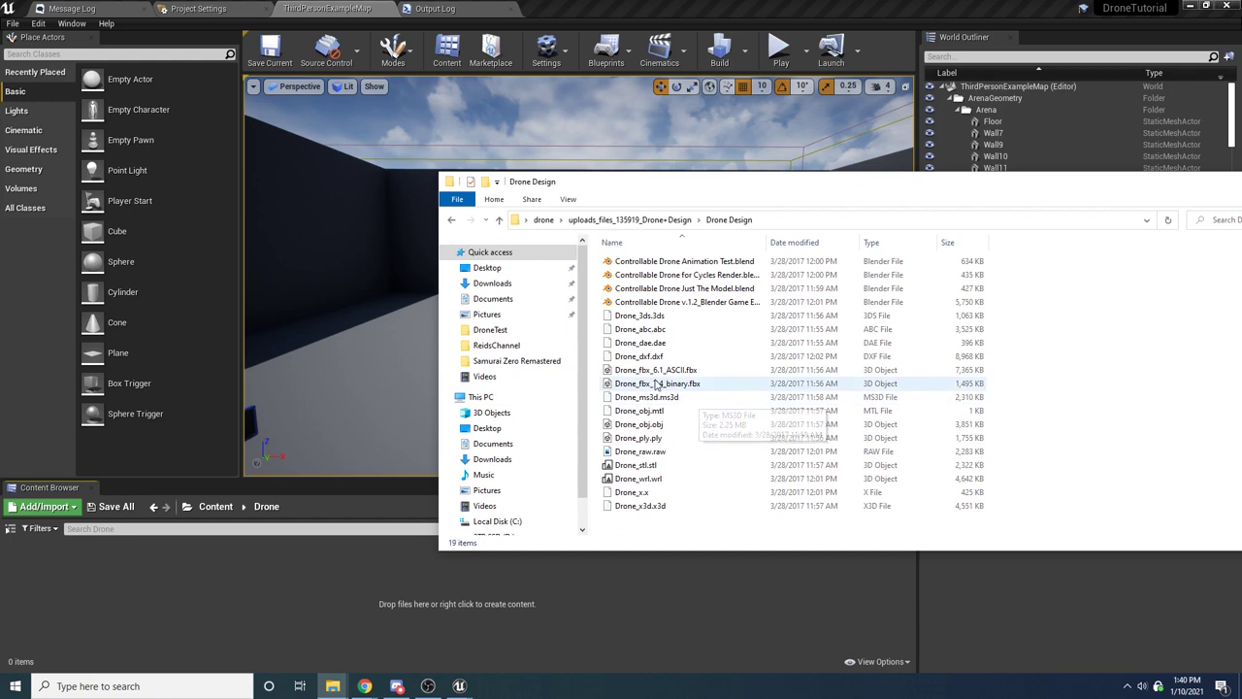
# Step: Import Drone_fbx_7.4_binary.fbx into the Drone folder as a skeletal mesh with a Z import rotation of 90
pyautogui.click(691, 388)
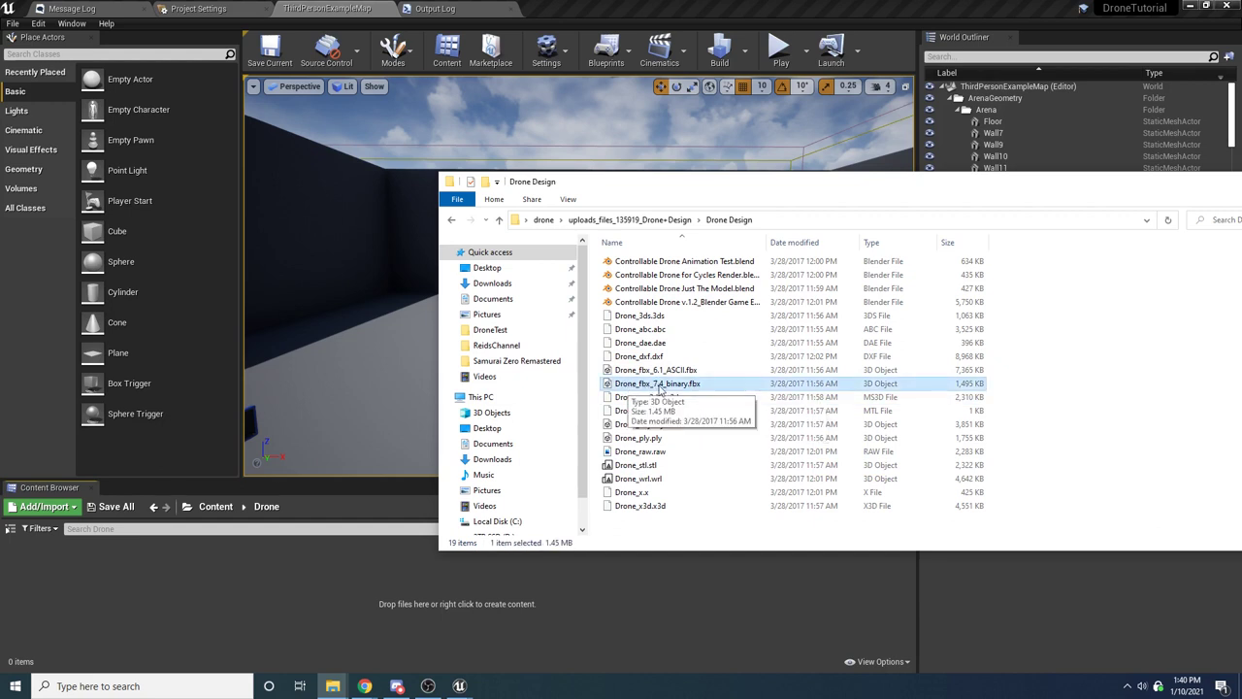
pyautogui.moveTo(730, 388); pyautogui.dragTo(250, 582)
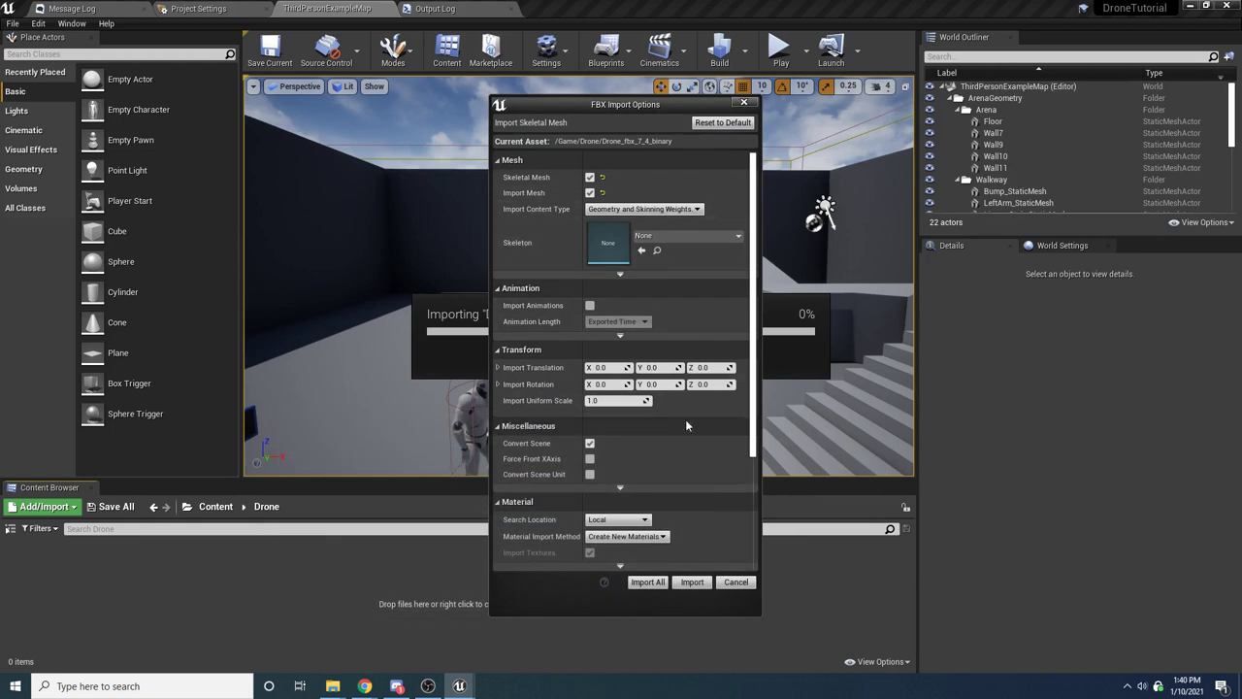
pyautogui.click(711, 384)
pyautogui.write('+9')
pyautogui.press('BackSpace')
pyautogui.write('90')
pyautogui.click(692, 581)
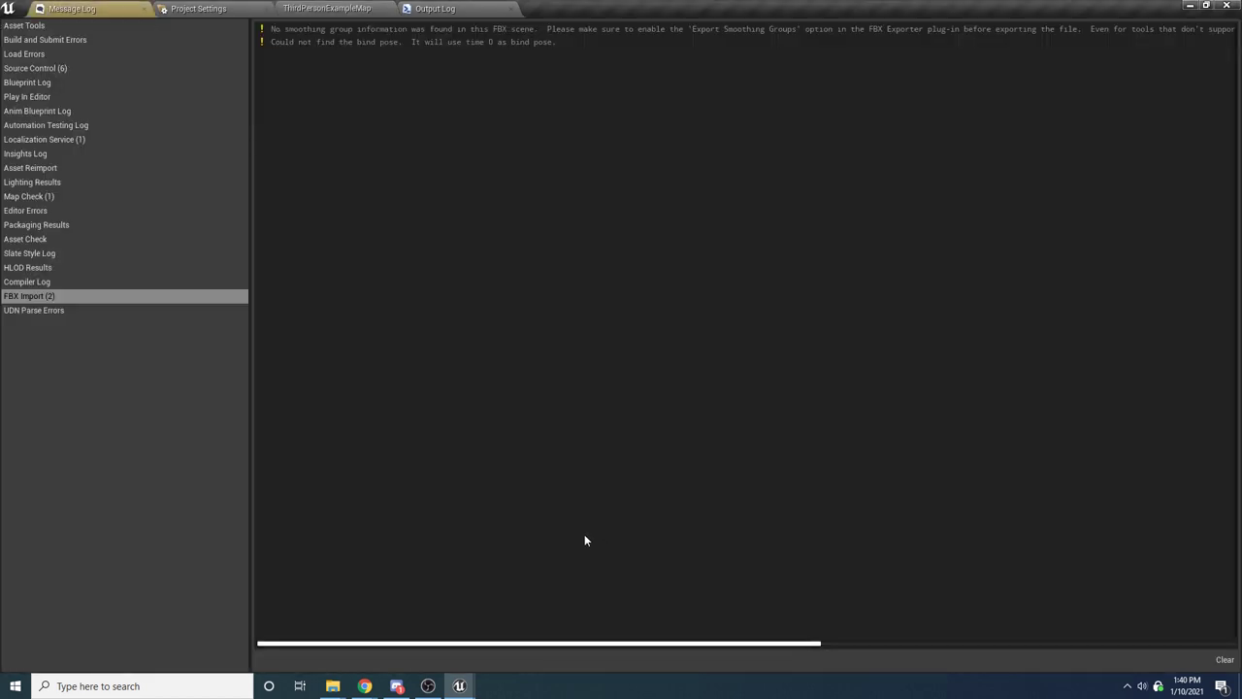
# Step: Return to the level editor and open the imported Drone_fbx_7_4_binary skeletal mesh to view it
pyautogui.click(181, 8)
pyautogui.click(327, 8)
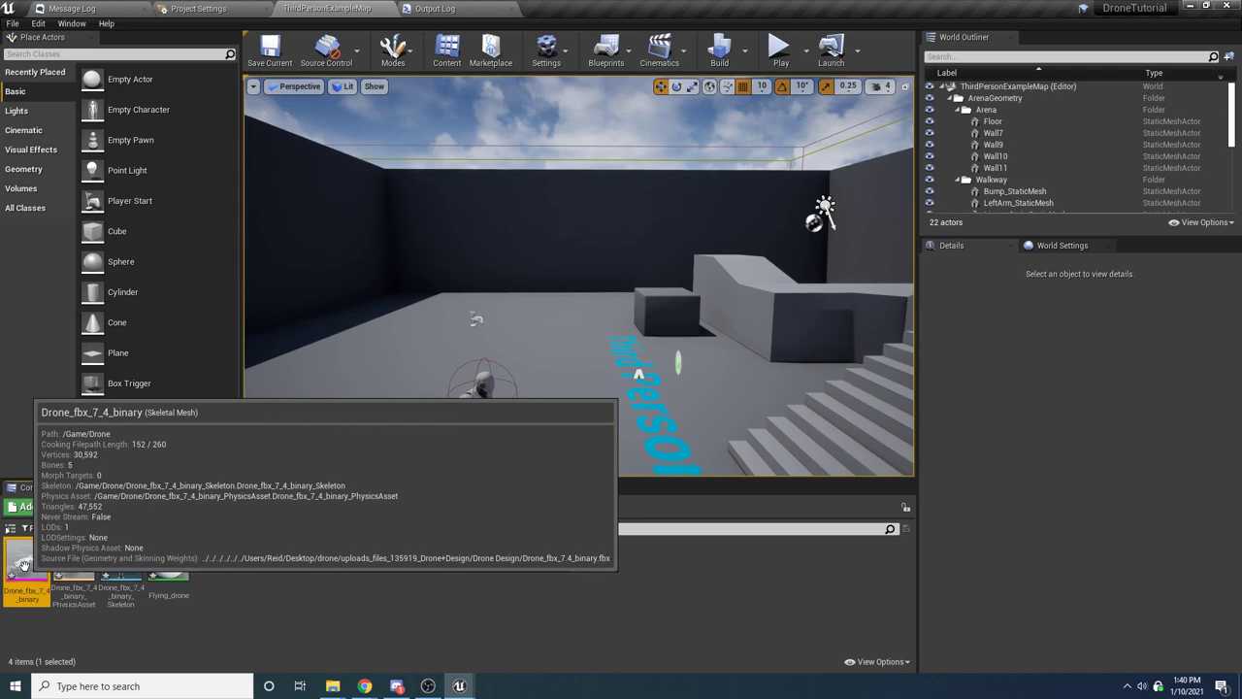
pyautogui.doubleClick(23, 565)
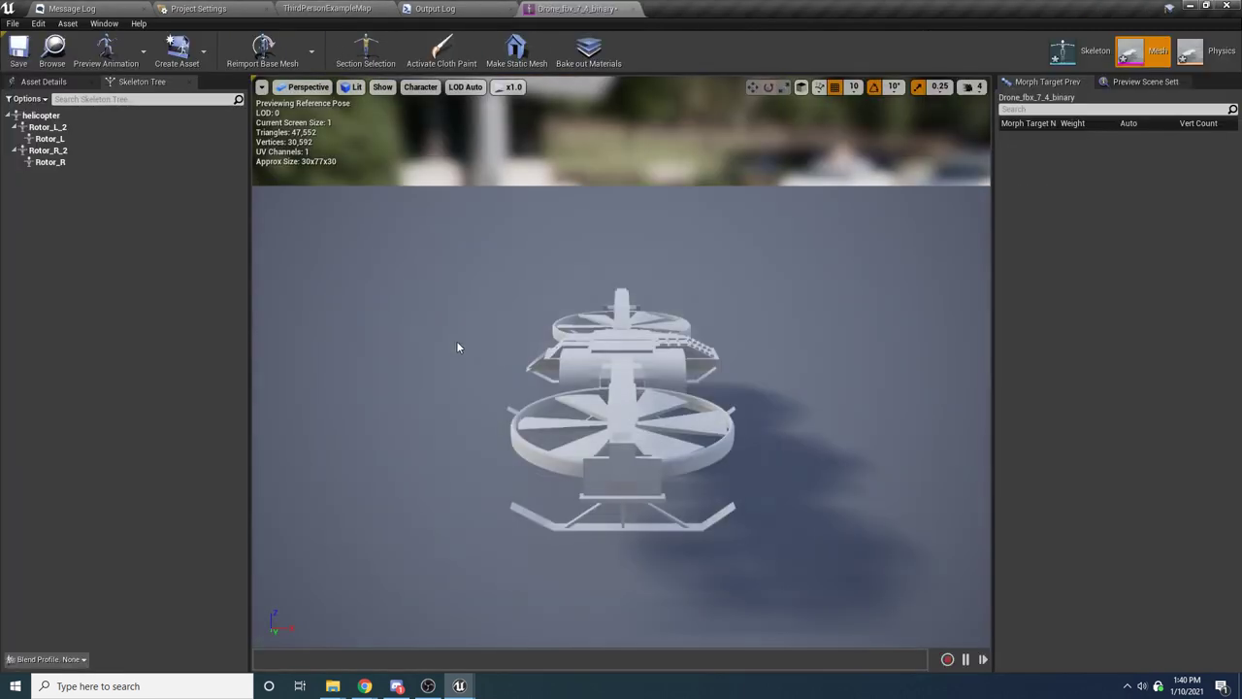
pyautogui.moveTo(457, 341); pyautogui.dragTo(543, 359, button='right')
pyautogui.press('s')
pyautogui.press('d')
# Step: Lower the mesh viewport's camera speed to 1 and examine the drone model from several sides
pyautogui.click(970, 90)
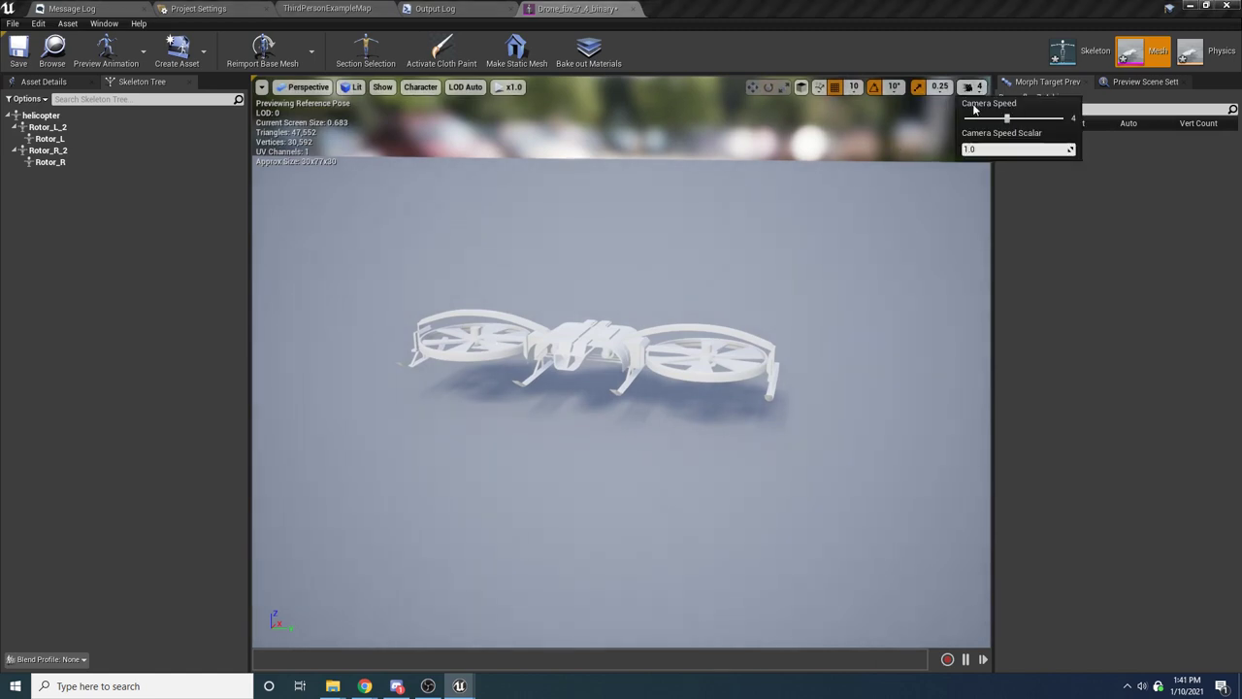
pyautogui.moveTo(728, 204); pyautogui.dragTo(359, 233, button='right')
pyautogui.press('w')
pyautogui.press('d')
pyautogui.press('d')
pyautogui.press('w')
pyautogui.moveTo(557, 144); pyautogui.dragTo(620, 150)
pyautogui.press('s')
pyautogui.moveTo(680, 206); pyautogui.dragTo(712, 225, button='right')
pyautogui.press('a')
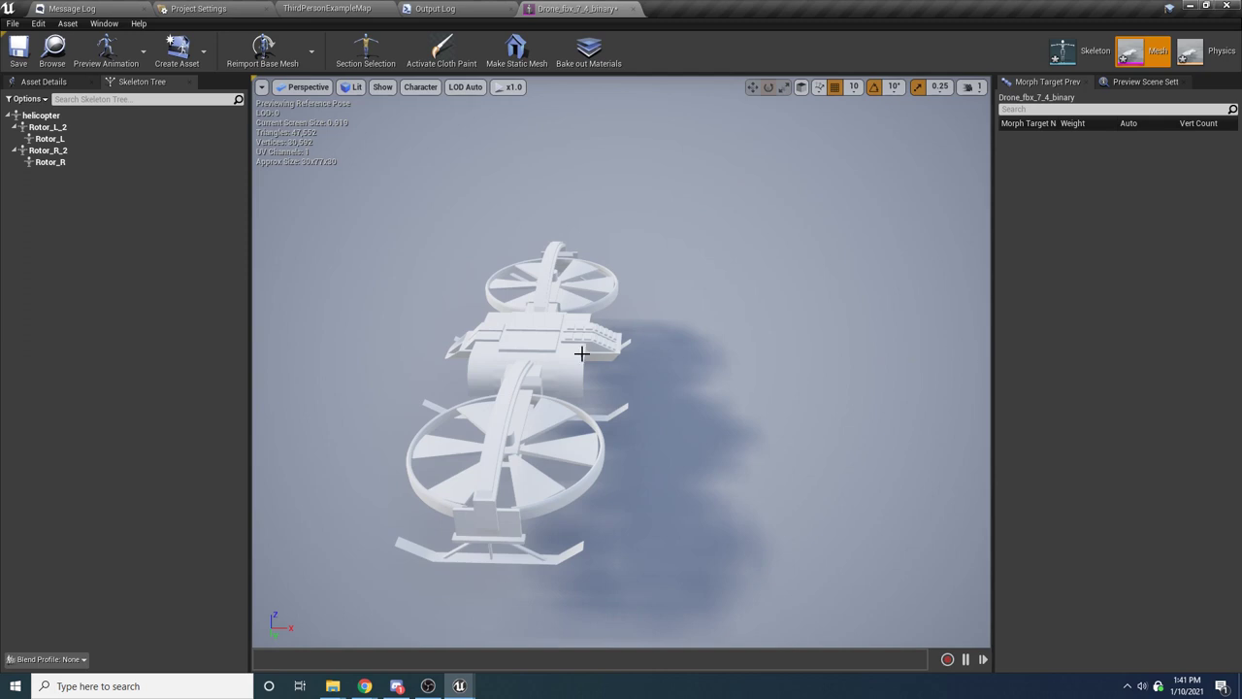
pyautogui.moveTo(849, 363); pyautogui.dragTo(912, 377)
pyautogui.moveTo(594, 375); pyautogui.dragTo(777, 407)
pyautogui.moveTo(670, 379); pyautogui.dragTo(585, 425)
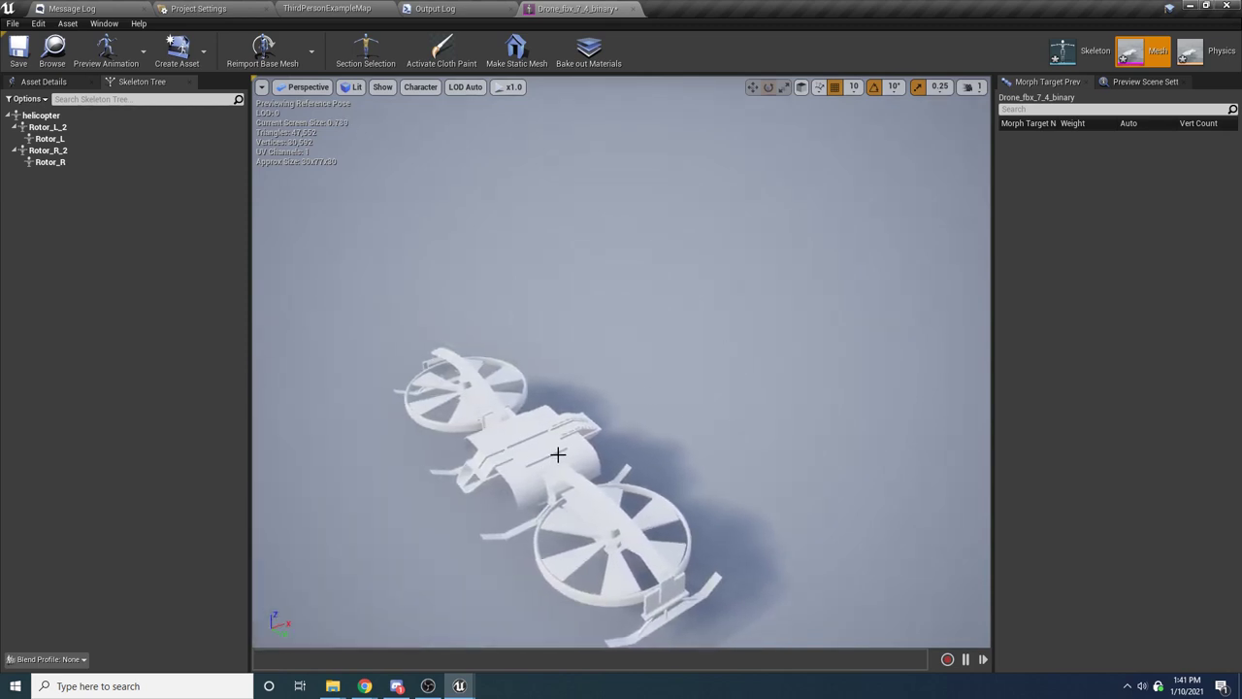
# Step: Return to the ThirdPersonExampleMap level and create a folder named Assets inside the Drone folder
pyautogui.click(388, 8)
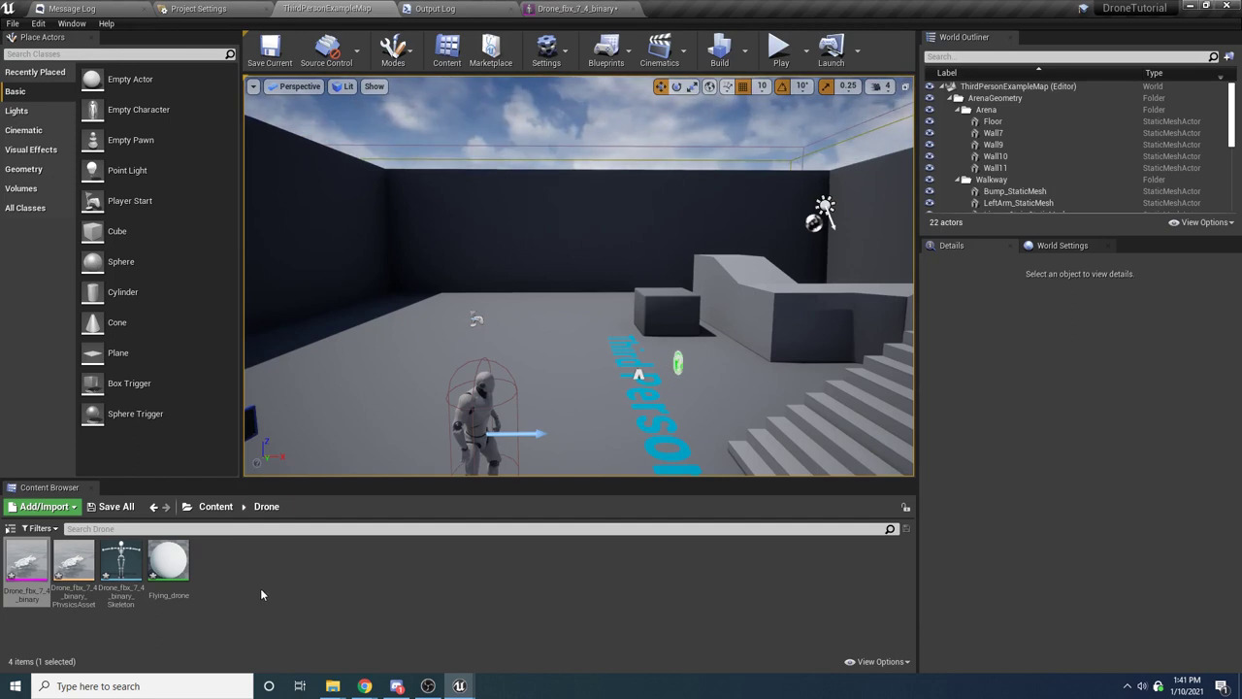
pyautogui.rightClick(461, 621)
pyautogui.click(485, 240)
pyautogui.write('Adsets')
pyautogui.press('Return')
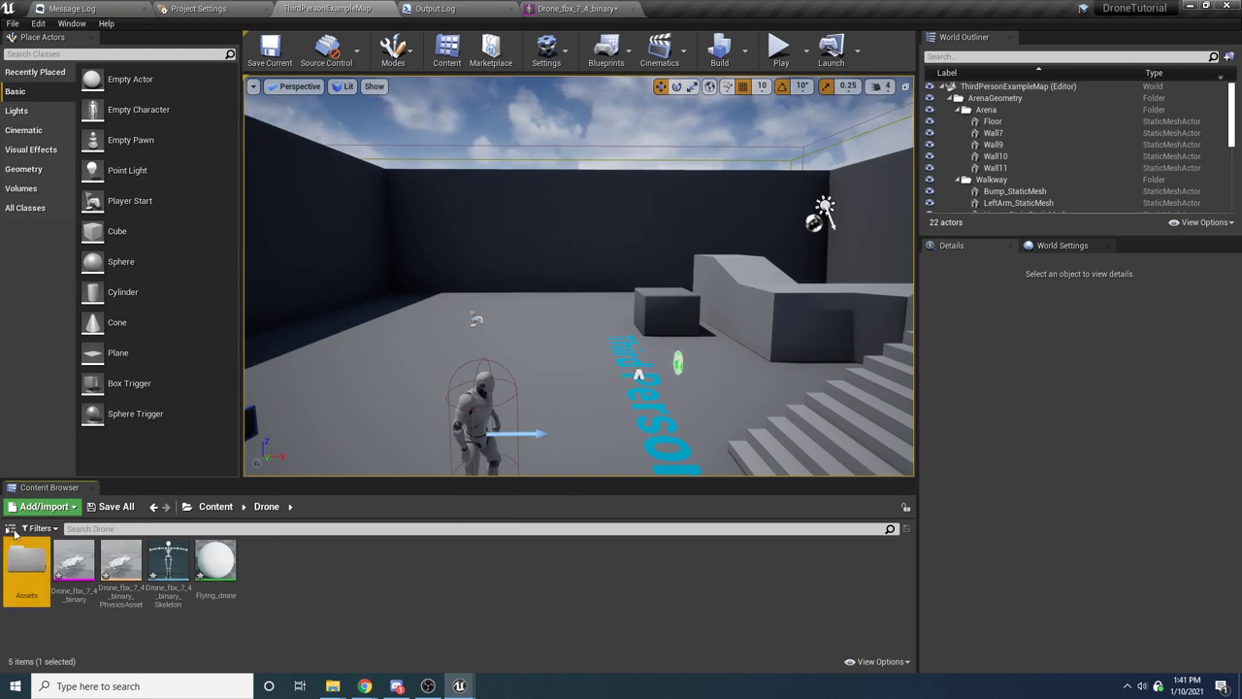
# Step: Move the drone mesh, physics asset, skeleton and Flying_drone material into the Assets folder and open that folder
pyautogui.click(74, 562)
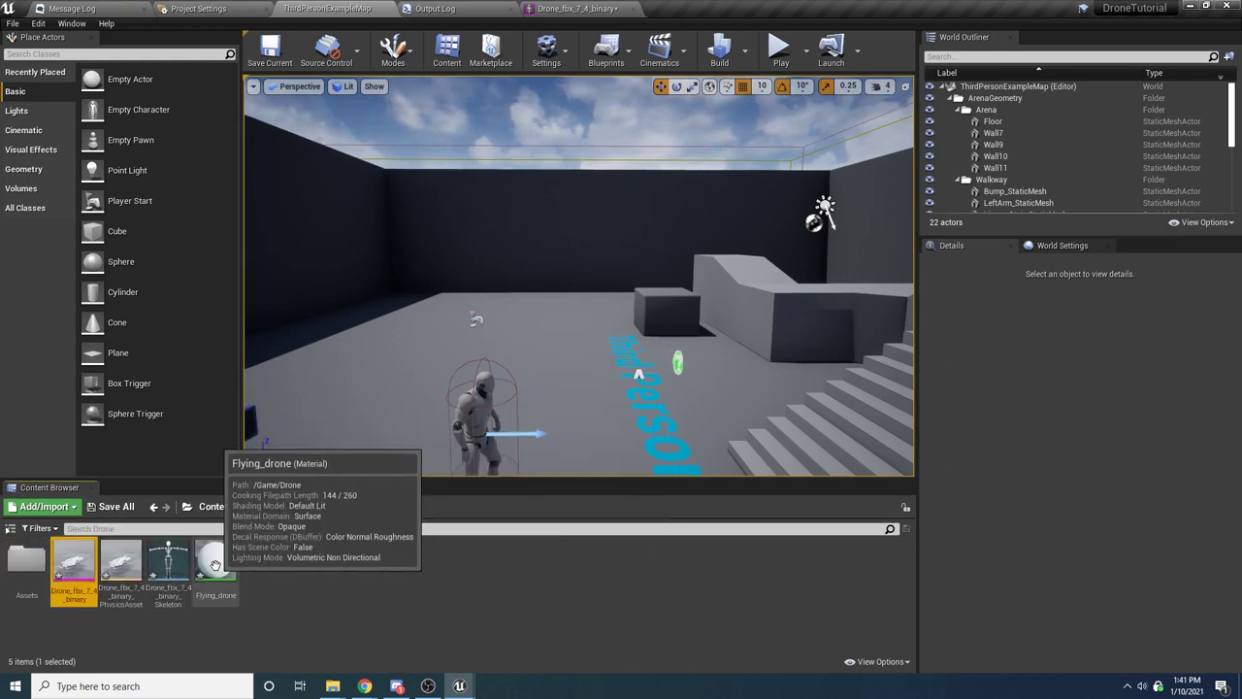
pyautogui.keyDown('shift'); pyautogui.click(215, 565); pyautogui.keyUp('shift')
pyautogui.moveTo(68, 568); pyautogui.dragTo(15, 555)
pyautogui.click(52, 579)
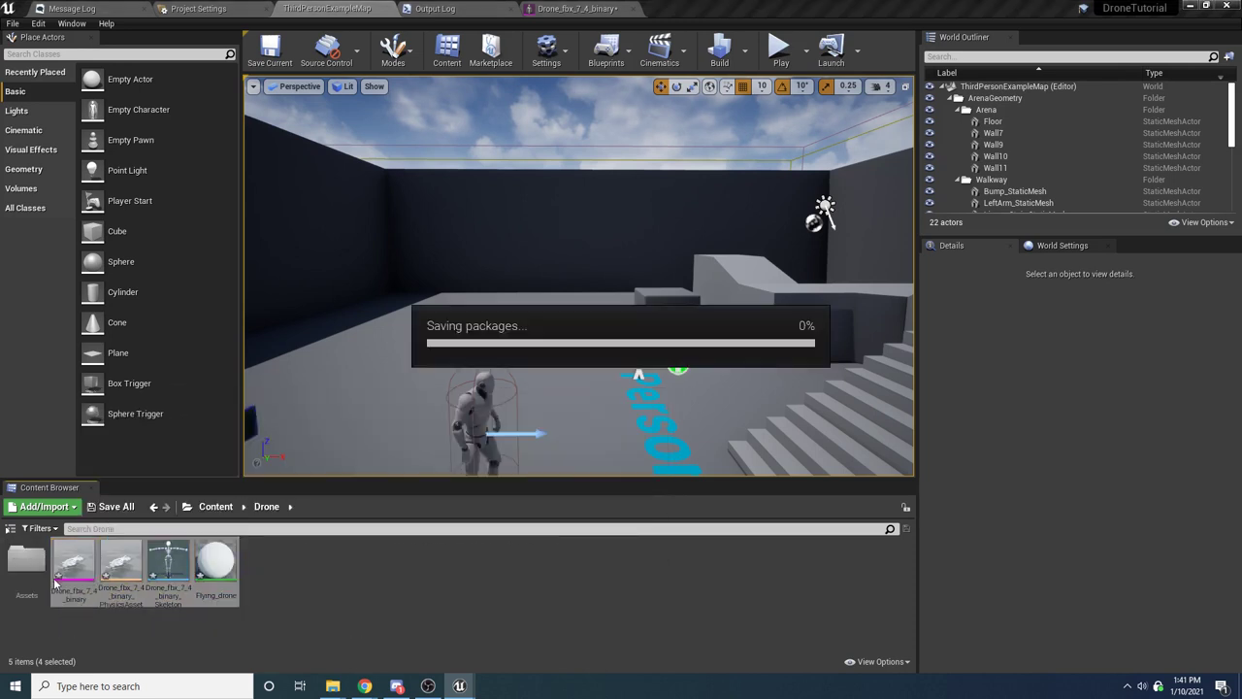
pyautogui.doubleClick(26, 559)
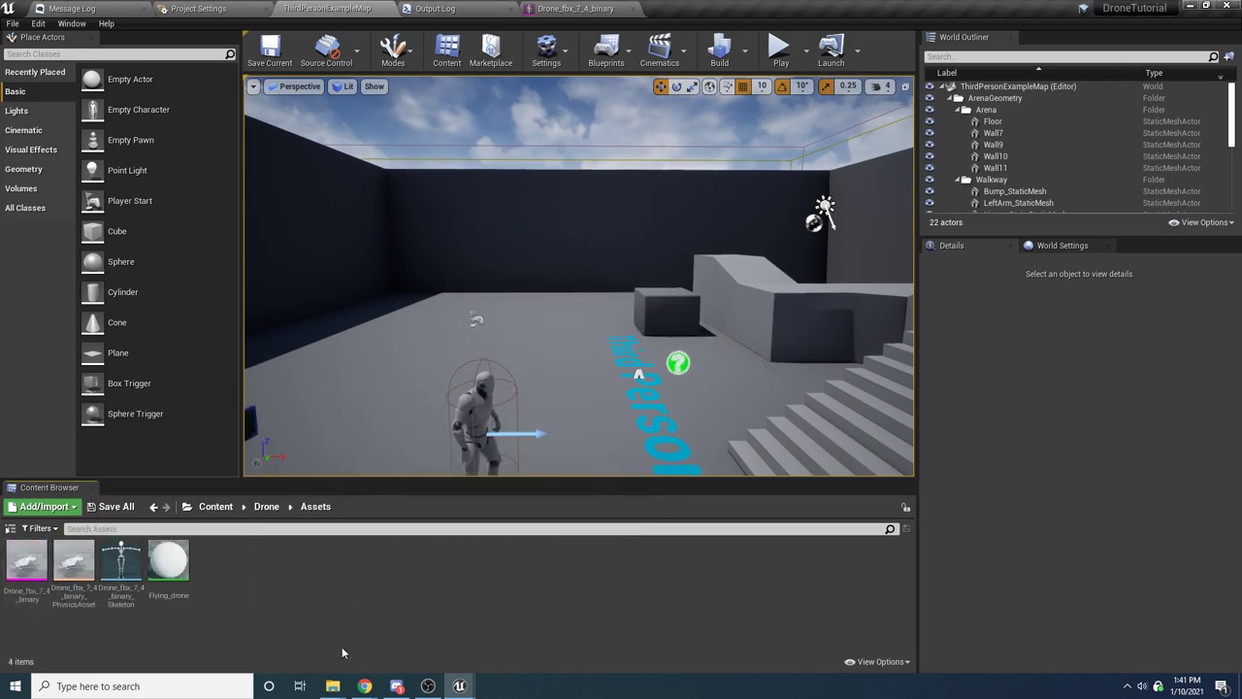
# Step: Switch to File Explorer, go up to the drone folder, and preview the T_DroneHUD.png image
pyautogui.moveTo(336, 689)
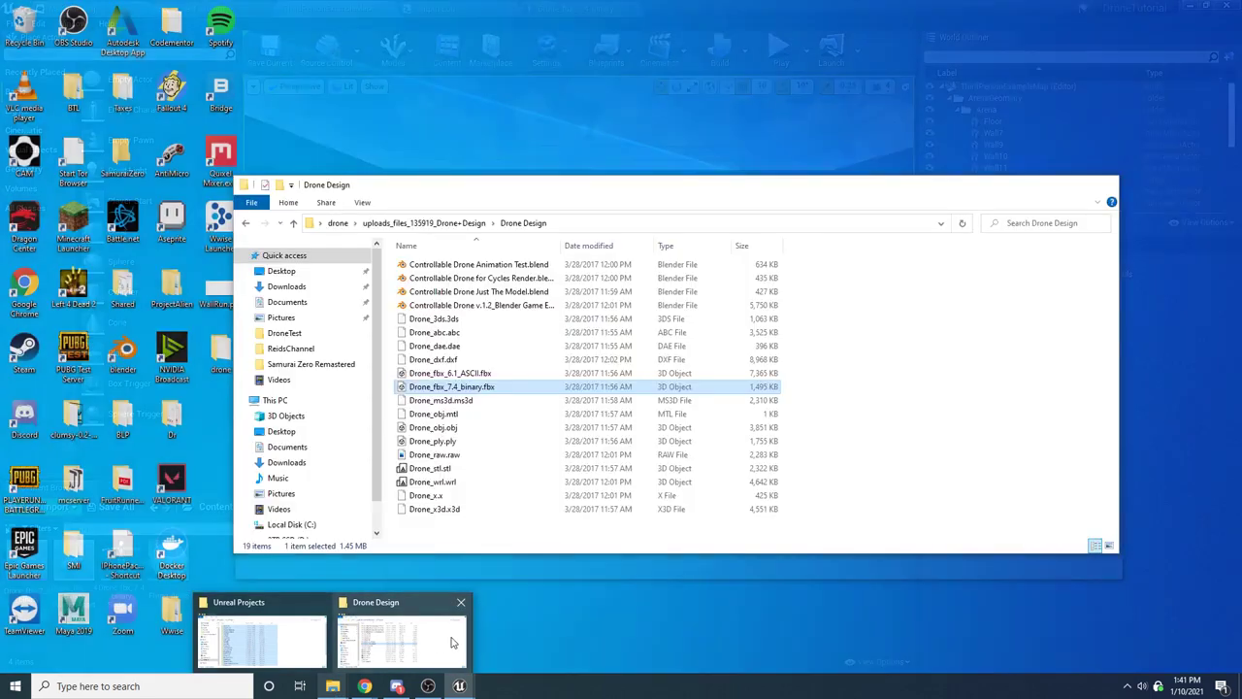
pyautogui.click(441, 641)
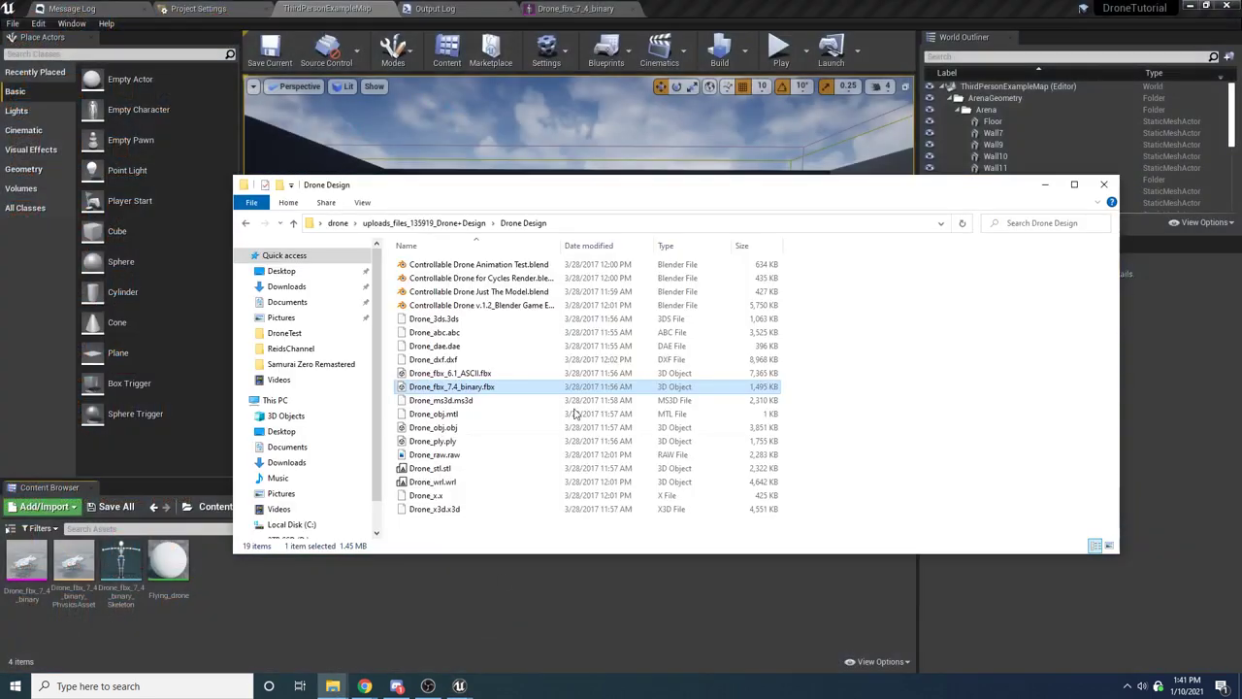
pyautogui.click(460, 225)
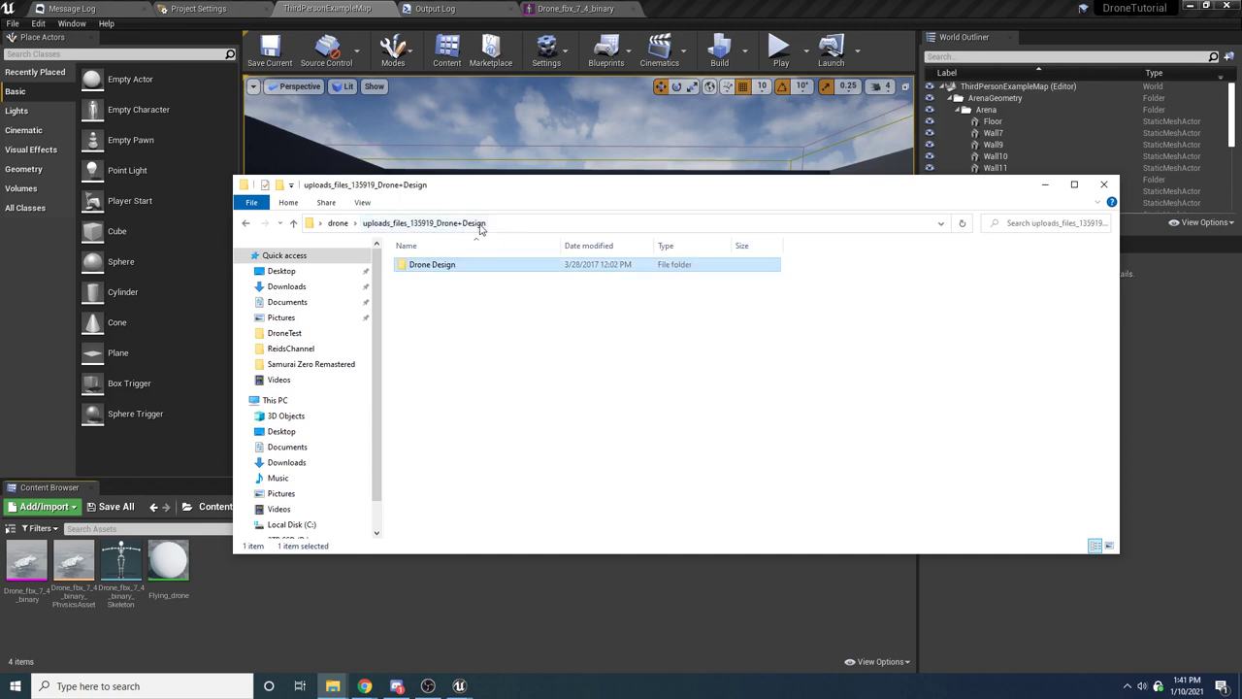
pyautogui.click(337, 223)
pyautogui.click(522, 309)
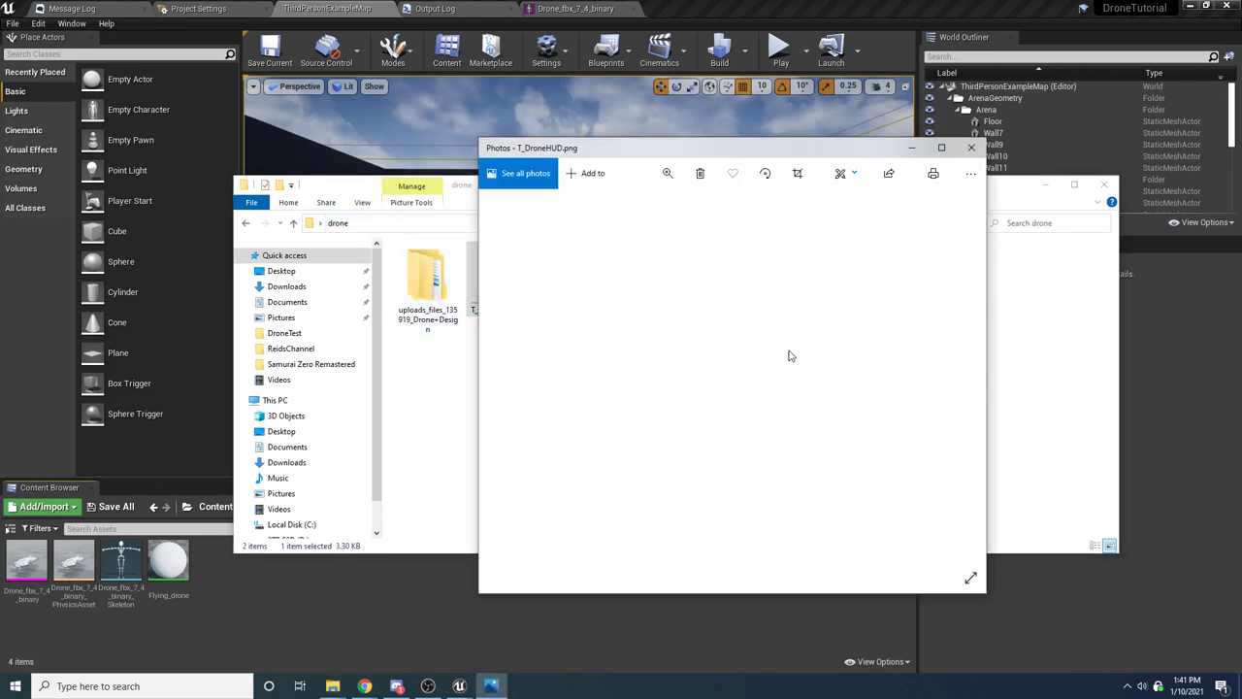
pyautogui.click(971, 147)
# Step: Import T_DroneHUD.png into the project's Assets folder and minimize the File Explorer window
pyautogui.moveTo(531, 197); pyautogui.dragTo(792, 191)
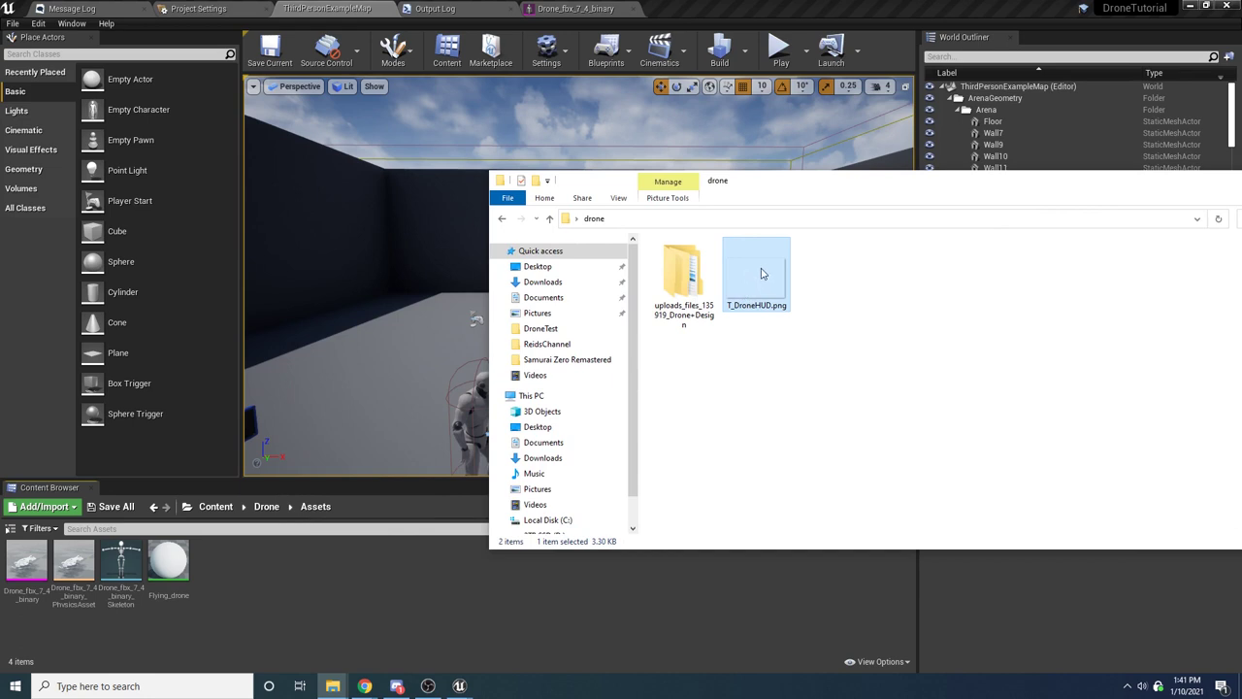
pyautogui.moveTo(442, 518); pyautogui.dragTo(292, 585)
pyautogui.moveTo(1171, 185); pyautogui.dragTo(1014, 188)
pyautogui.click(1146, 184)
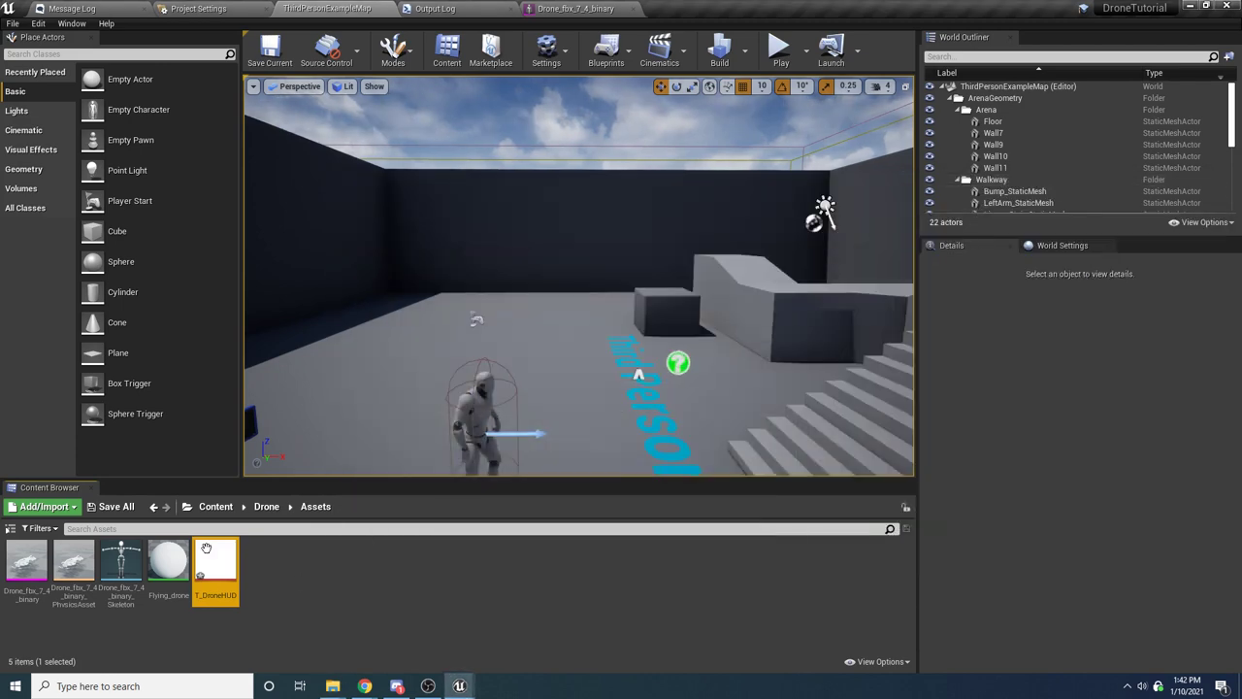
# Step: Set the T_DroneHUD texture's compression to UserInterface2D (RGBA) and its texture group to UI, and save it
pyautogui.doubleClick(215, 568)
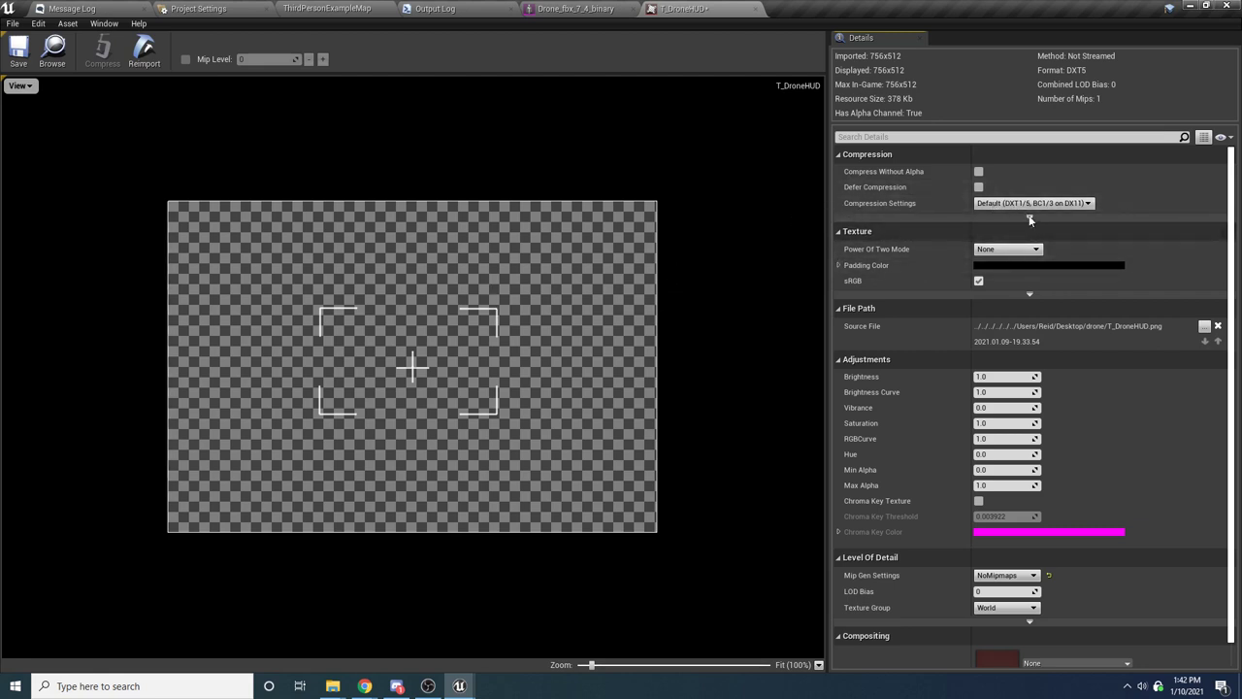
pyautogui.click(1046, 205)
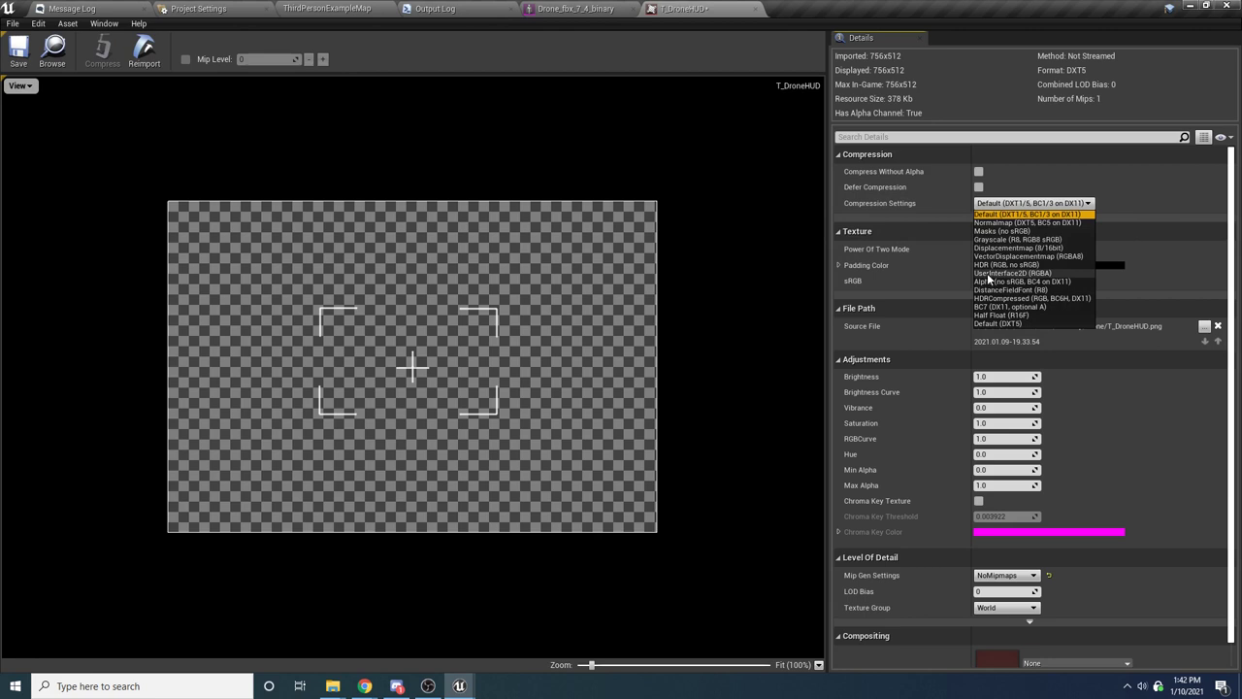
pyautogui.click(988, 272)
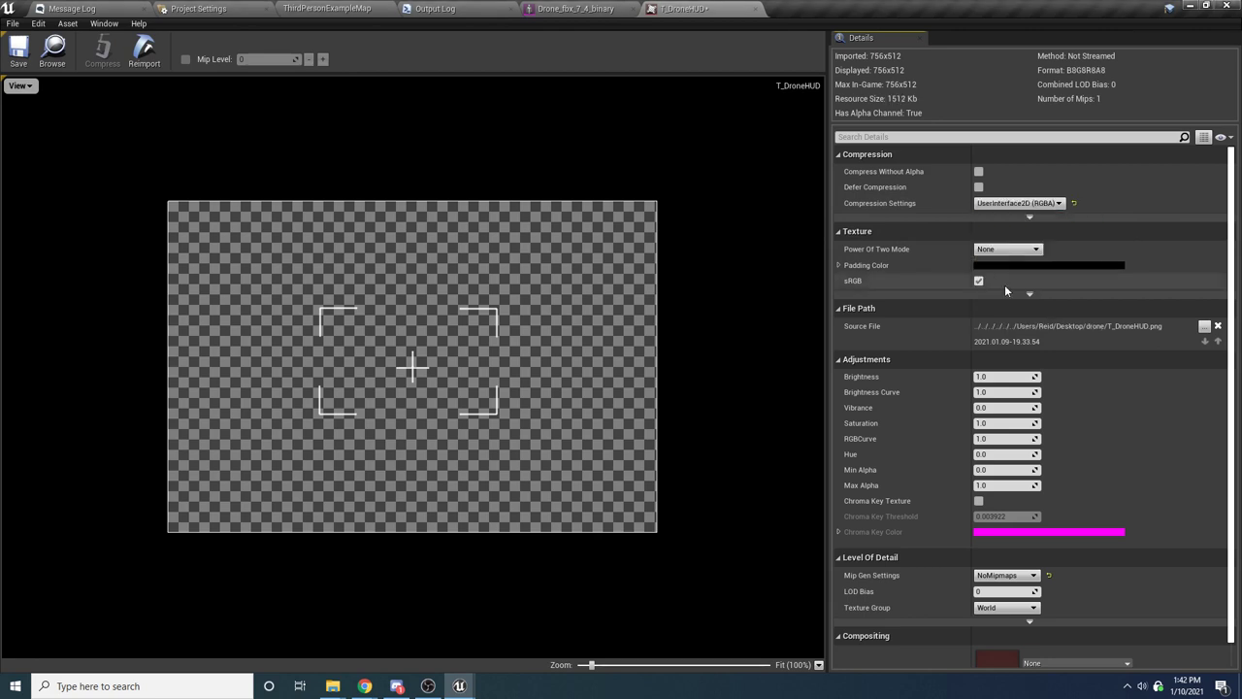
pyautogui.scroll(-1, 982, 417)
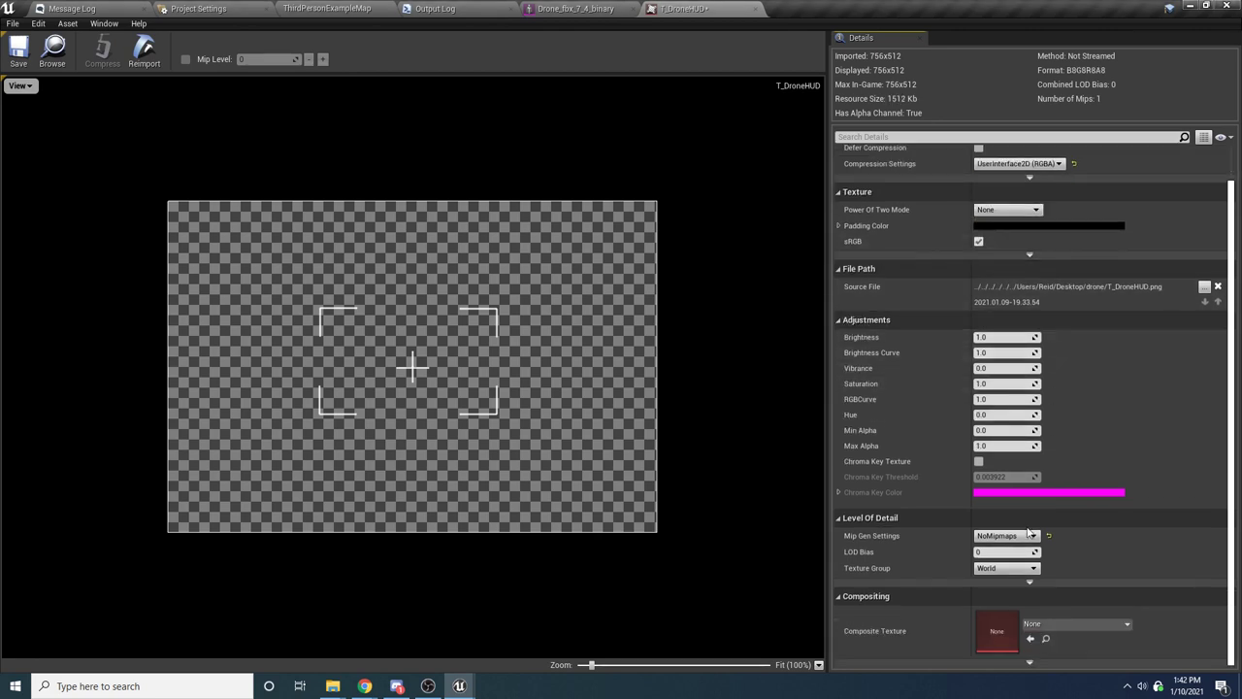
pyautogui.click(1000, 569)
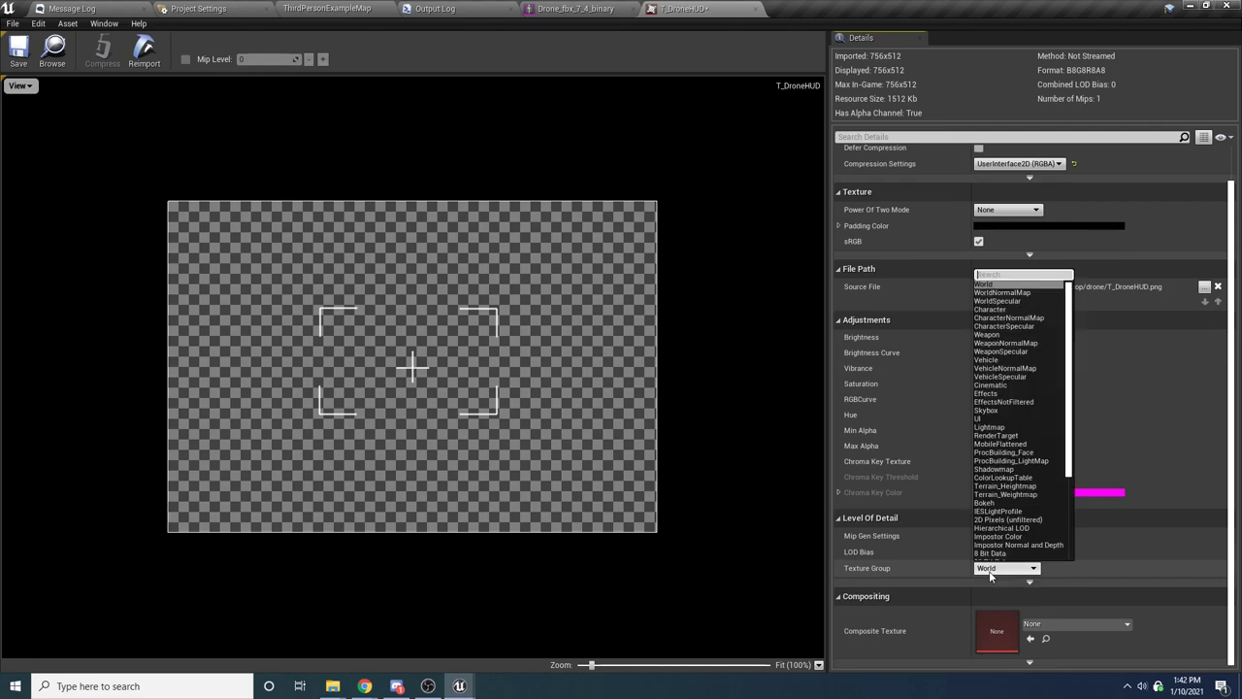
pyautogui.click(982, 418)
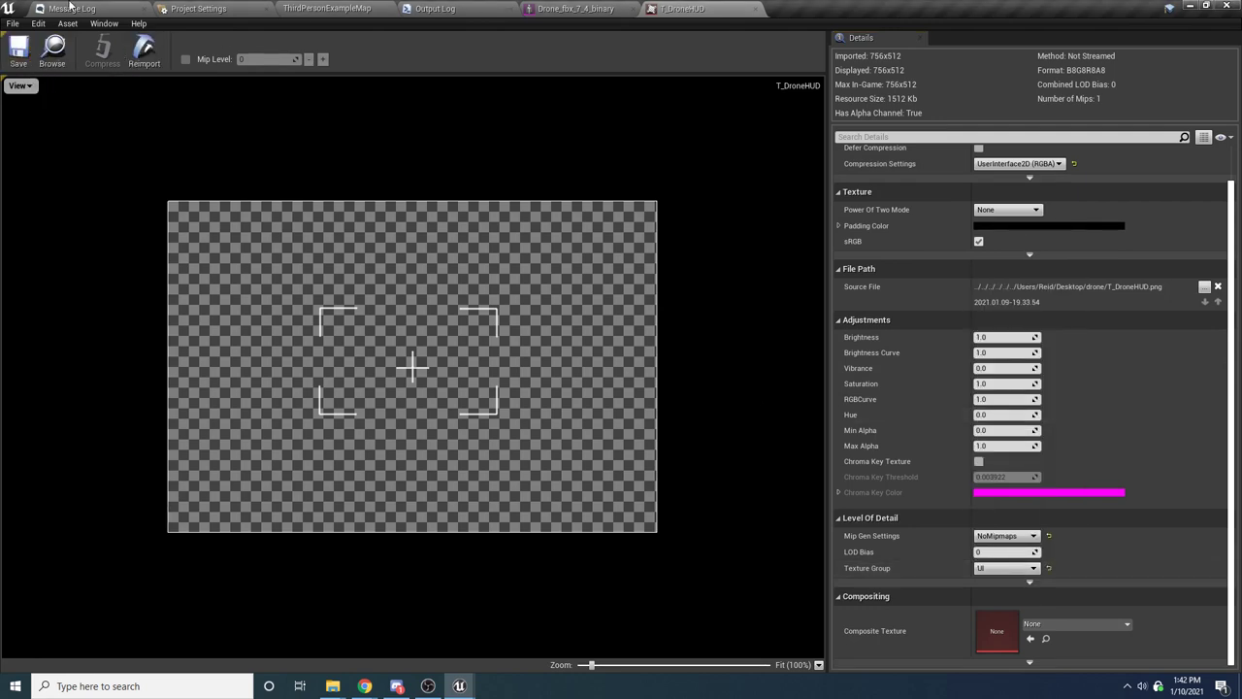
# Step: Close the T_DroneHUD texture editor and return to the ThirdPersonExampleMap level
pyautogui.click(70, 7)
pyautogui.click(327, 8)
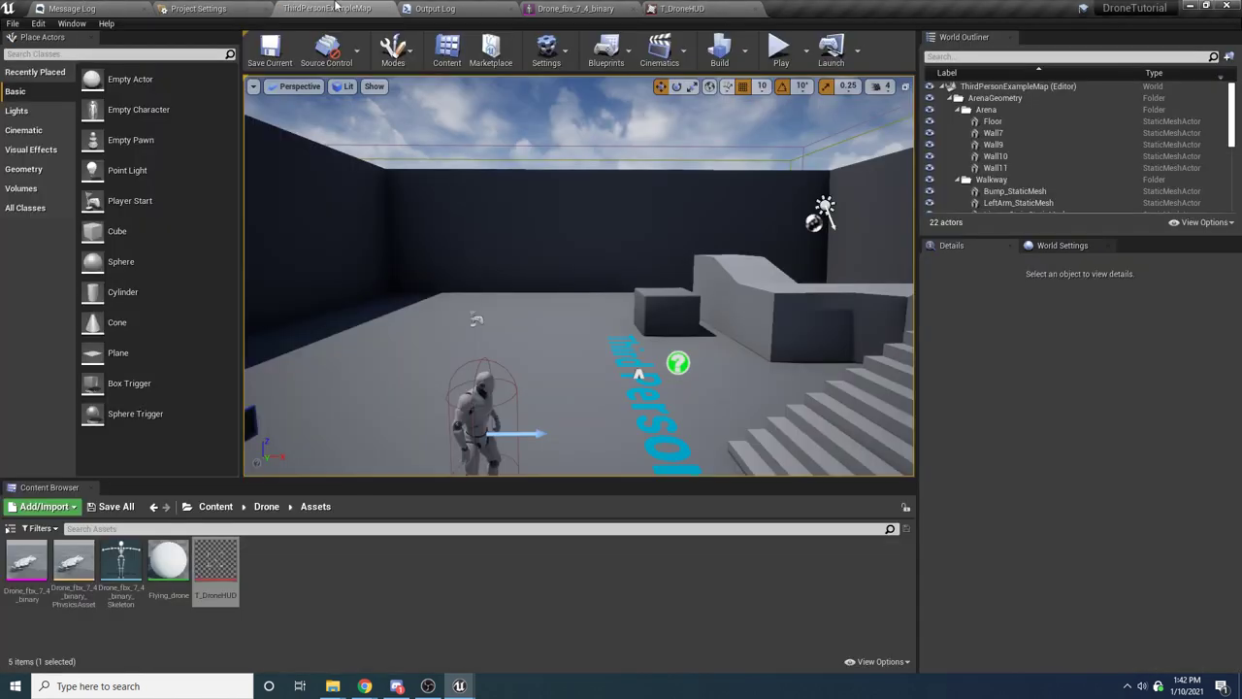
pyautogui.doubleClick(215, 561)
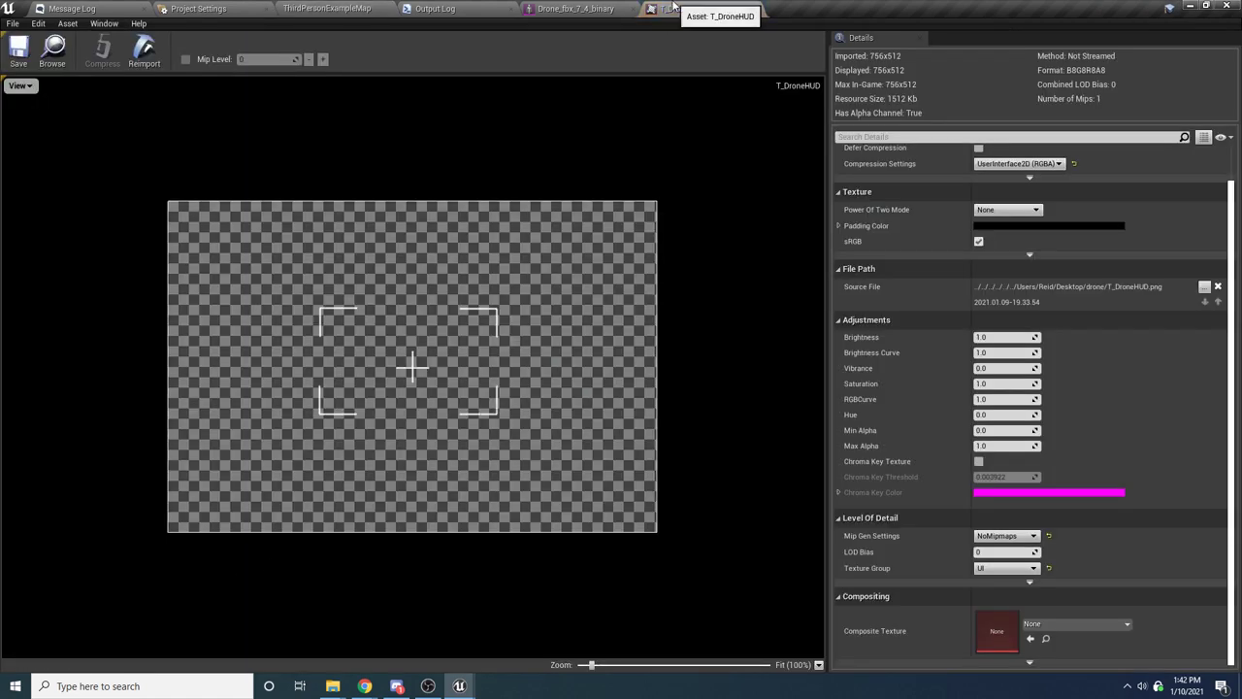
pyautogui.middleClick(674, 4)
pyautogui.click(147, 6)
pyautogui.click(185, 6)
pyautogui.click(308, 6)
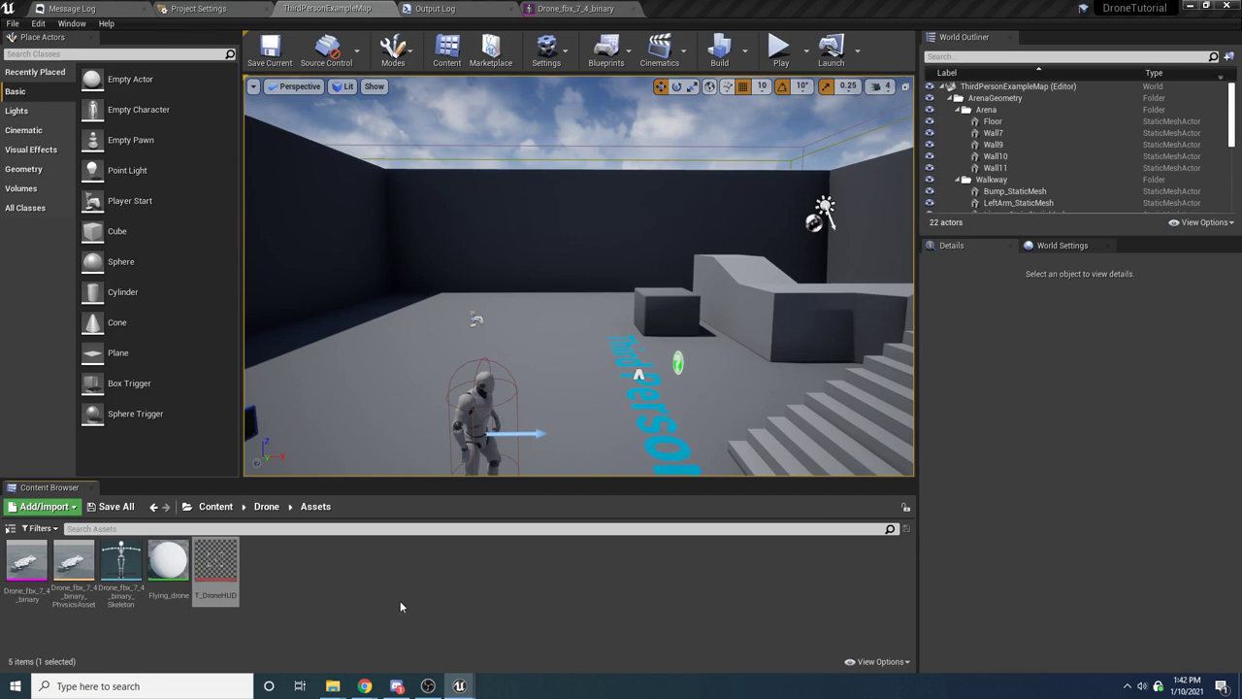
# Step: Create a Blueprint class named BP_Drone in the Drone folder with Pawn as its parent class
pyautogui.click(265, 506)
pyautogui.rightClick(275, 554)
pyautogui.moveTo(301, 518)
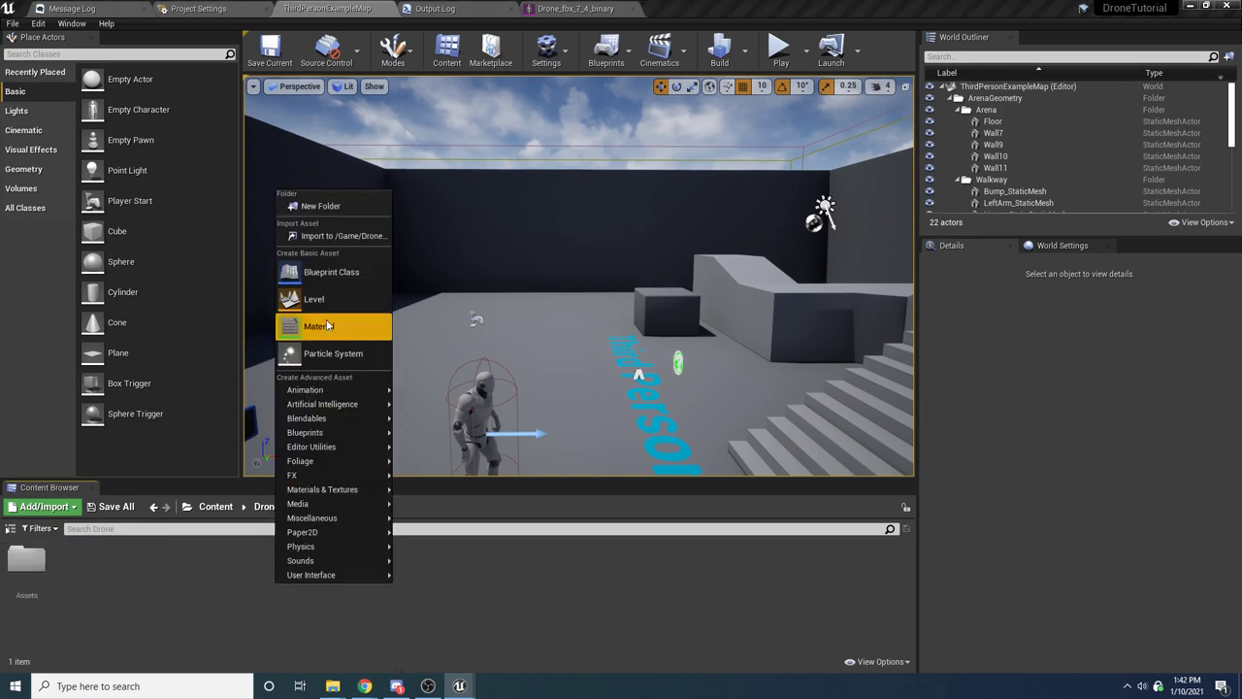
pyautogui.click(331, 272)
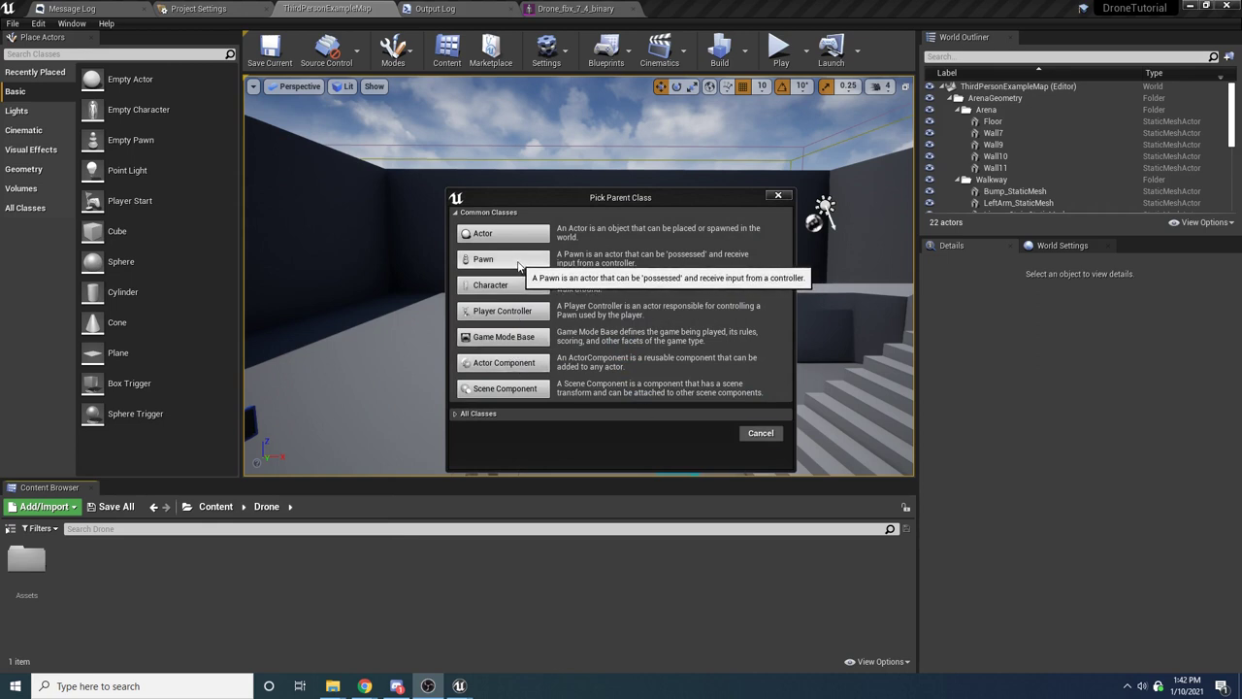
pyautogui.click(515, 262)
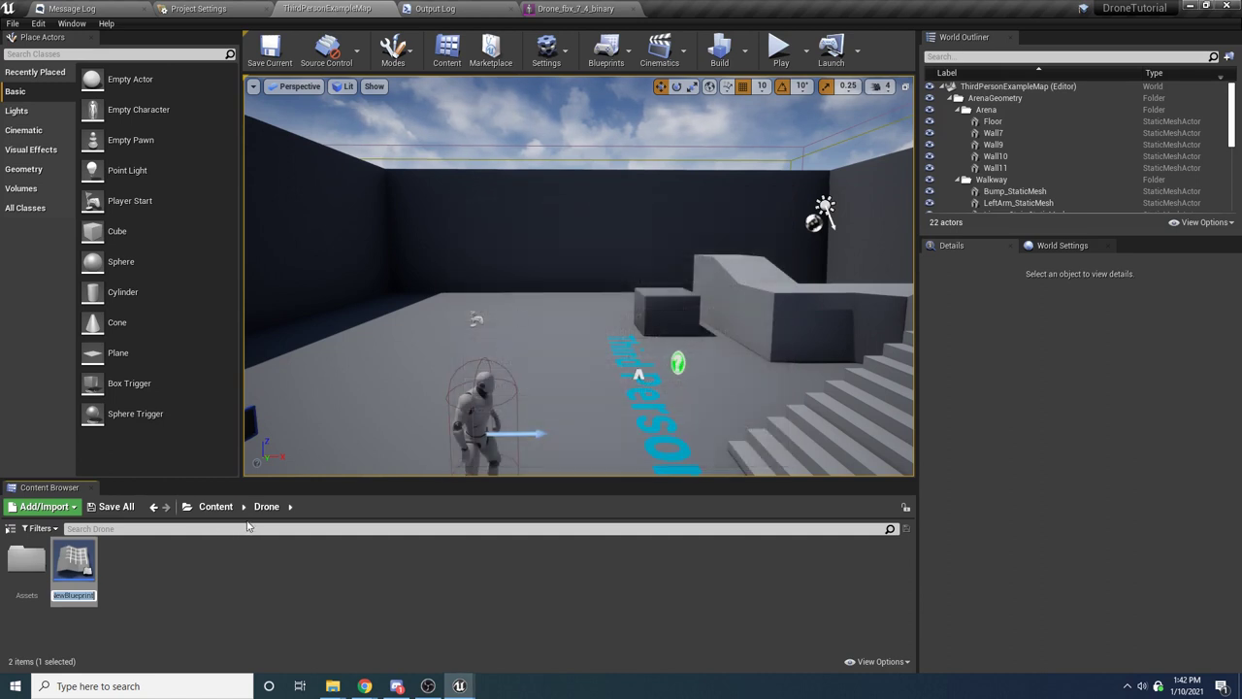
pyautogui.write('BP')
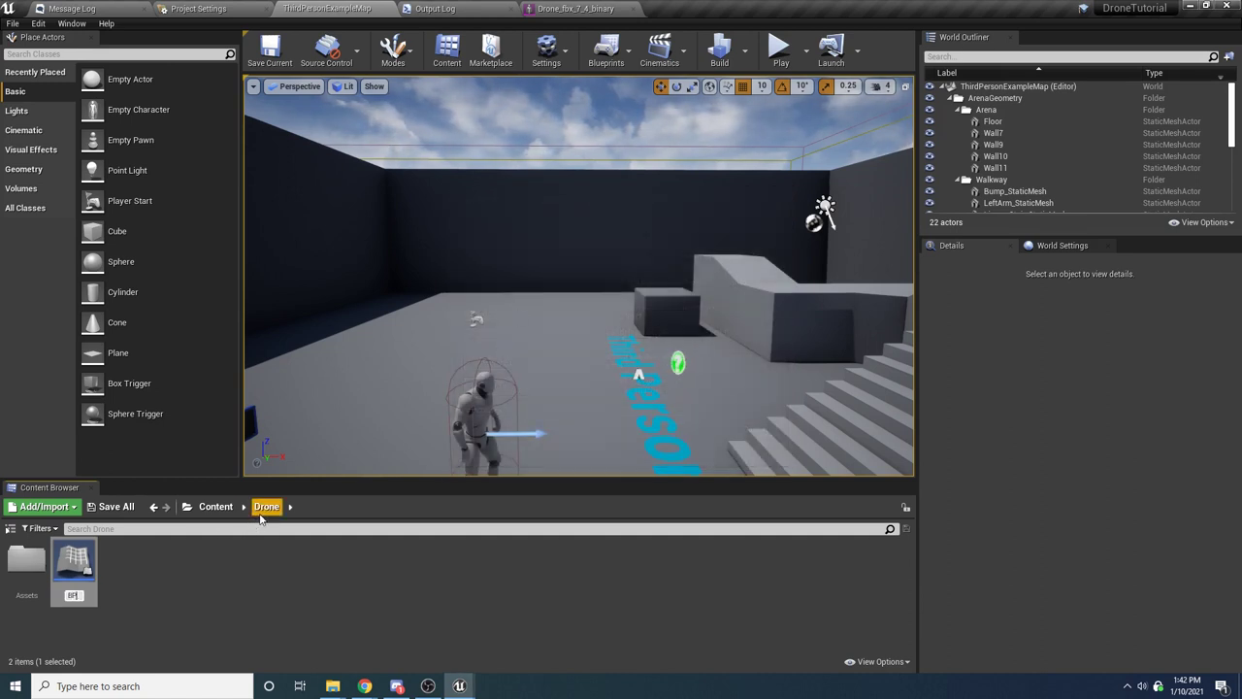
pyautogui.write(')')
pyautogui.press('BackSpace')
pyautogui.write('_Drone')
pyautogui.press('Return')
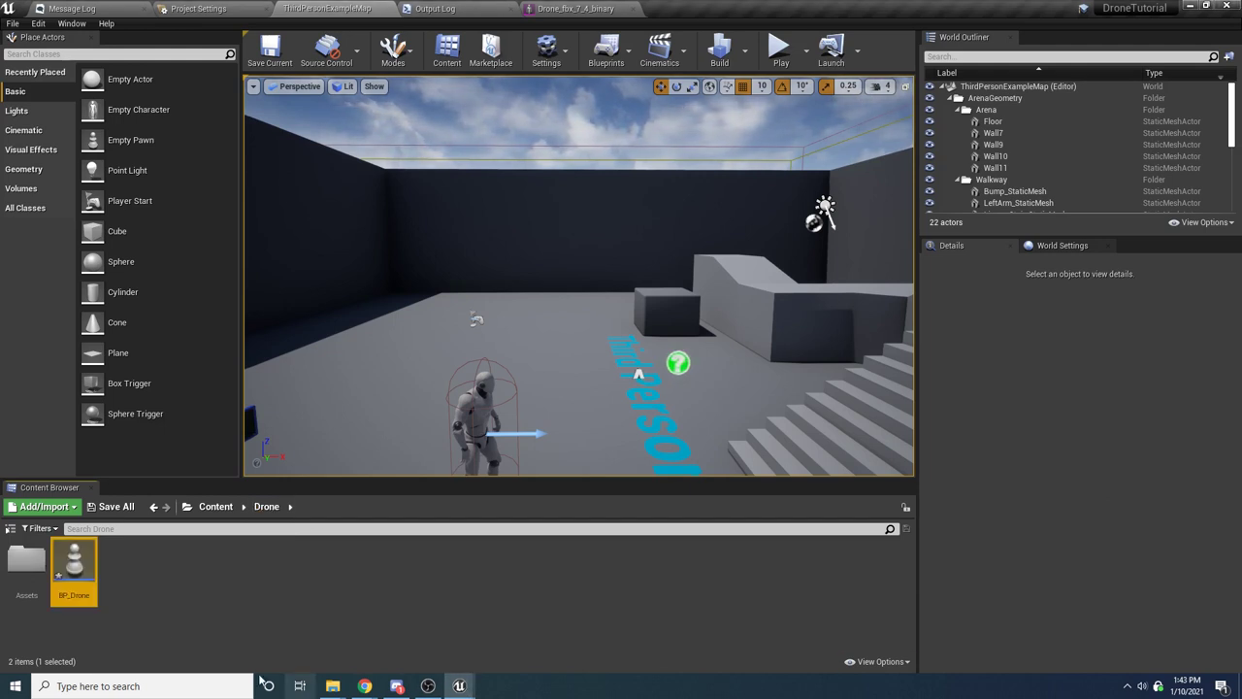
# Step: Open the BP_Drone blueprint and add a Box Collision component under its default scene root
pyautogui.doubleClick(65, 556)
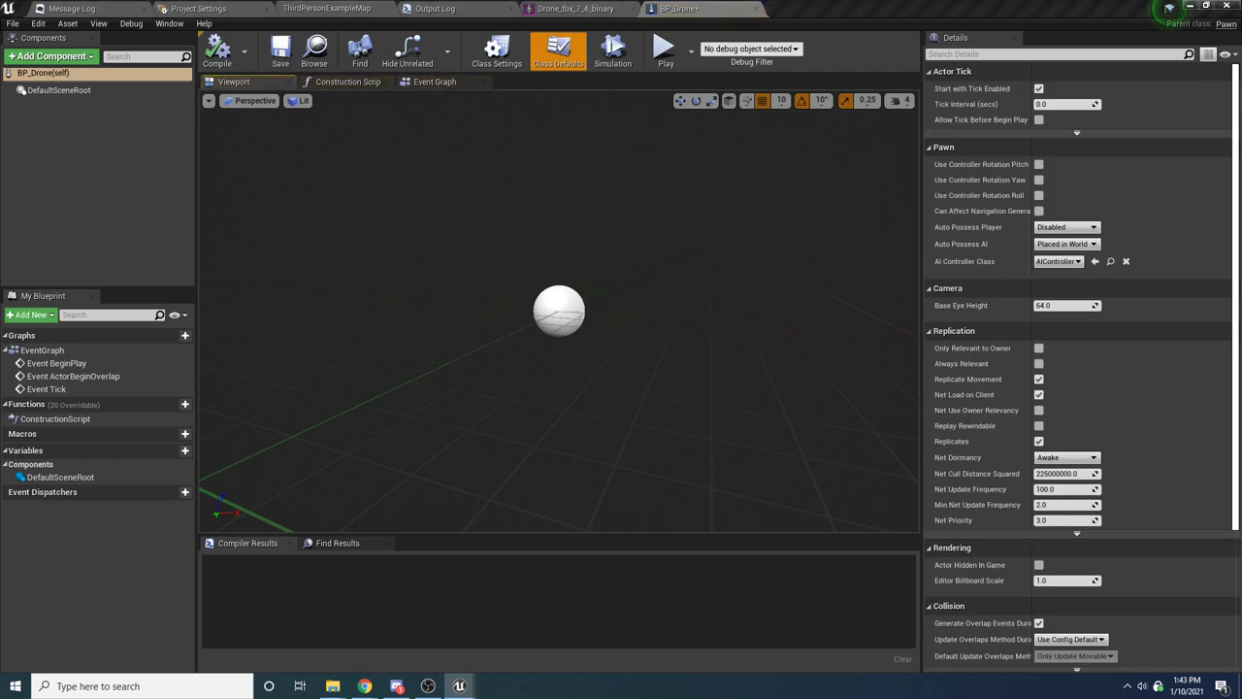
pyautogui.click(58, 91)
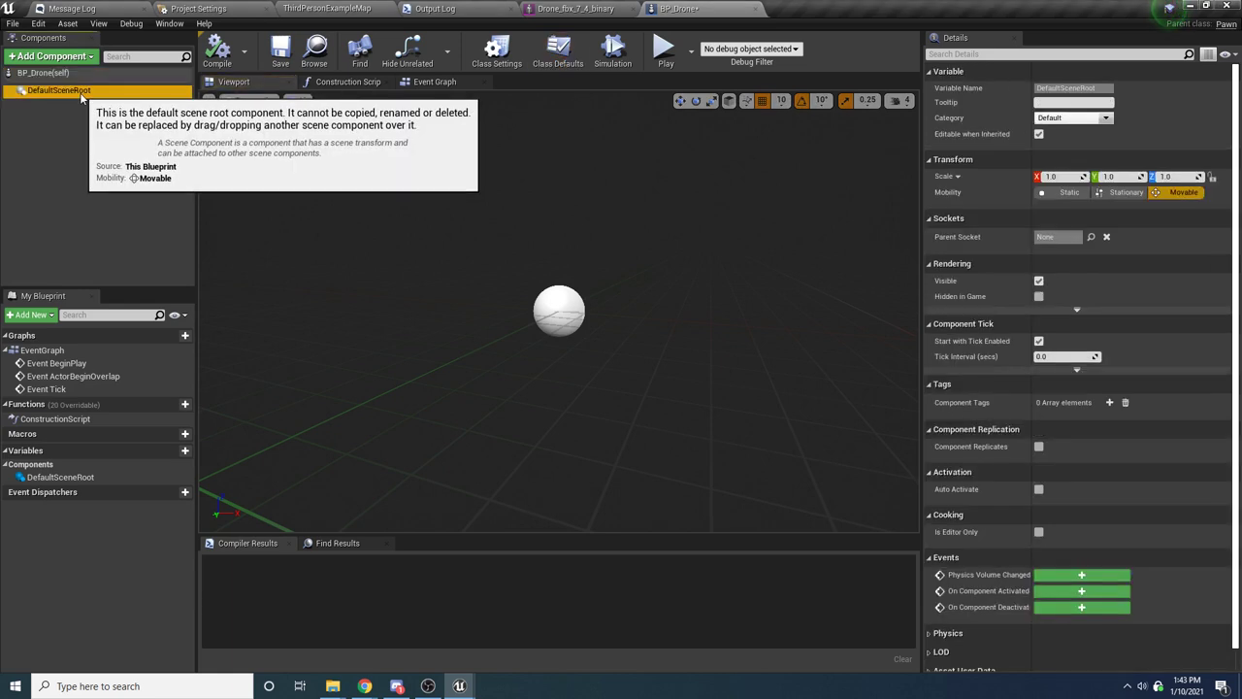
pyautogui.click(118, 151)
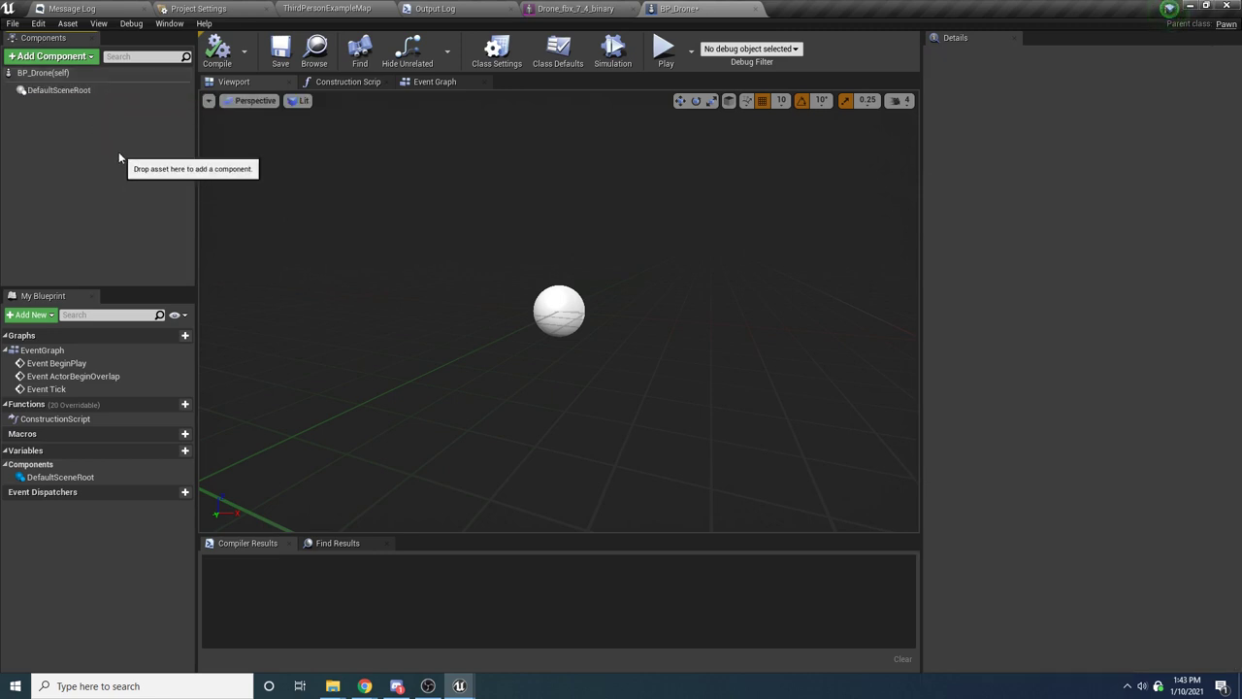
pyautogui.click(82, 94)
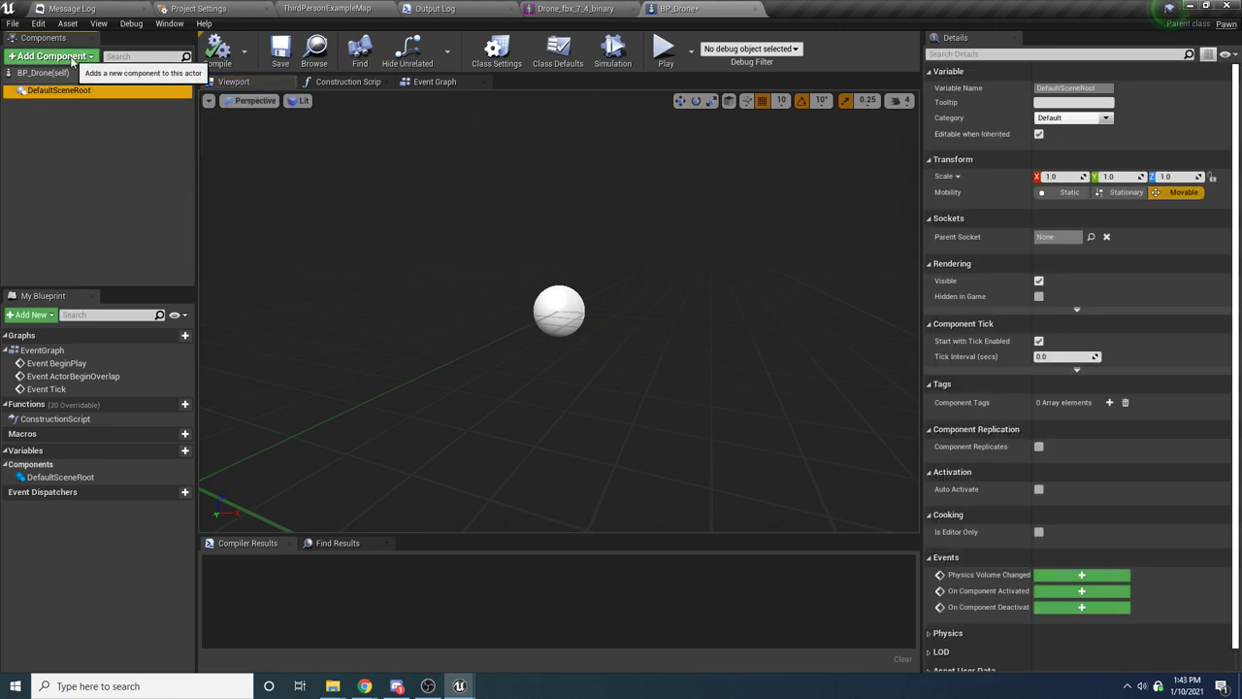
pyautogui.click(71, 58)
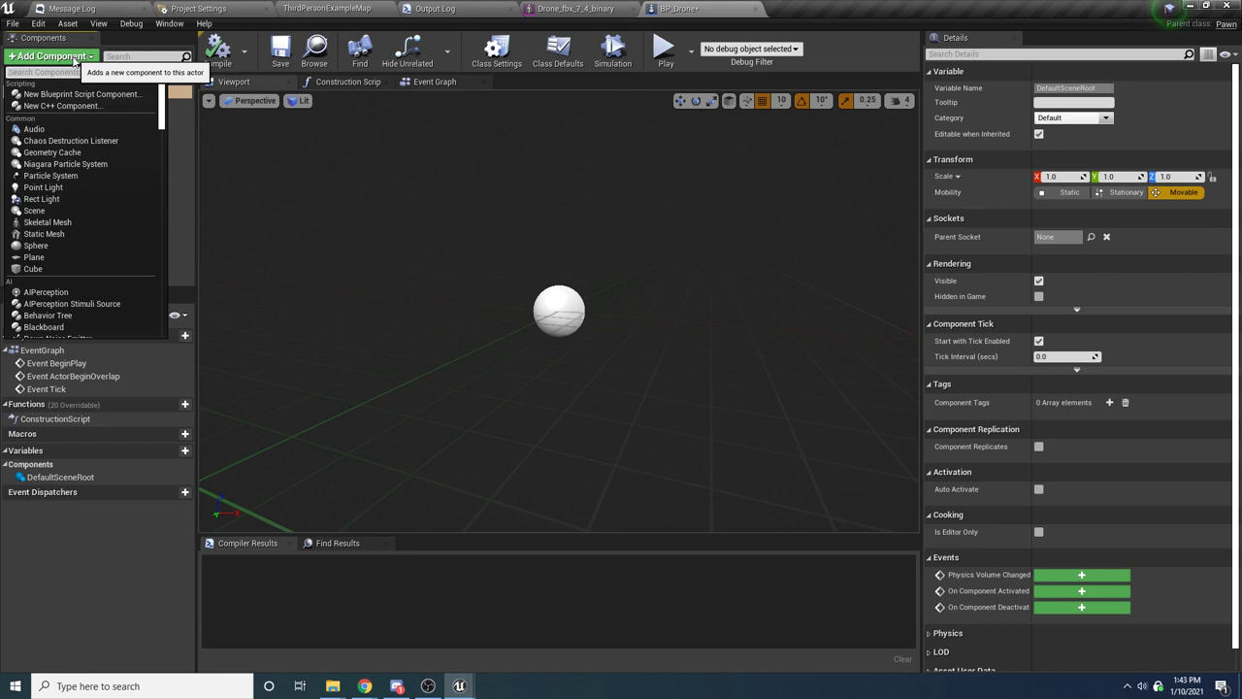
pyautogui.write('box')
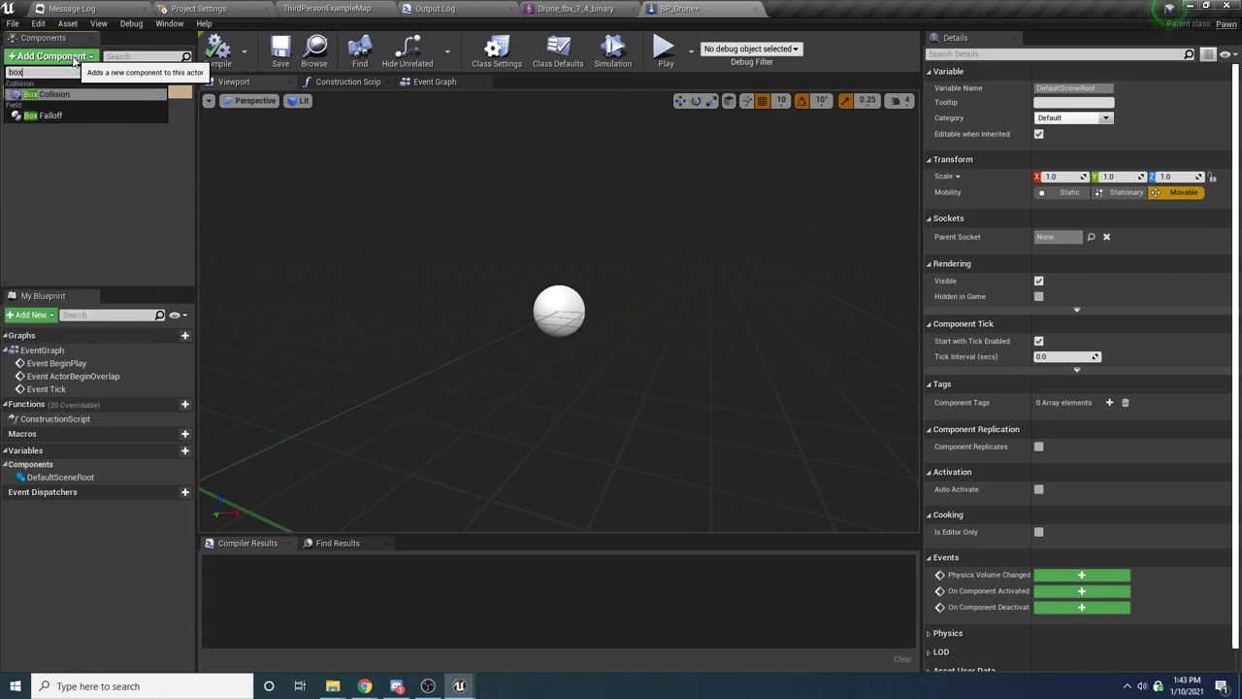
pyautogui.click(72, 94)
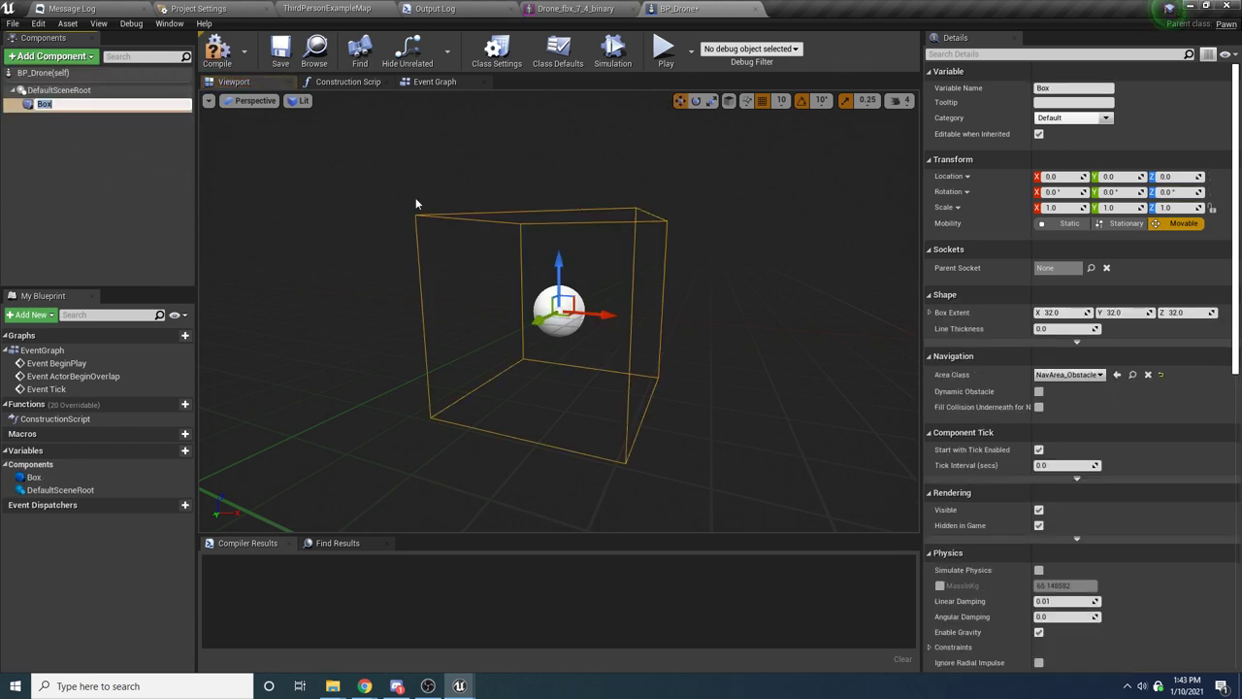
pyautogui.click(500, 233)
# Step: Replace the DefaultSceneRoot with the Box component as the root of BP_Drone
pyautogui.click(32, 107)
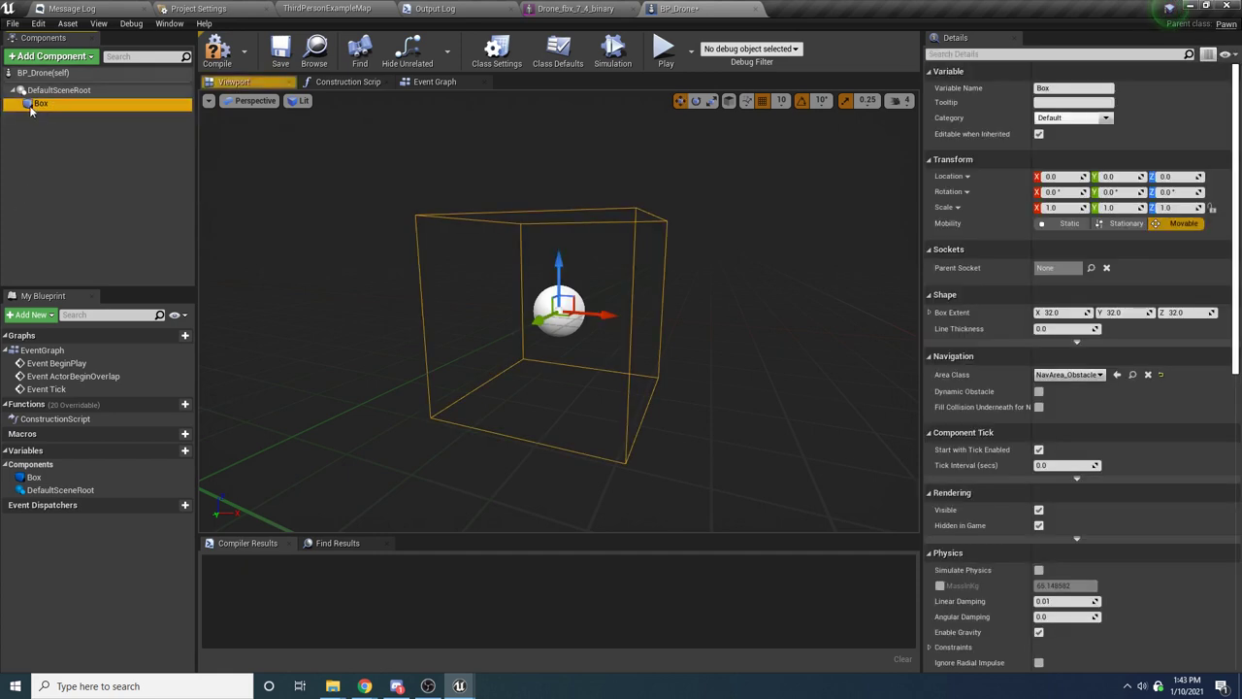
pyautogui.moveTo(30, 105); pyautogui.dragTo(45, 89)
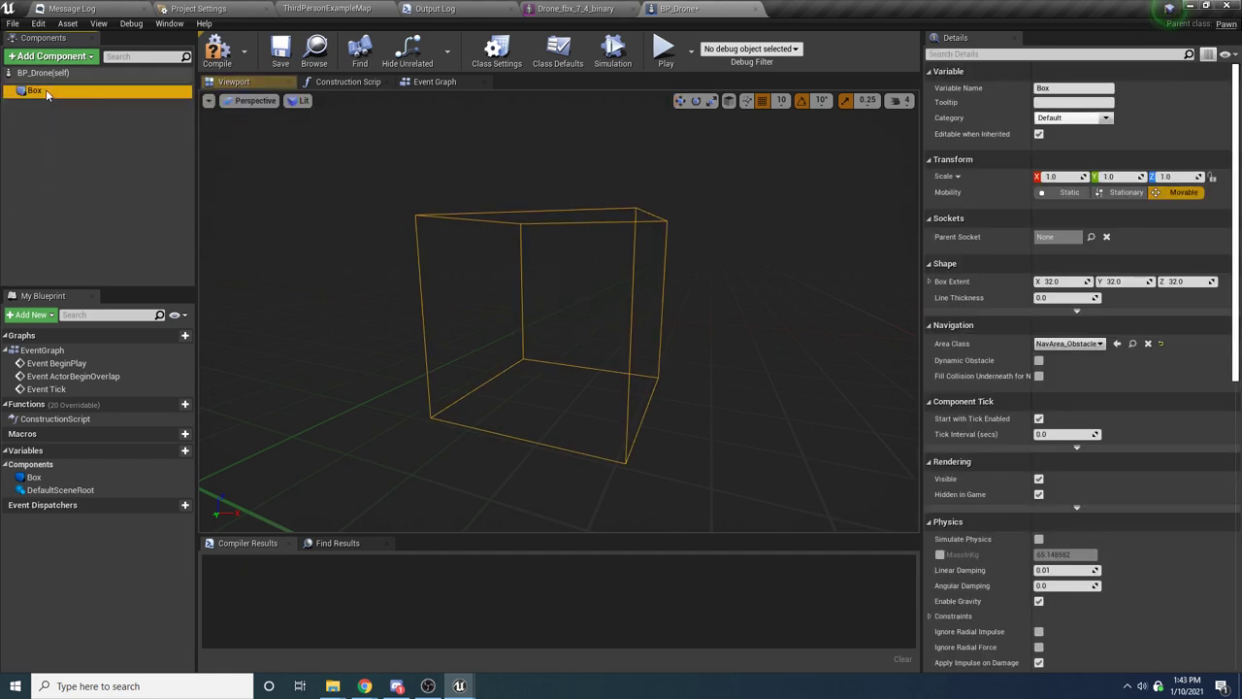
pyautogui.moveTo(388, 242); pyautogui.dragTo(437, 195, button='right')
pyautogui.moveTo(320, 145); pyautogui.dragTo(574, 183)
# Step: Check the Drone_fbx_7_4_binary skeletal mesh and its rotor bones in its own editor, and return to BP_Drone
pyautogui.click(53, 57)
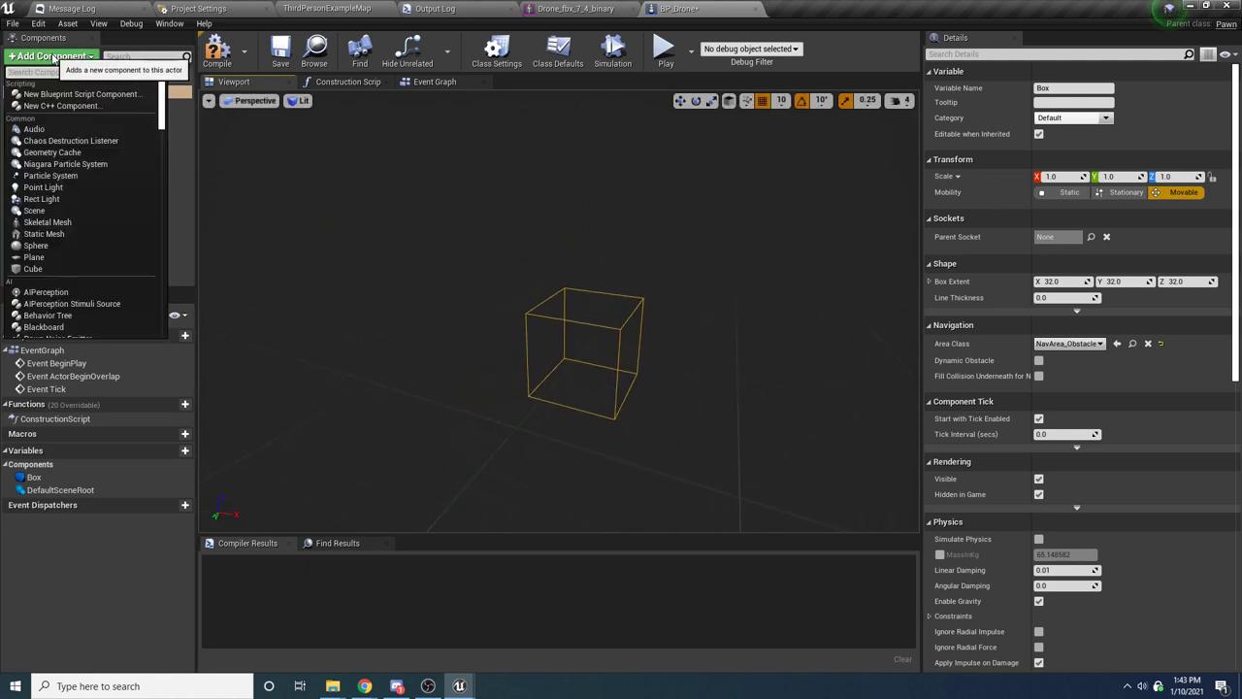
pyautogui.write('skele')
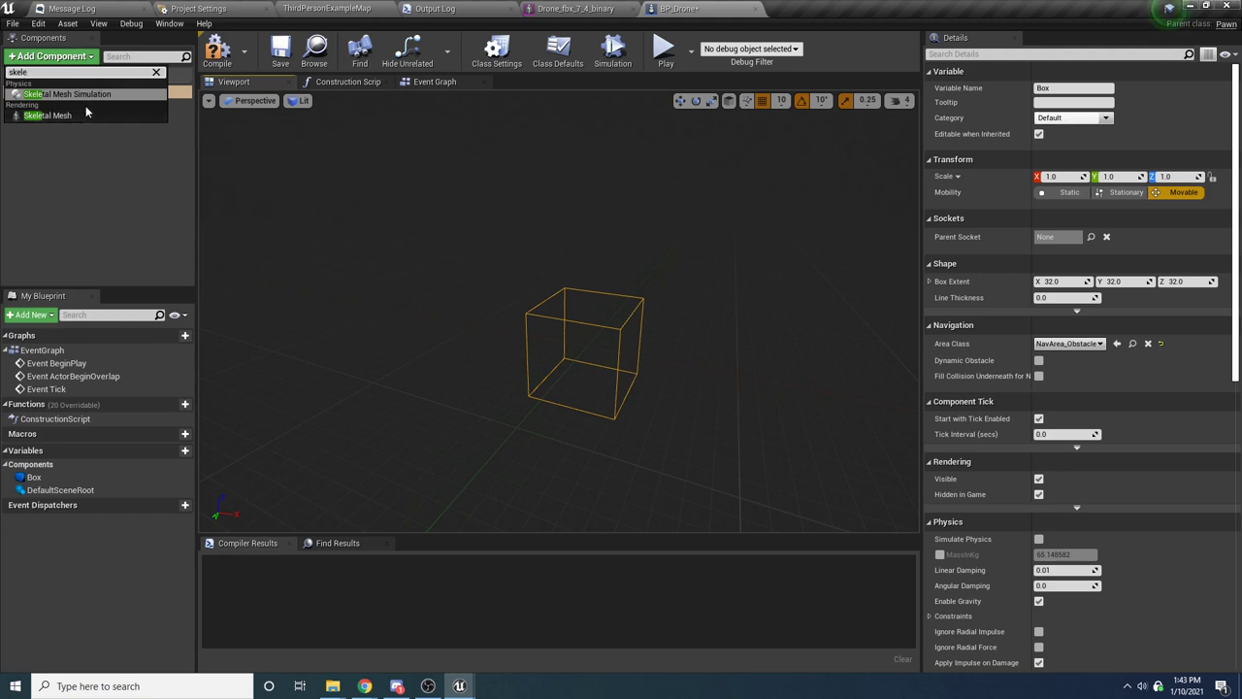
pyautogui.click(573, 7)
pyautogui.moveTo(676, 534)
pyautogui.mouseDown(button='right')
pyautogui.moveTo(493, 529)
pyautogui.moveTo(675, 535)
pyautogui.mouseUp(button='right')
pyautogui.click(675, 522)
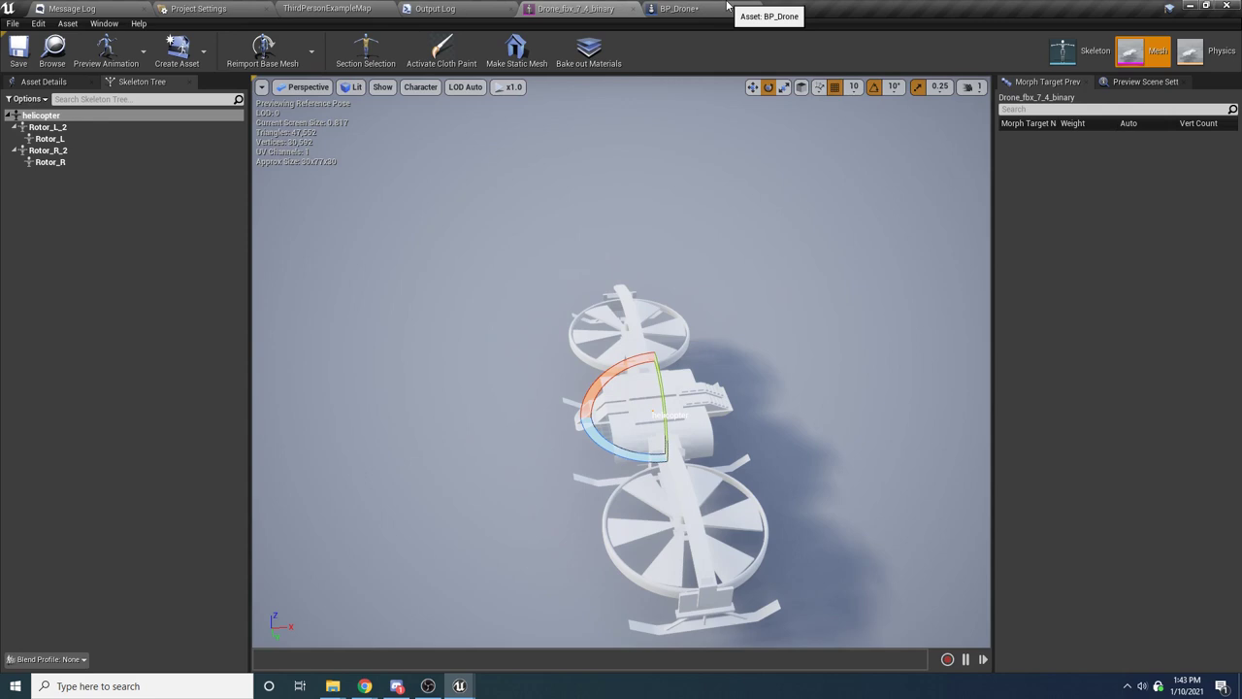
pyautogui.click(727, 6)
# Step: Add a Skeletal Mesh component beneath the Box root in BP_Drone
pyautogui.click(51, 55)
pyautogui.write('st')
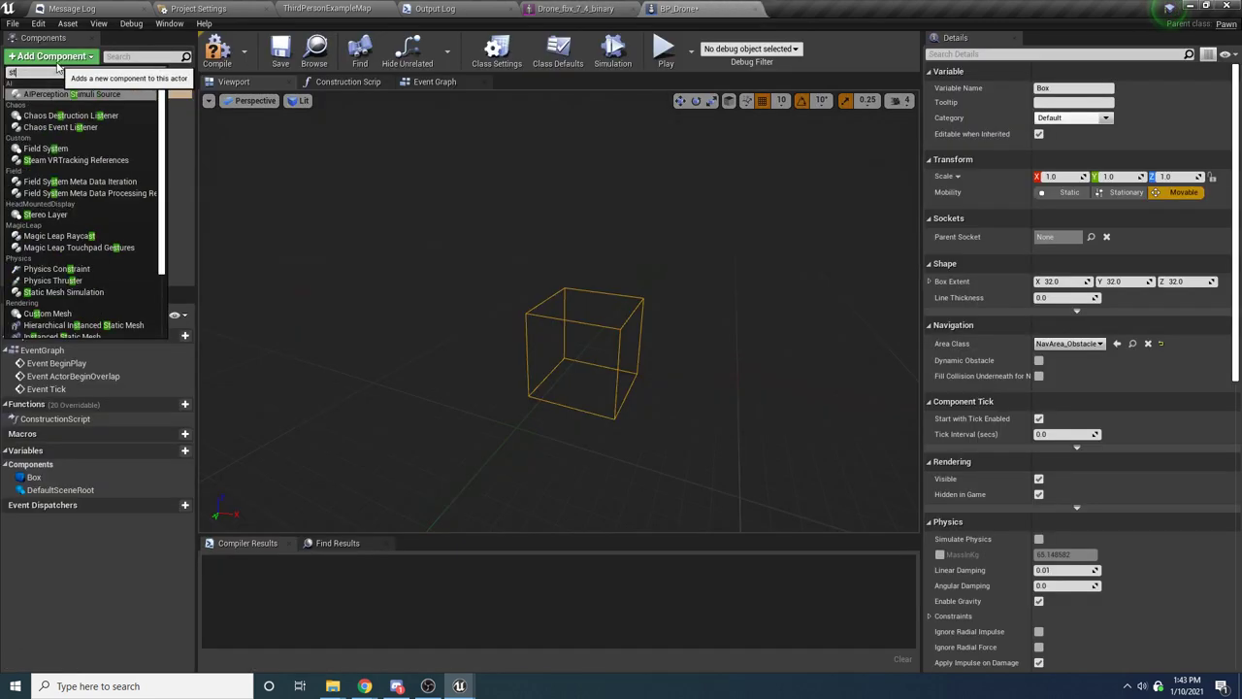
pyautogui.write('atic')
pyautogui.hotkey('ctrl', 'a')
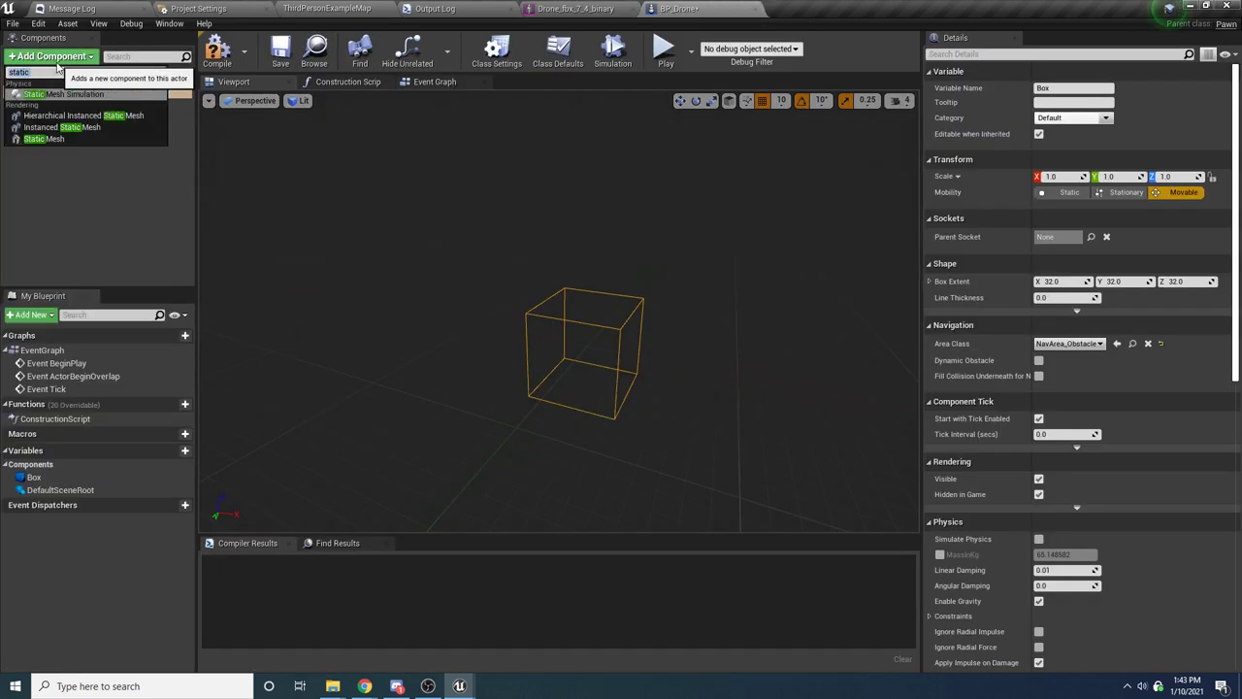
pyautogui.write('skele')
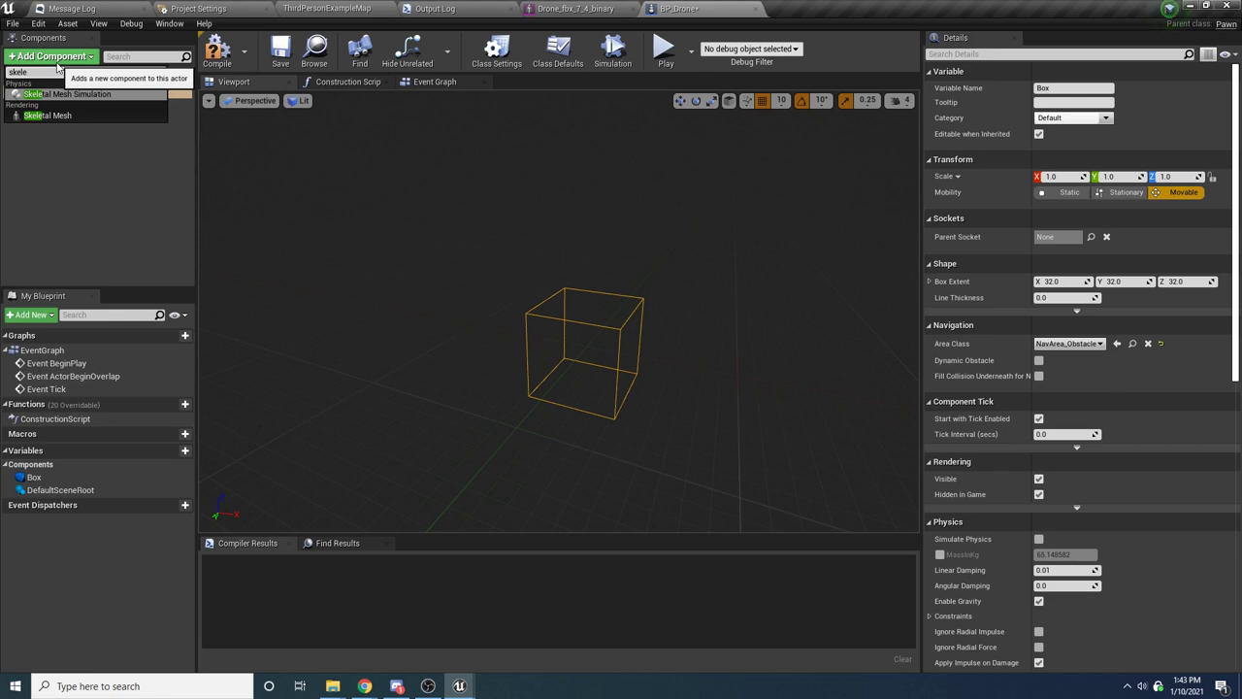
pyautogui.click(67, 122)
pyautogui.click(54, 56)
pyautogui.write('skel')
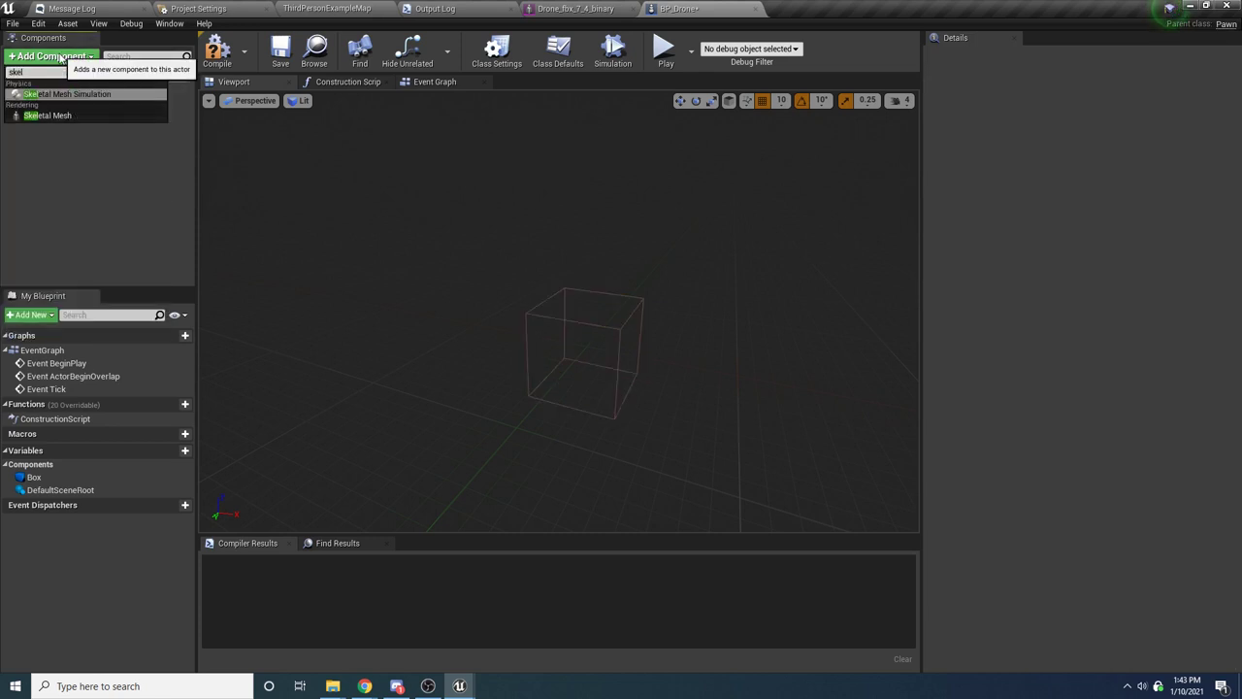
pyautogui.click(53, 117)
pyautogui.click(69, 143)
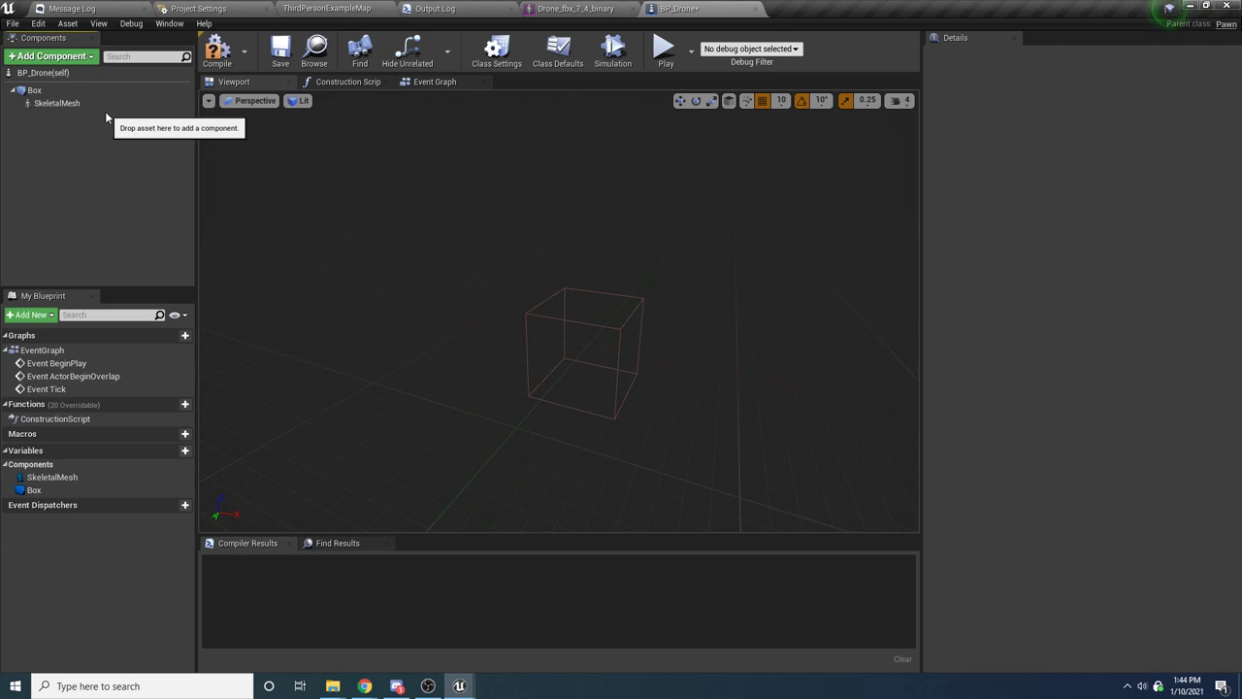
# Step: Assign the Drone_fbx_7_4_binary mesh to the SkeletalMesh component and view the drone inside the collision box
pyautogui.click(44, 104)
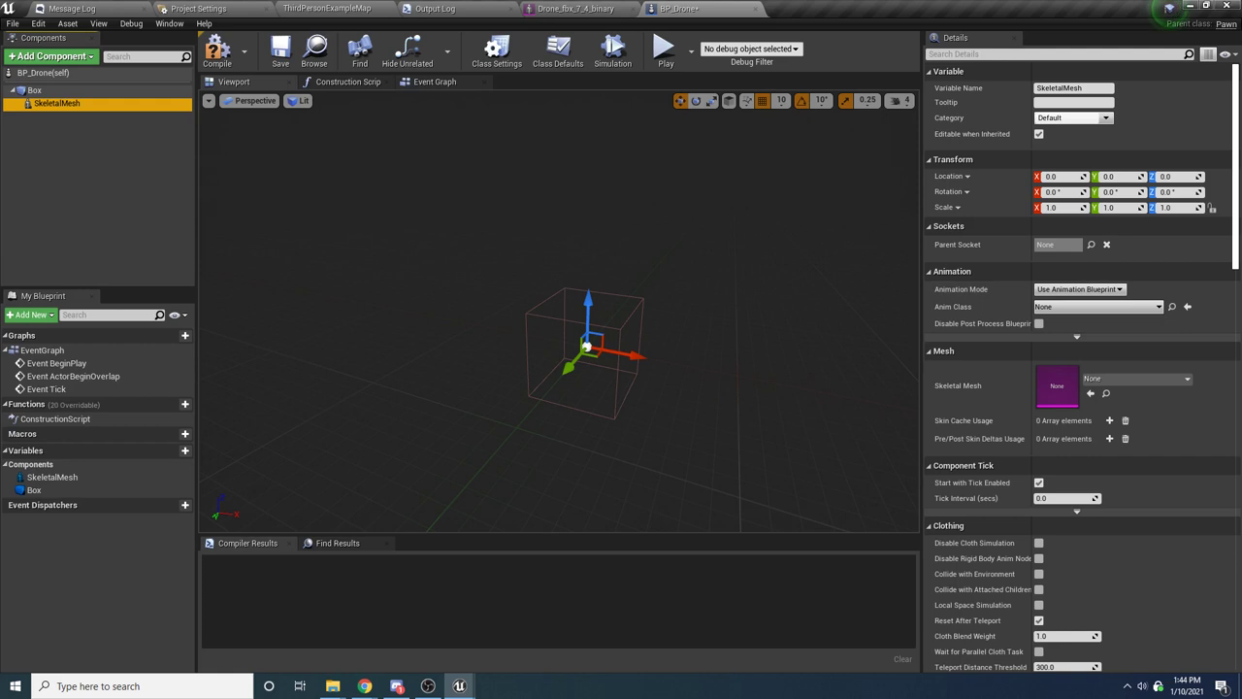
pyautogui.click(1114, 380)
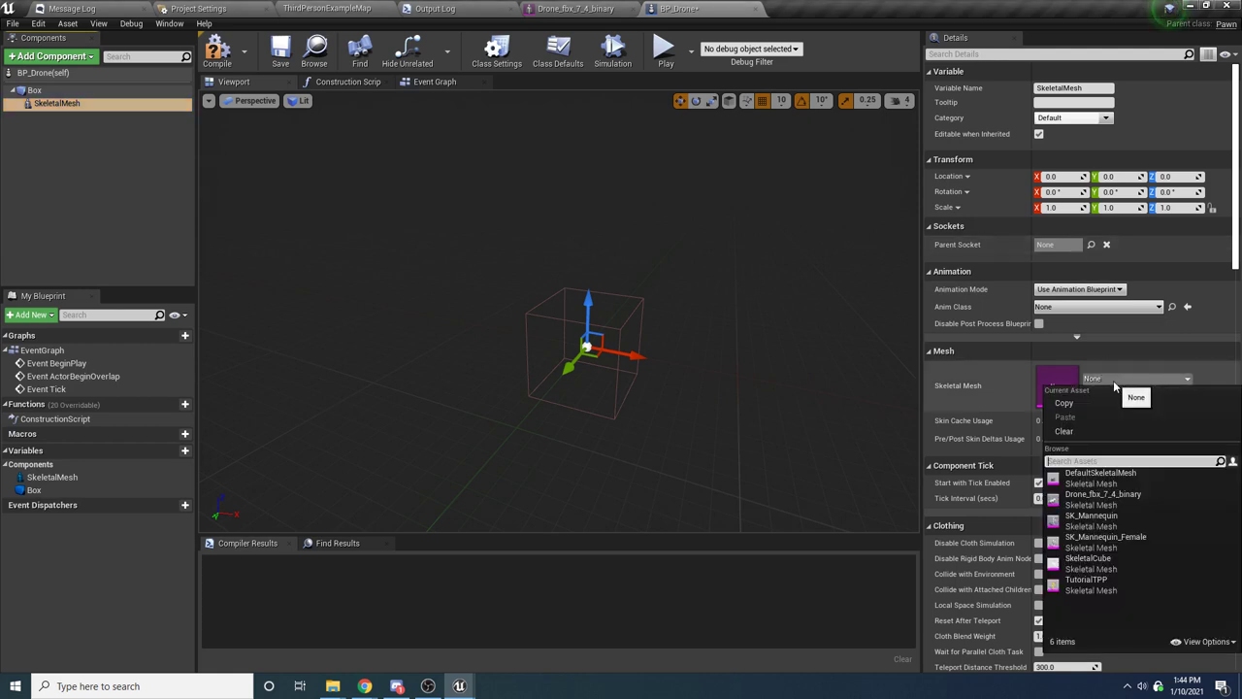
pyautogui.click(1104, 497)
pyautogui.press('s')
pyautogui.moveTo(660, 365); pyautogui.dragTo(709, 394, button='right')
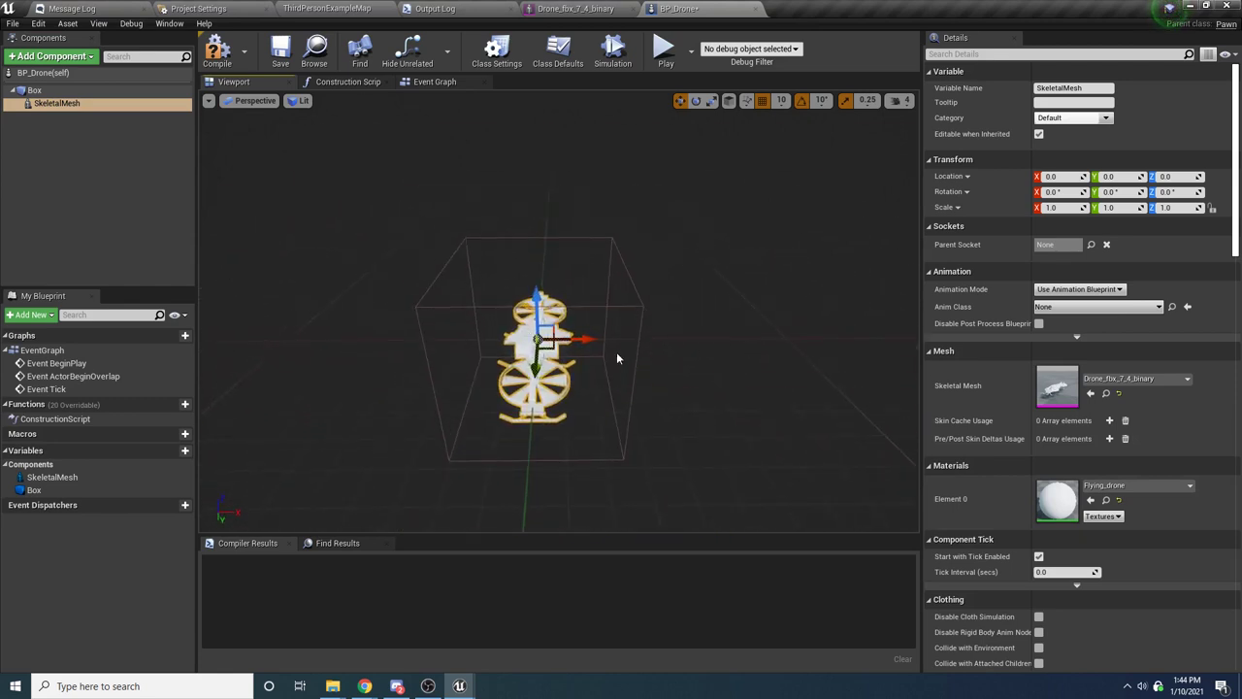
pyautogui.press('a')
pyautogui.moveTo(530, 433); pyautogui.dragTo(583, 369, button='right')
pyautogui.press('d')
pyautogui.moveTo(582, 406); pyautogui.dragTo(681, 346)
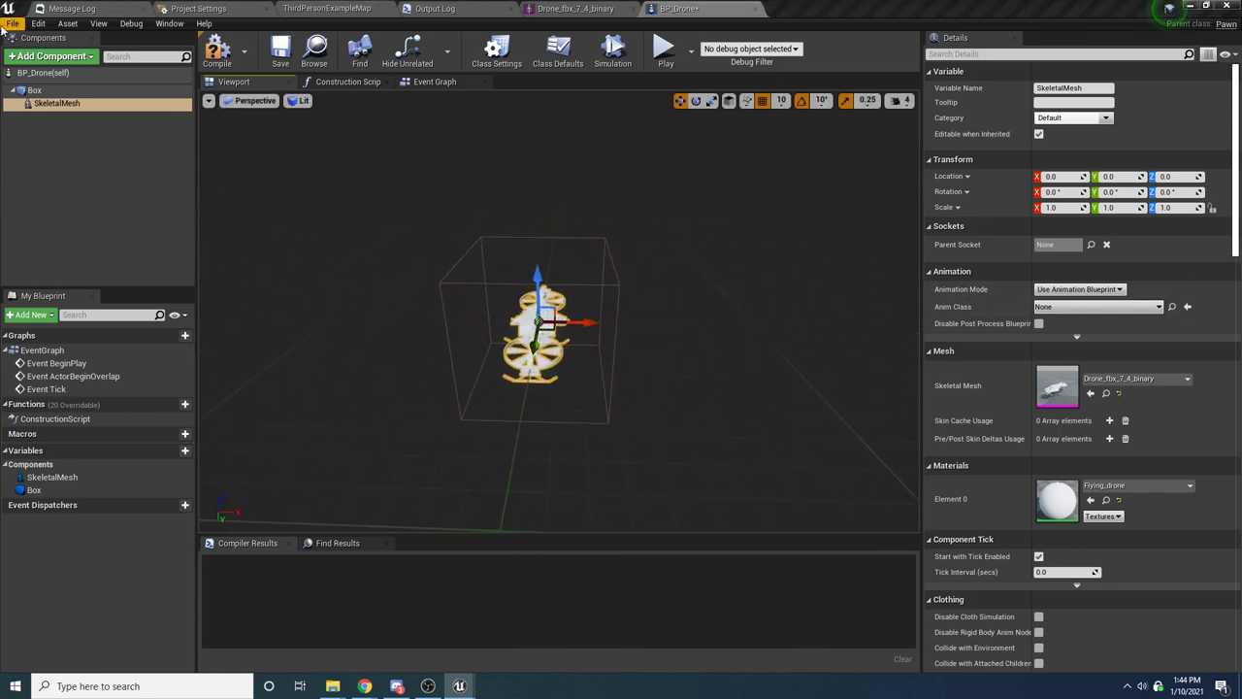
# Step: Set the Box component's extent to X 16, Y 40 and Z 8 to fit the drone, and save the blueprint
pyautogui.click(34, 89)
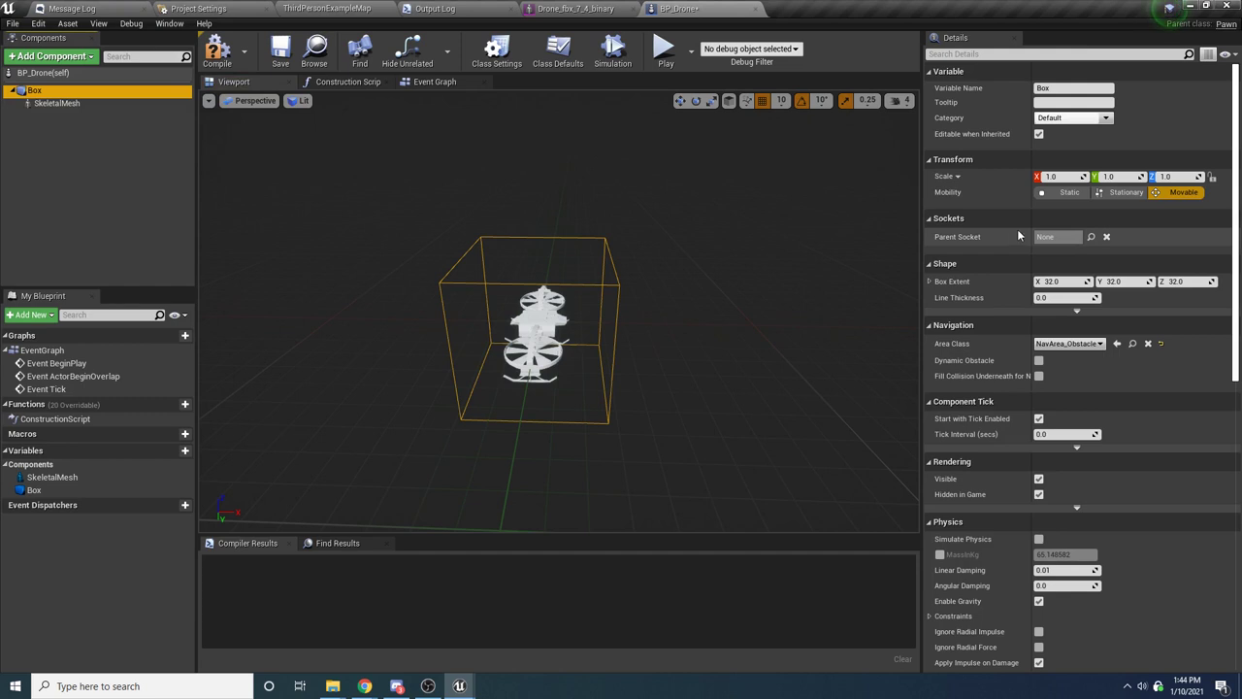
pyautogui.click(1058, 281)
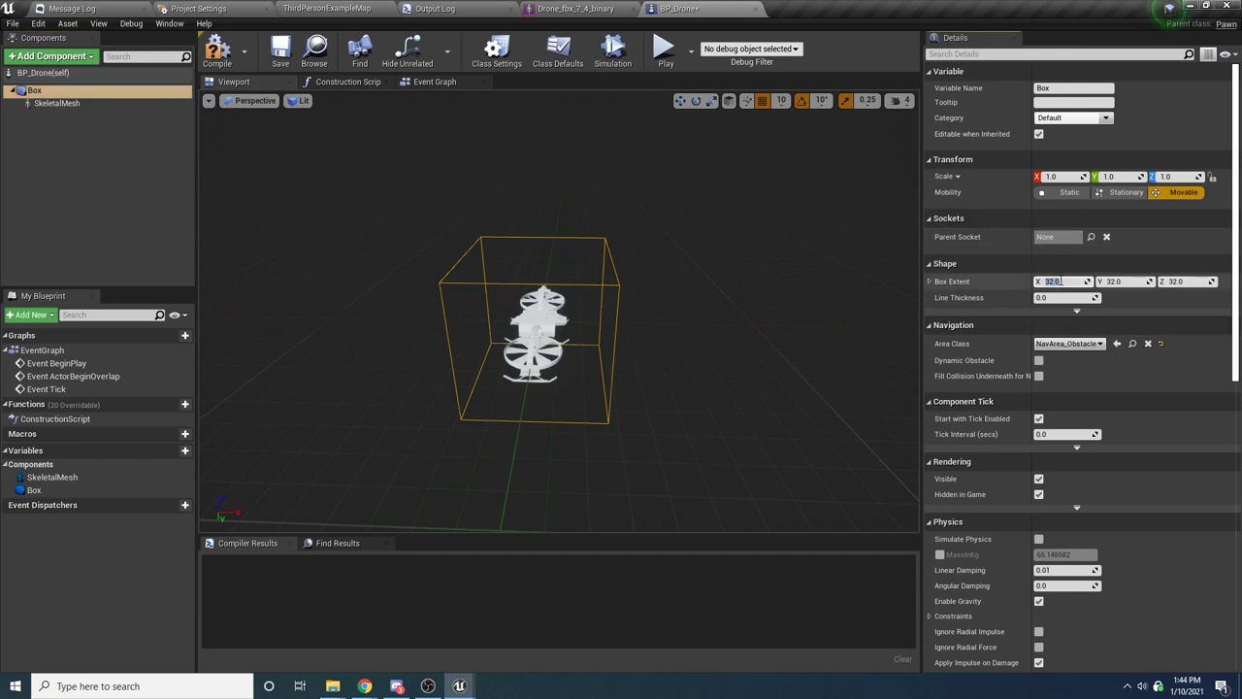
pyautogui.write('16')
pyautogui.press('Return')
pyautogui.press('Tab')
pyautogui.write('40')
pyautogui.press('Return')
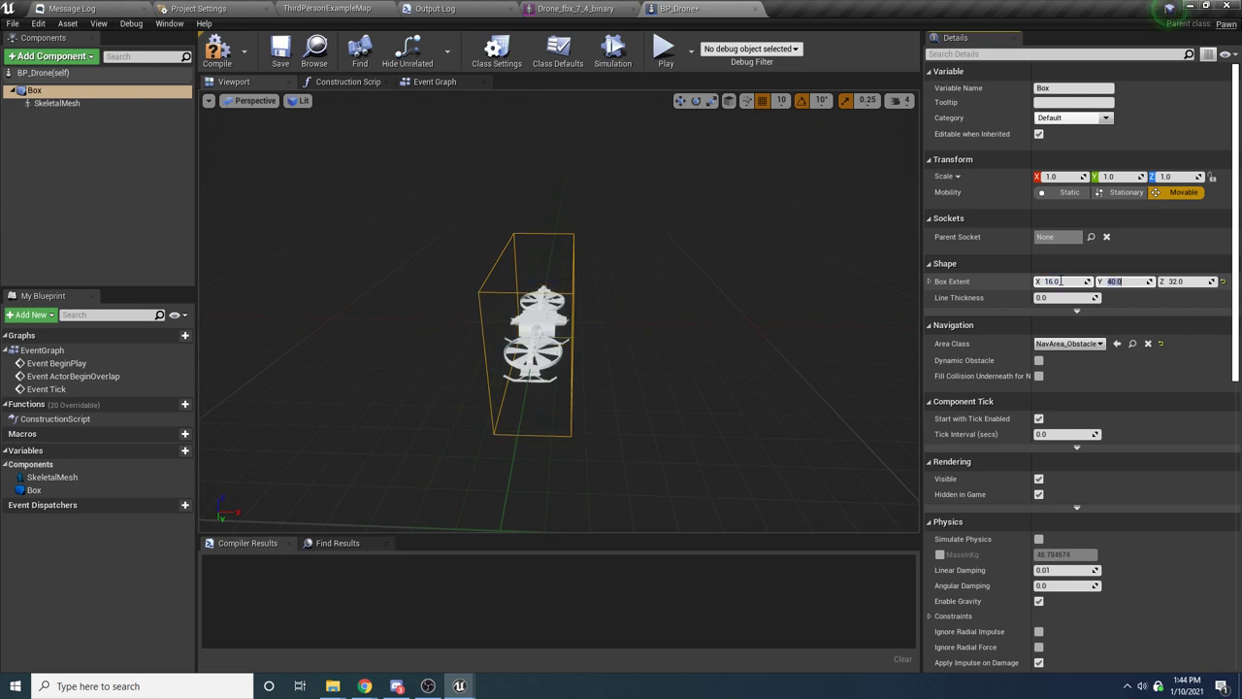
pyautogui.write('8')
pyautogui.press('Return')
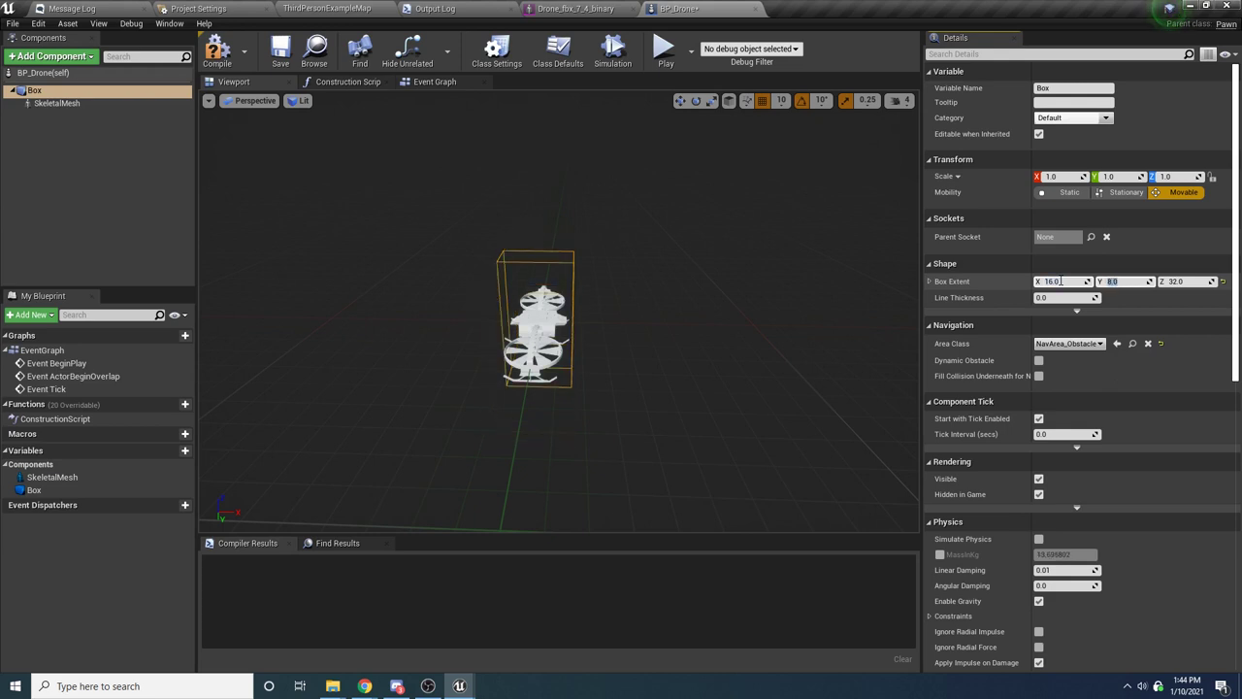
pyautogui.write('40')
pyautogui.press('Tab')
pyautogui.write('8')
pyautogui.press('Return')
pyautogui.moveTo(757, 262); pyautogui.dragTo(540, 334, button='right')
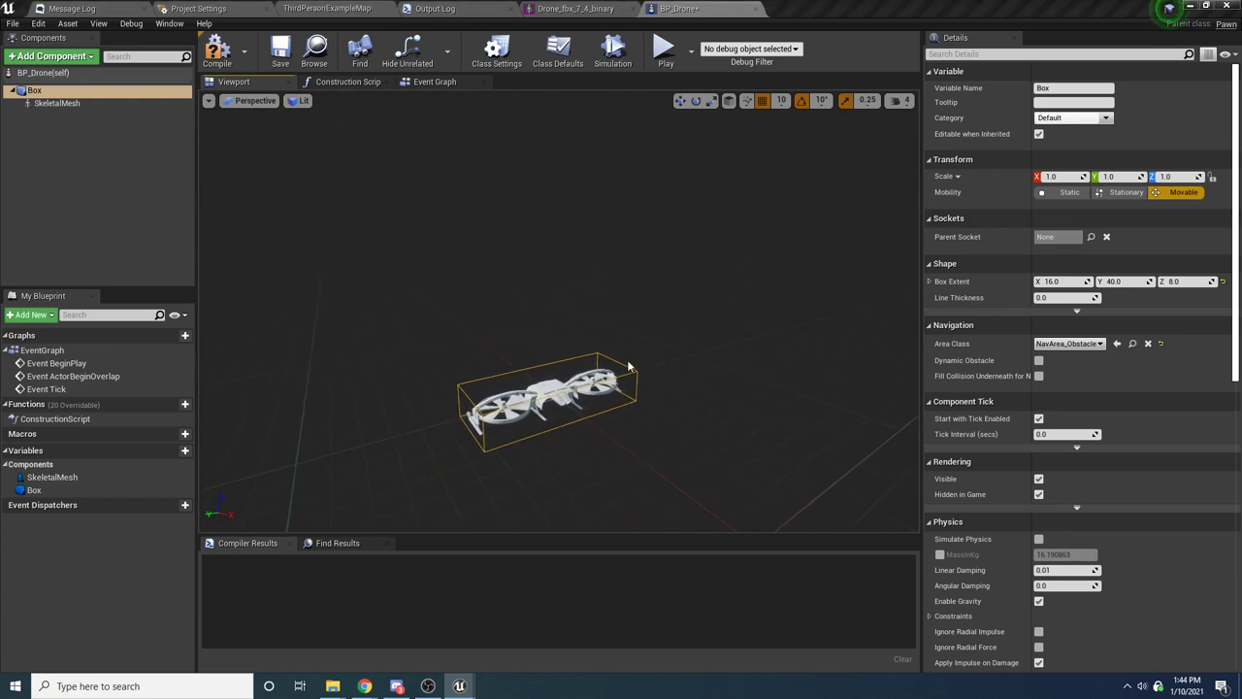
pyautogui.click(281, 53)
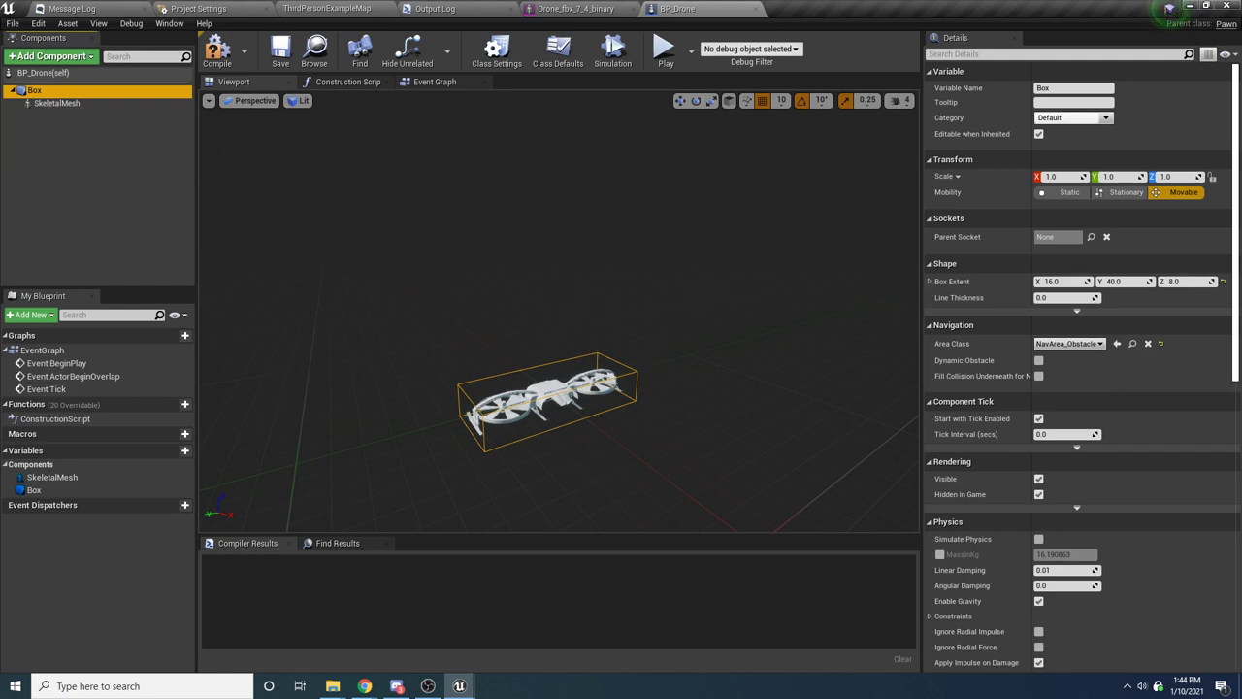
# Step: Add a Floating Pawn Movement component to BP_Drone
pyautogui.click(110, 135)
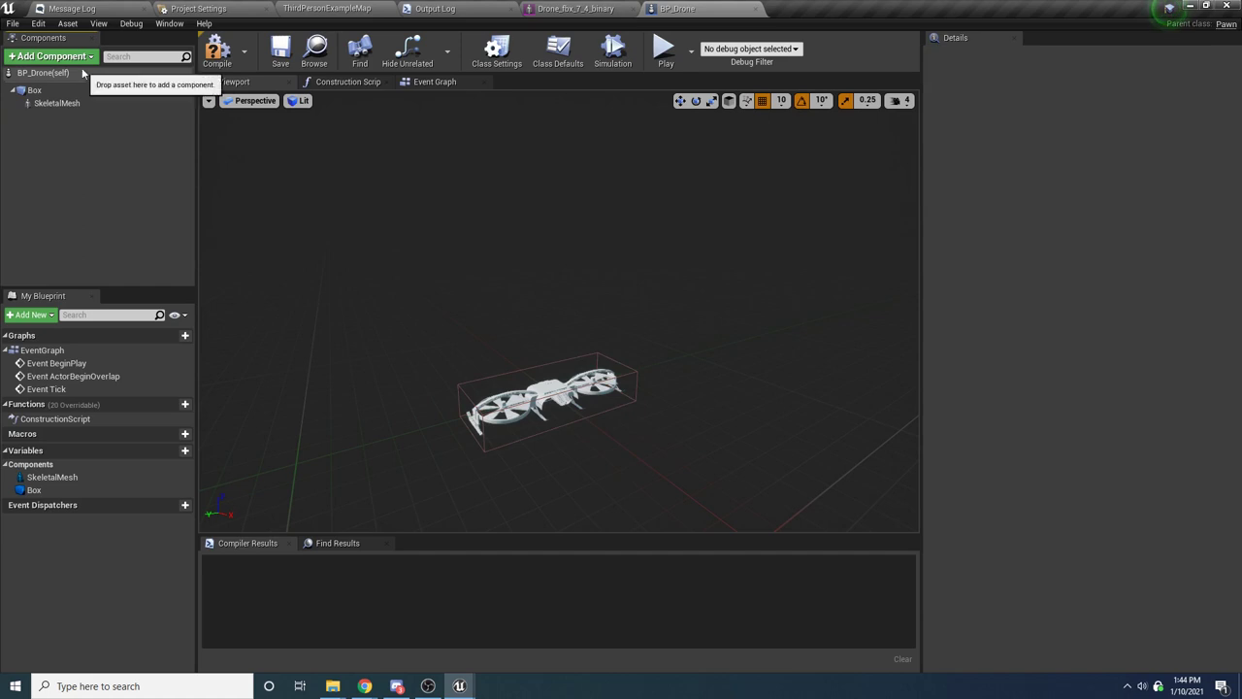
pyautogui.click(78, 59)
pyautogui.write('floating')
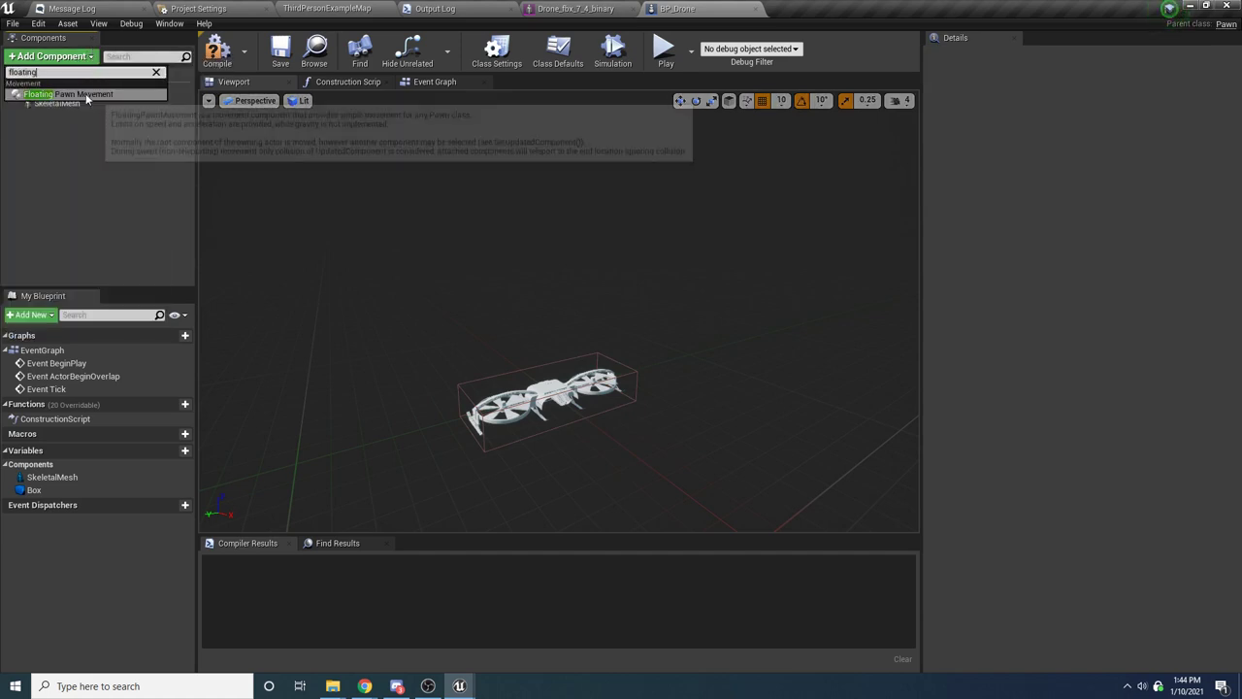
pyautogui.click(92, 94)
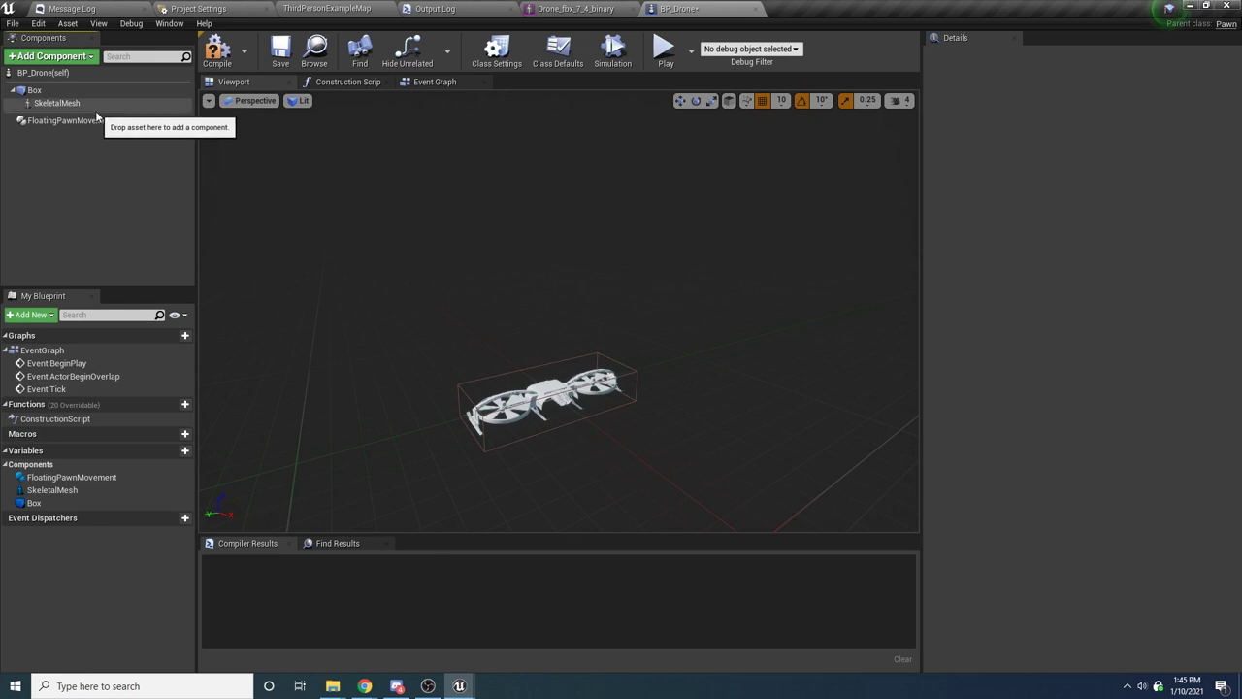
# Step: Set the FloatingPawnMovement component's Max Speed to 300, Acceleration to 2000 and Deceleration to 500
pyautogui.click(91, 123)
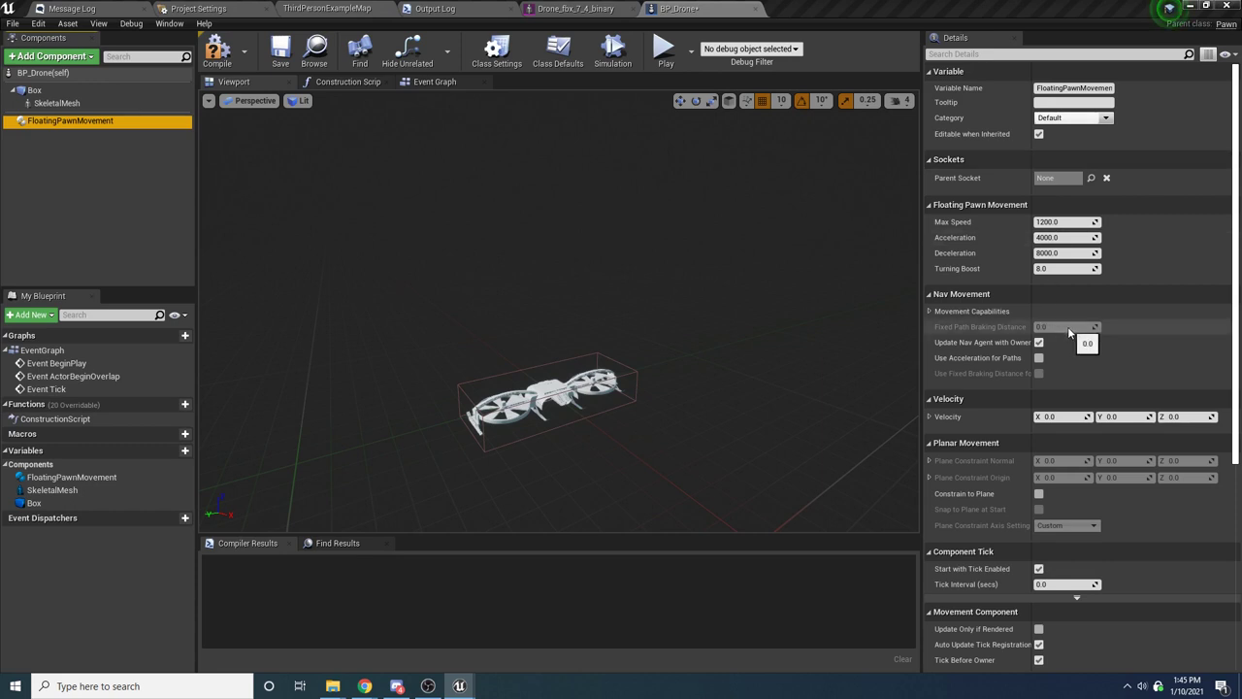
pyautogui.click(1068, 222)
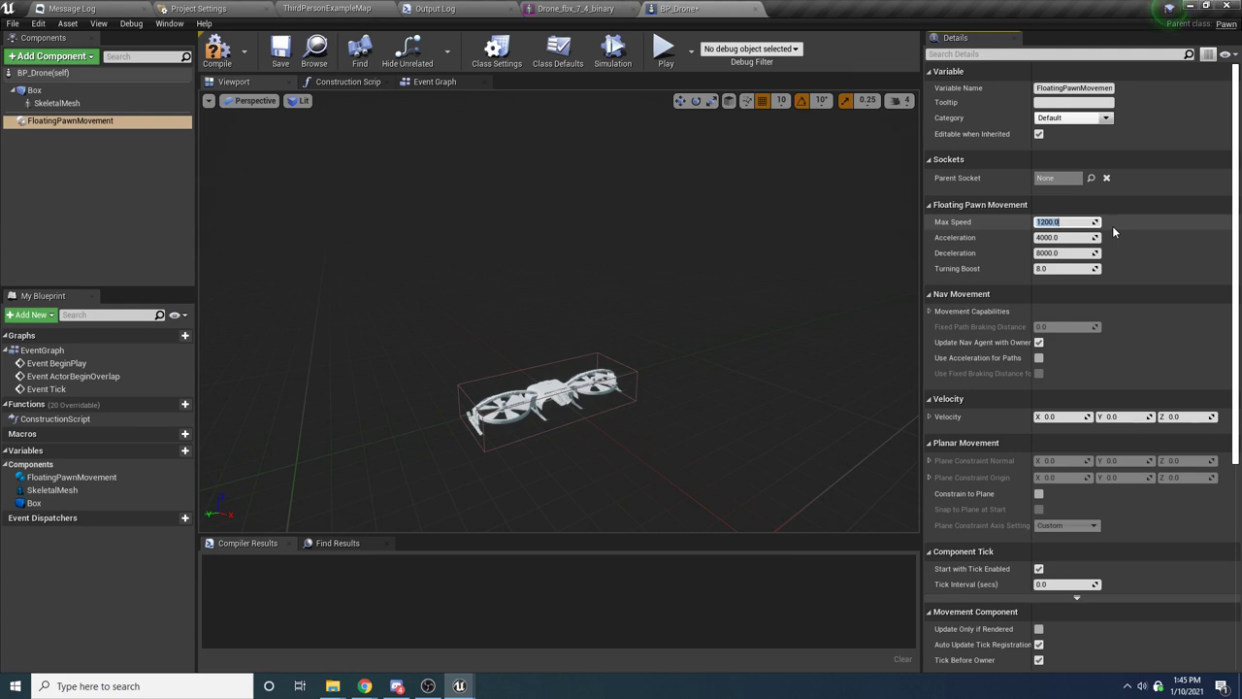
pyautogui.write('300')
pyautogui.press('Return')
pyautogui.click(1048, 237)
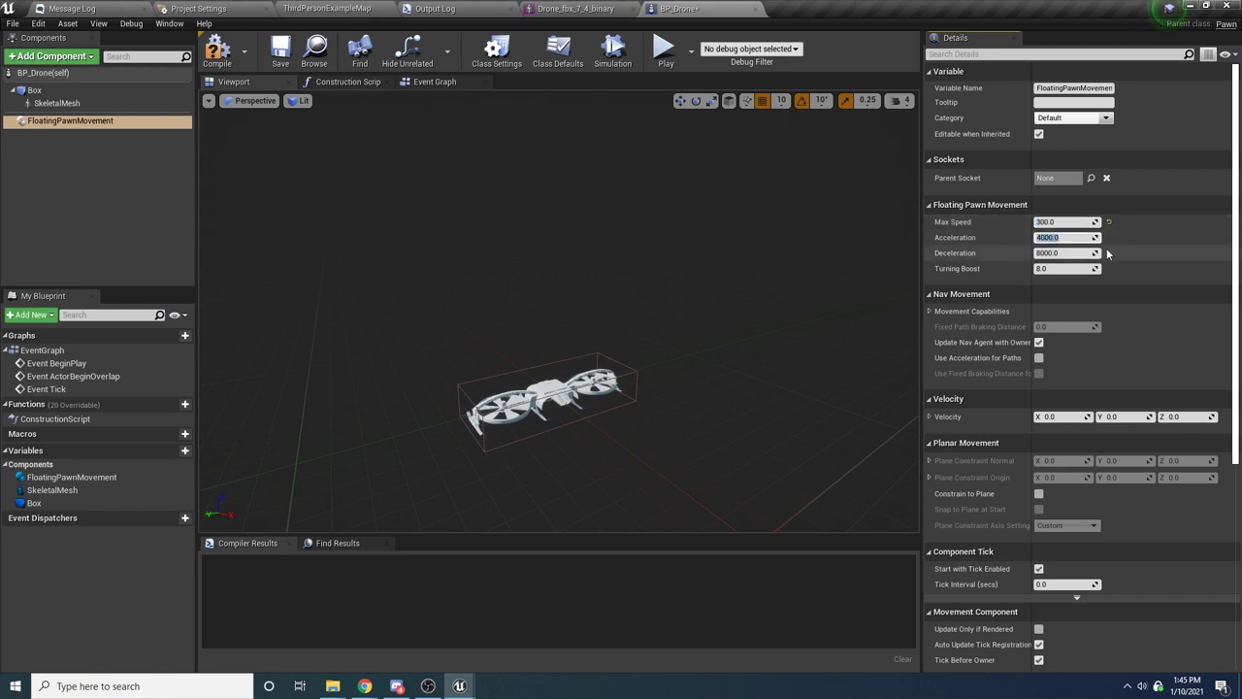
pyautogui.write('2000')
pyautogui.press('Tab')
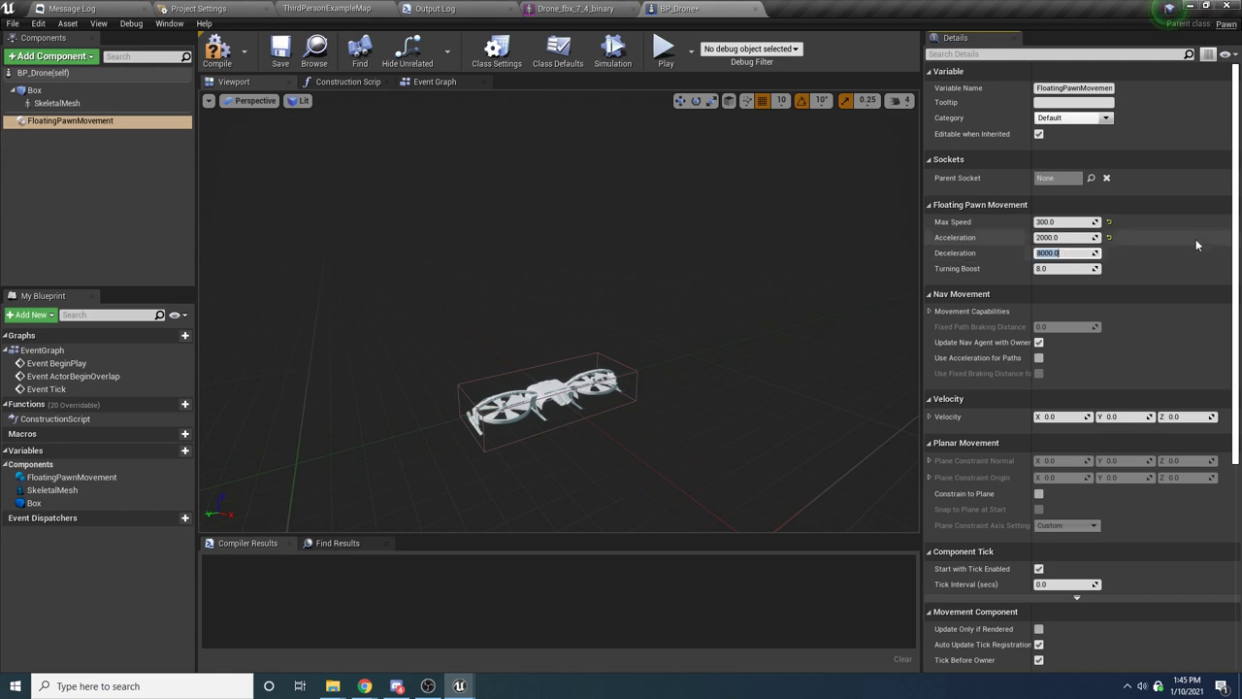
pyautogui.write('500')
pyautogui.press('Return')
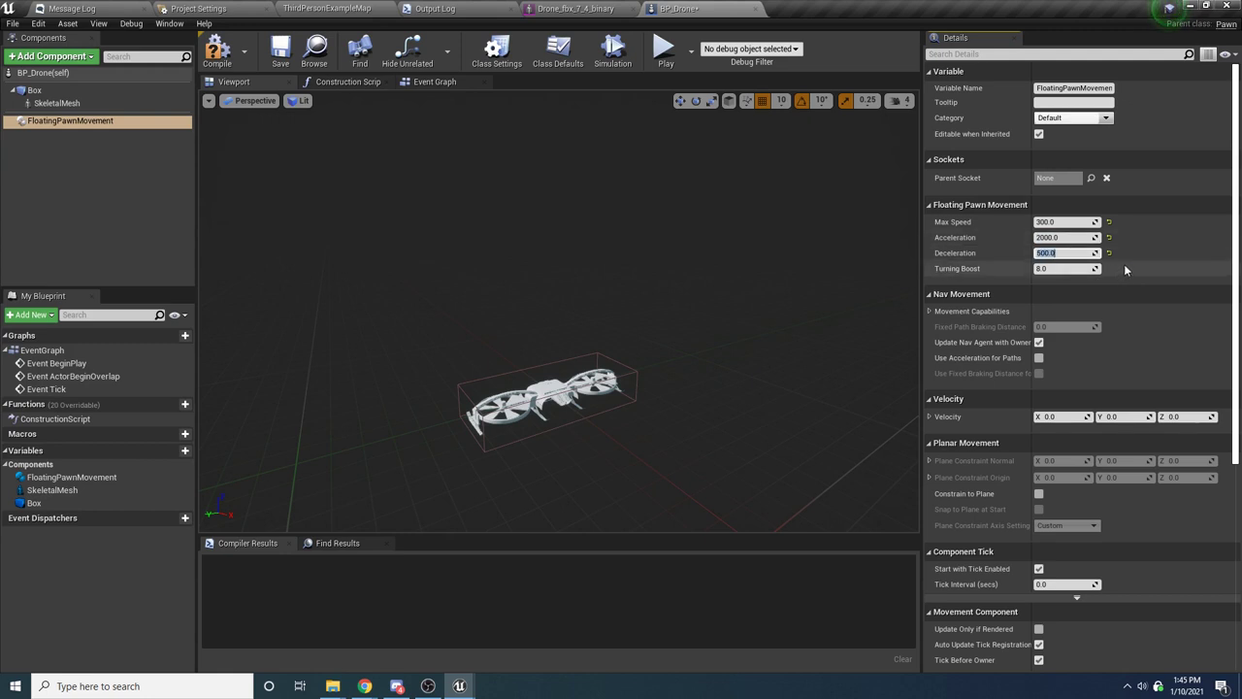
# Step: Set the FloatingPawnMovement component's Turning Boost to 1 and compile BP_Drone
pyautogui.click(1067, 268)
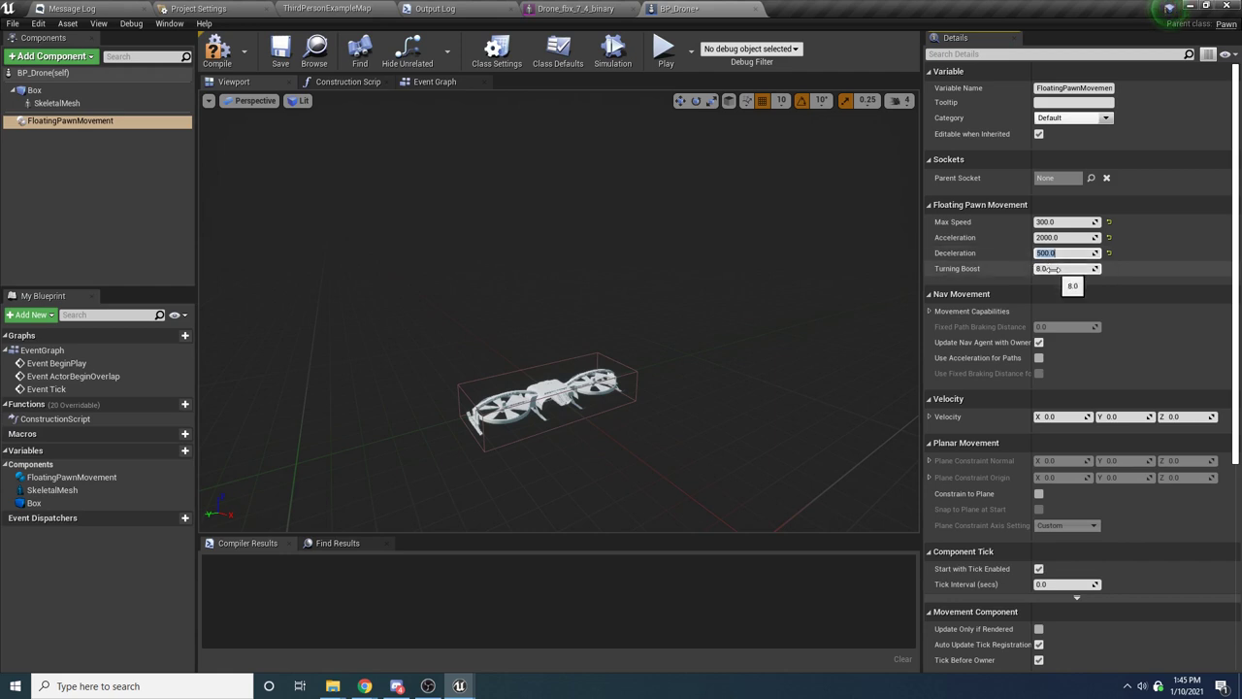
pyautogui.write('1')
pyautogui.press('Return')
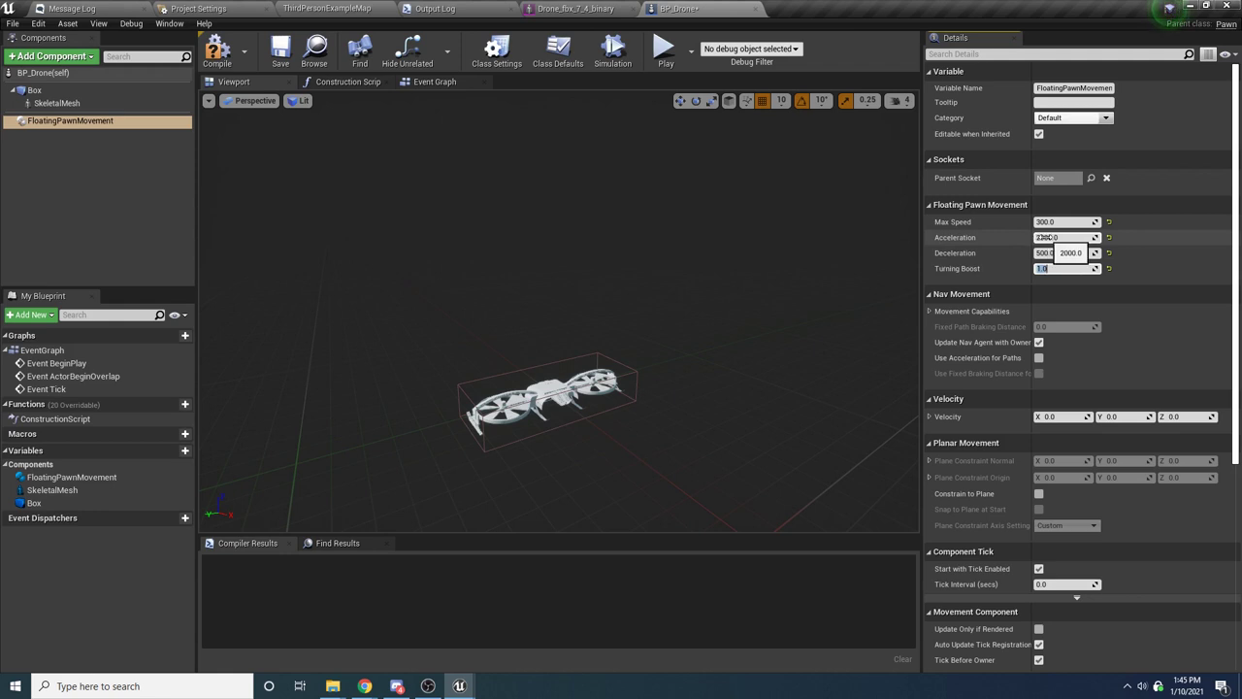
pyautogui.click(218, 50)
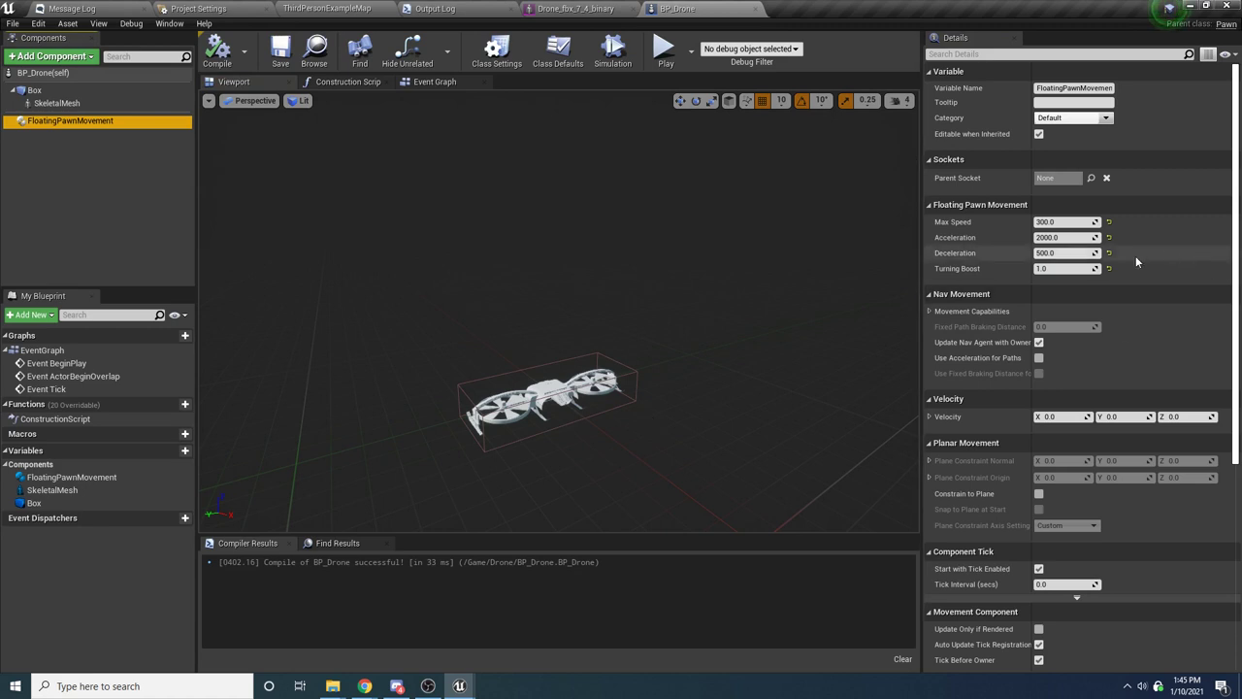
pyautogui.scroll(-1, 1095, 320)
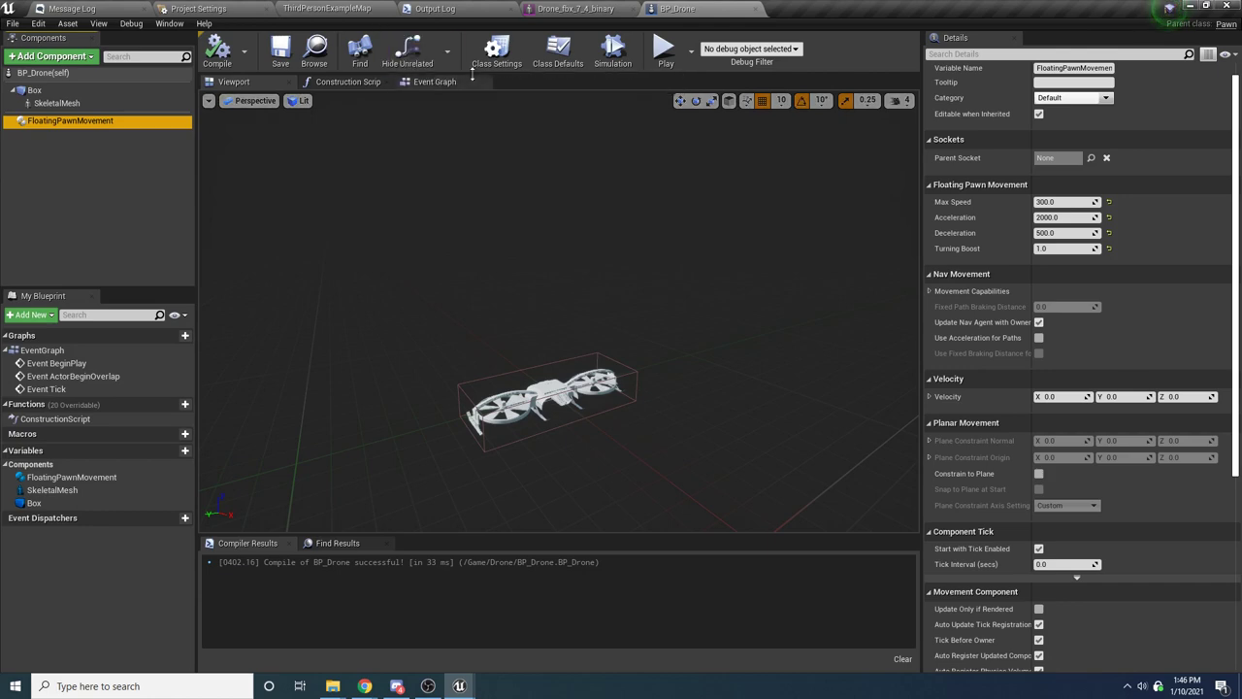
# Step: Select the ThirdPersonCharacter in the ThirdPersonExampleMap level and open its blueprint for editing
pyautogui.click(119, 6)
pyautogui.click(203, 8)
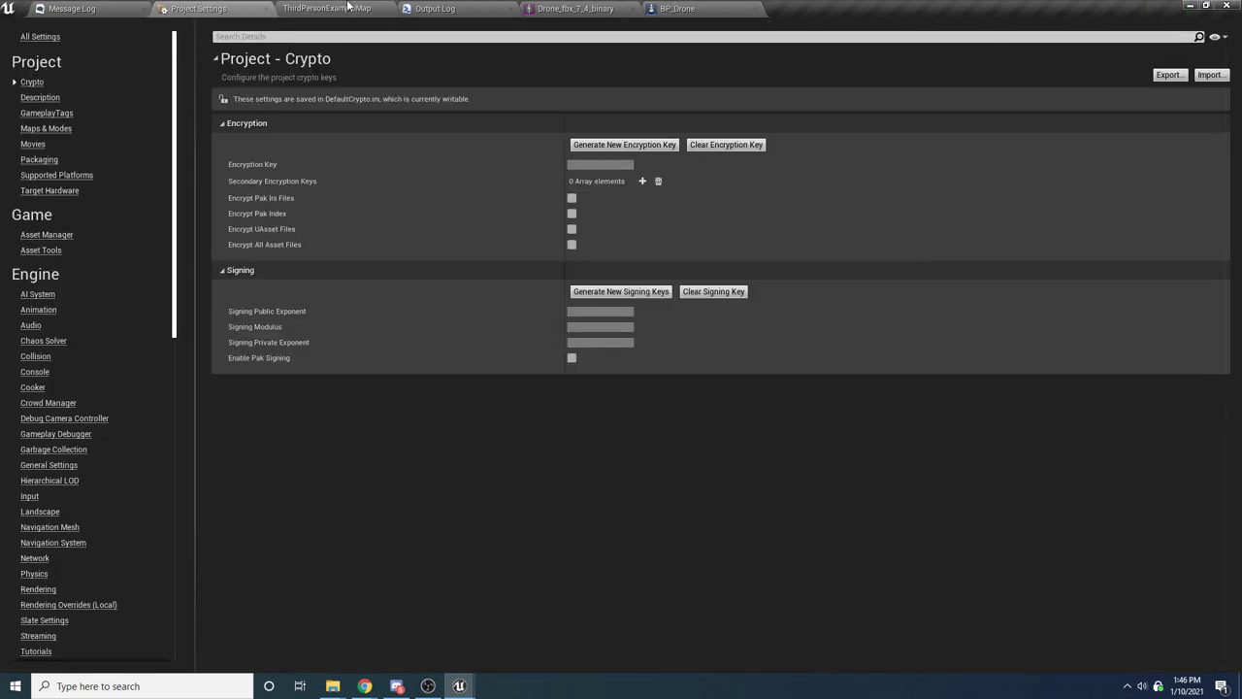
pyautogui.click(312, 5)
pyautogui.moveTo(582, 330); pyautogui.dragTo(548, 407, button='right')
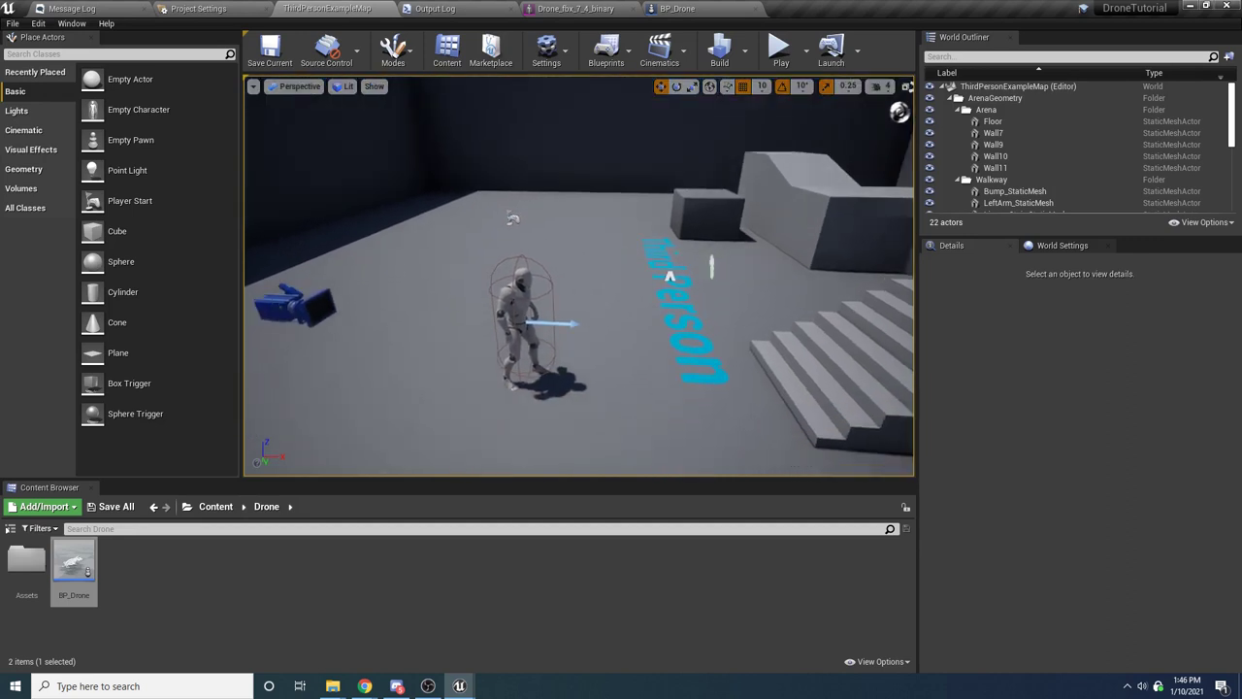
pyautogui.moveTo(587, 281); pyautogui.dragTo(475, 271, button='right')
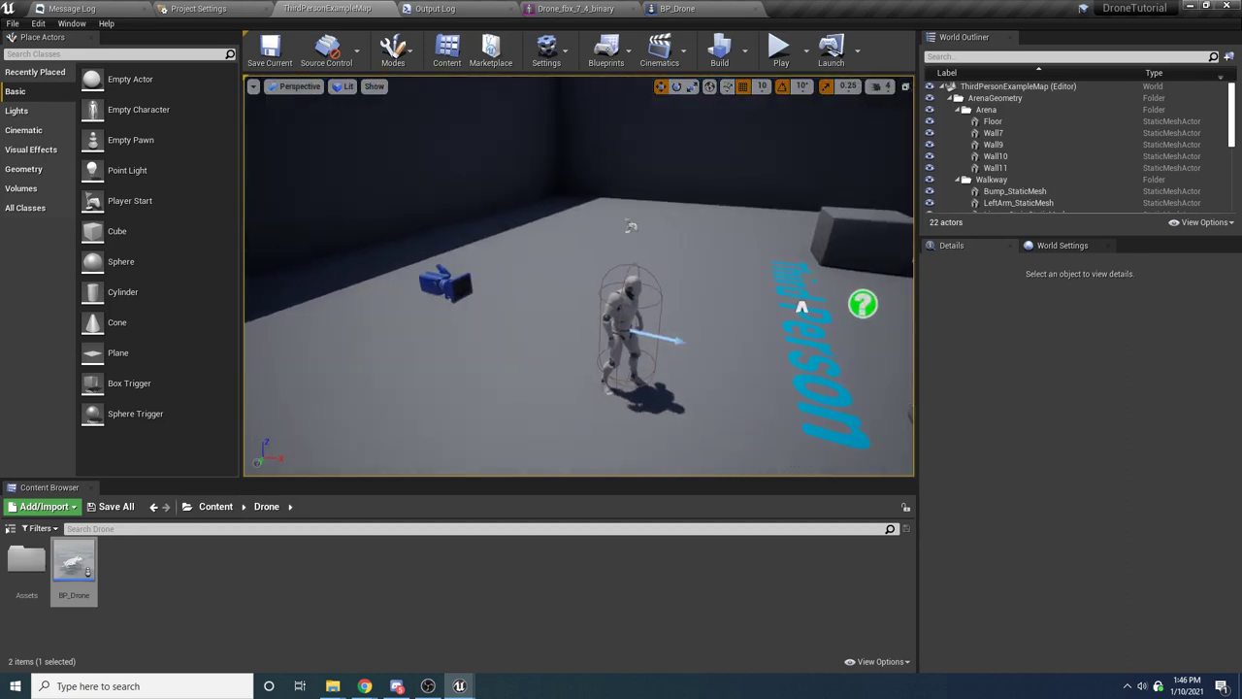
pyautogui.click(629, 320)
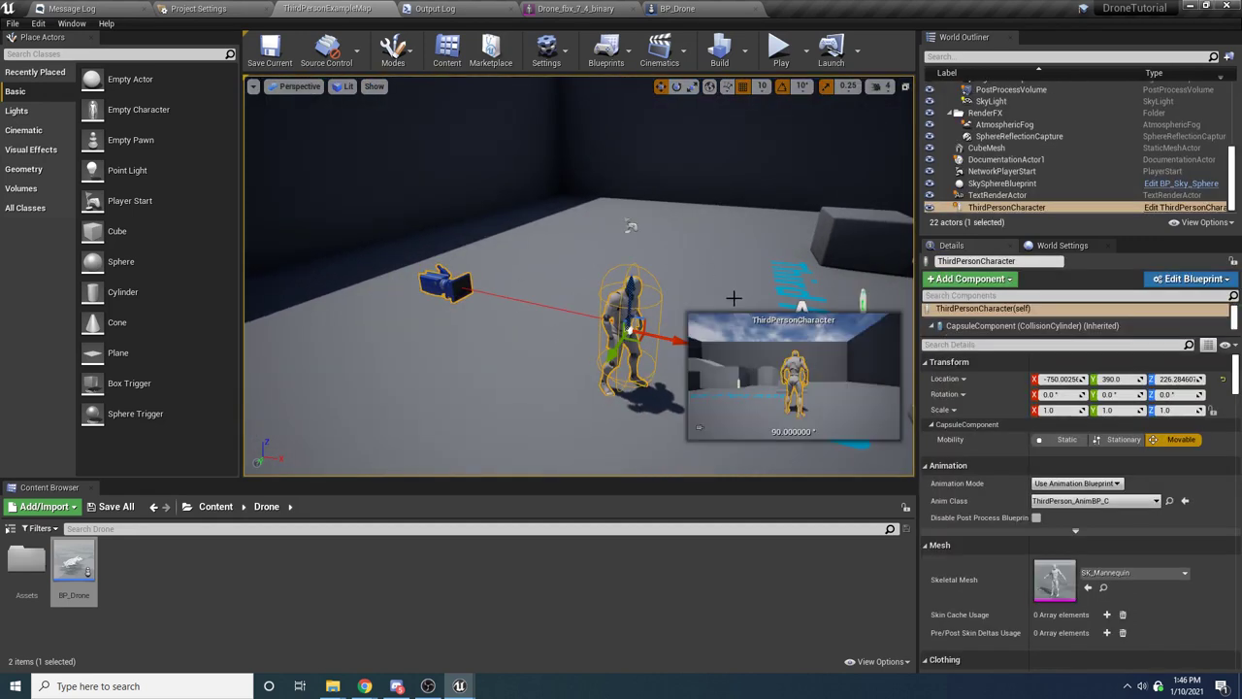
pyautogui.click(1158, 209)
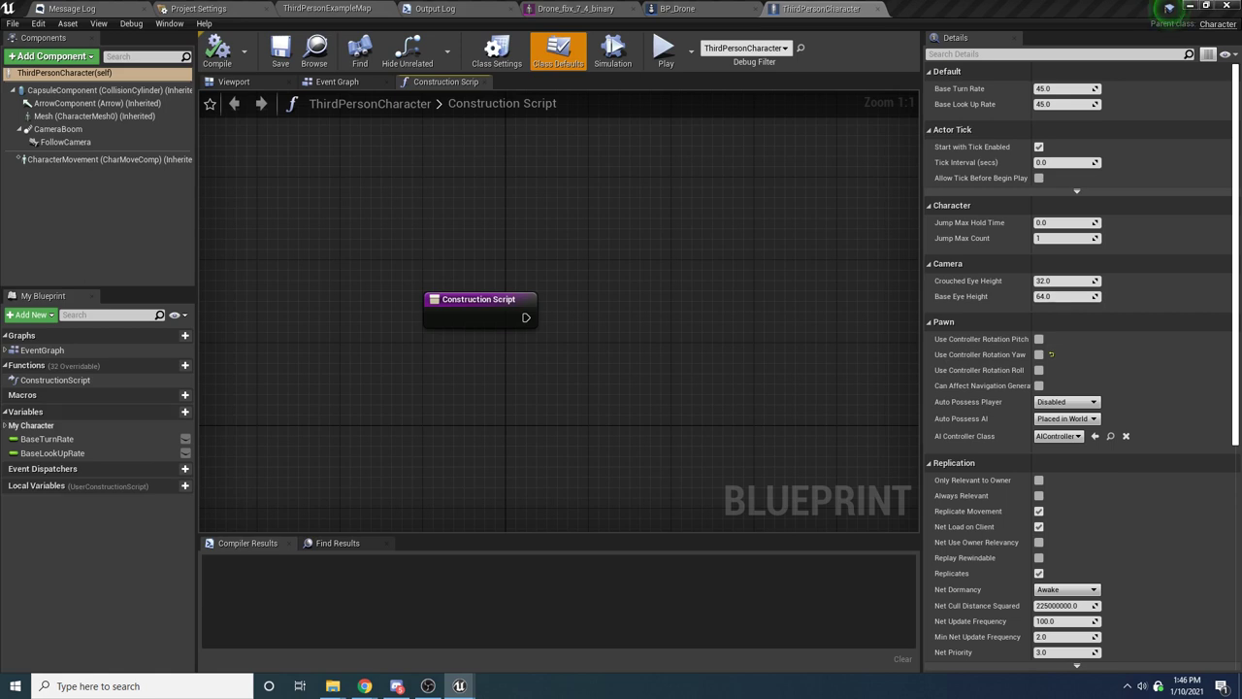
# Step: Add a variable named Drone of type BP Drone object reference to ThirdPersonCharacter and compile the blueprint
pyautogui.click(164, 413)
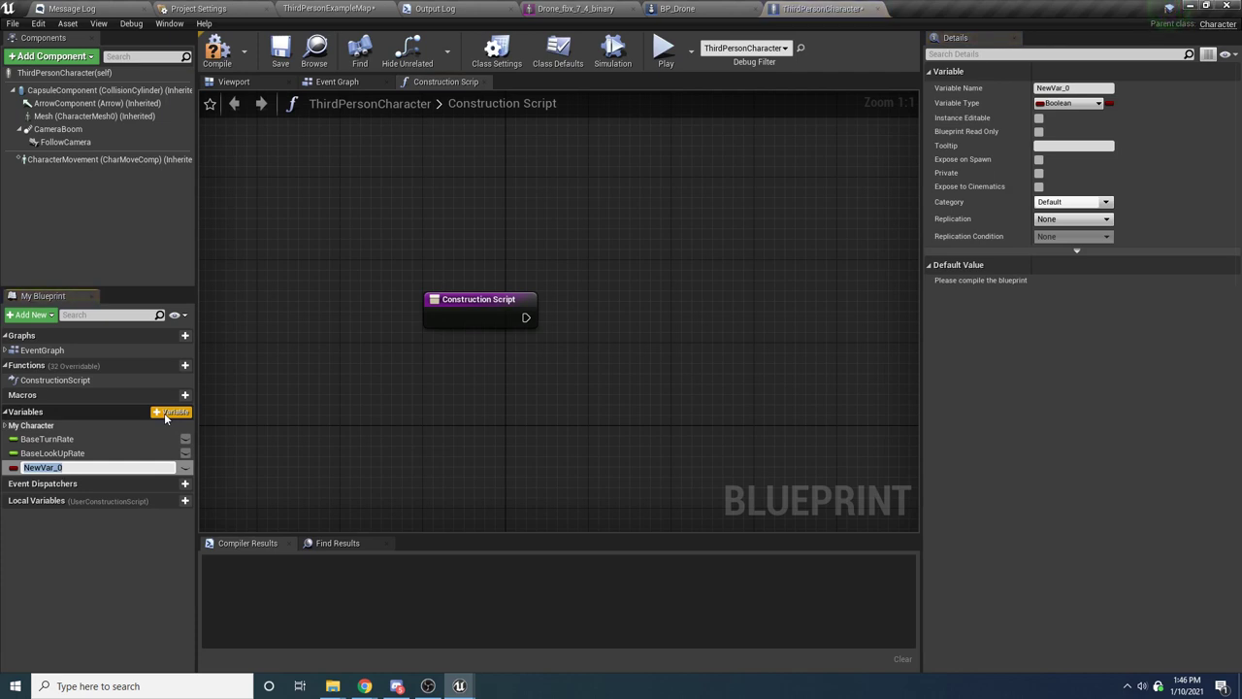
pyautogui.write('Drone')
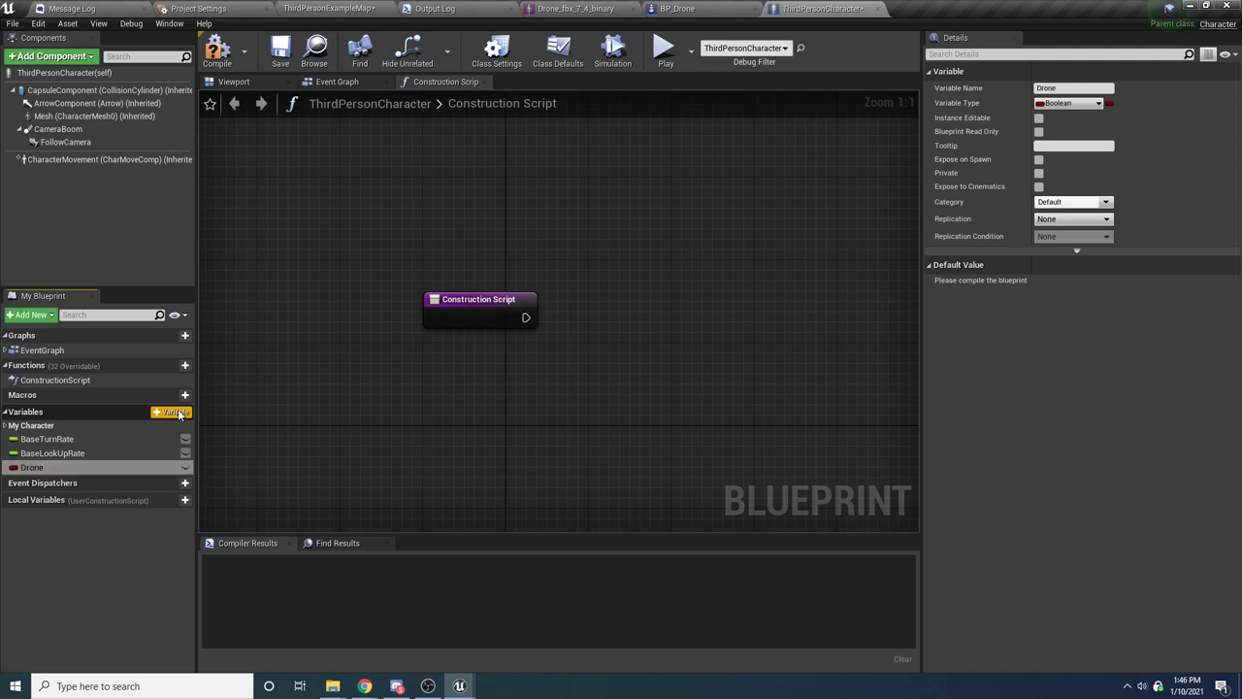
pyautogui.click(1055, 104)
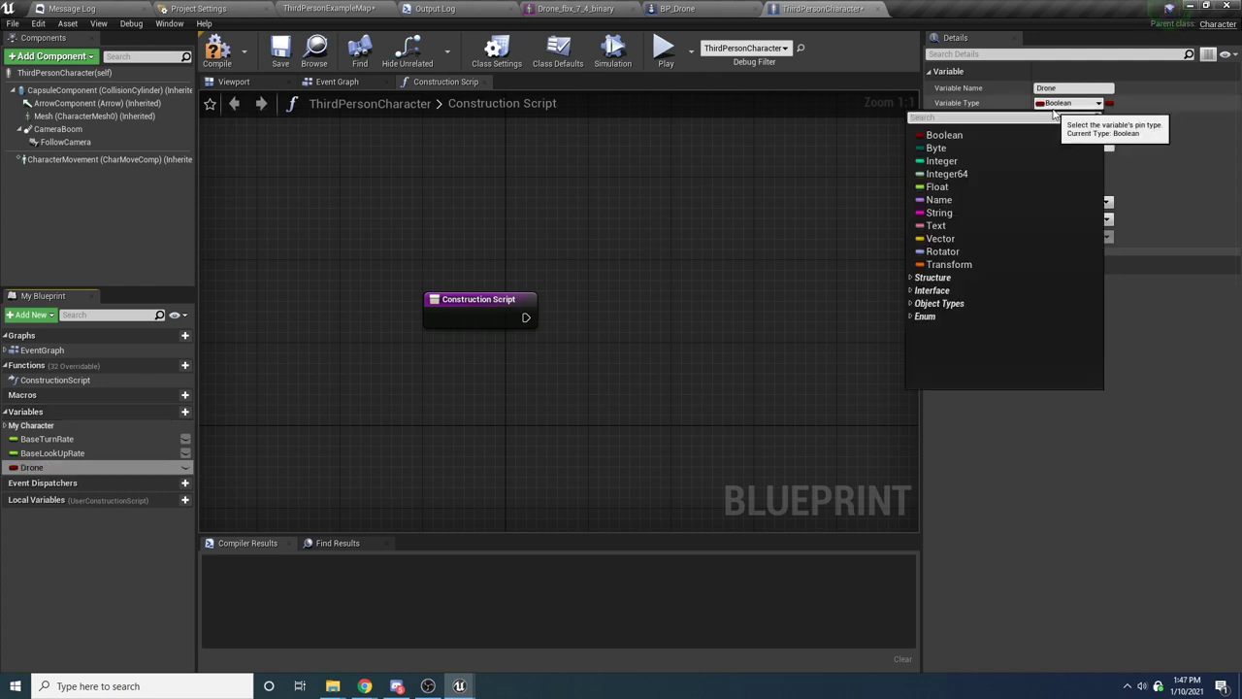
pyautogui.write('drone')
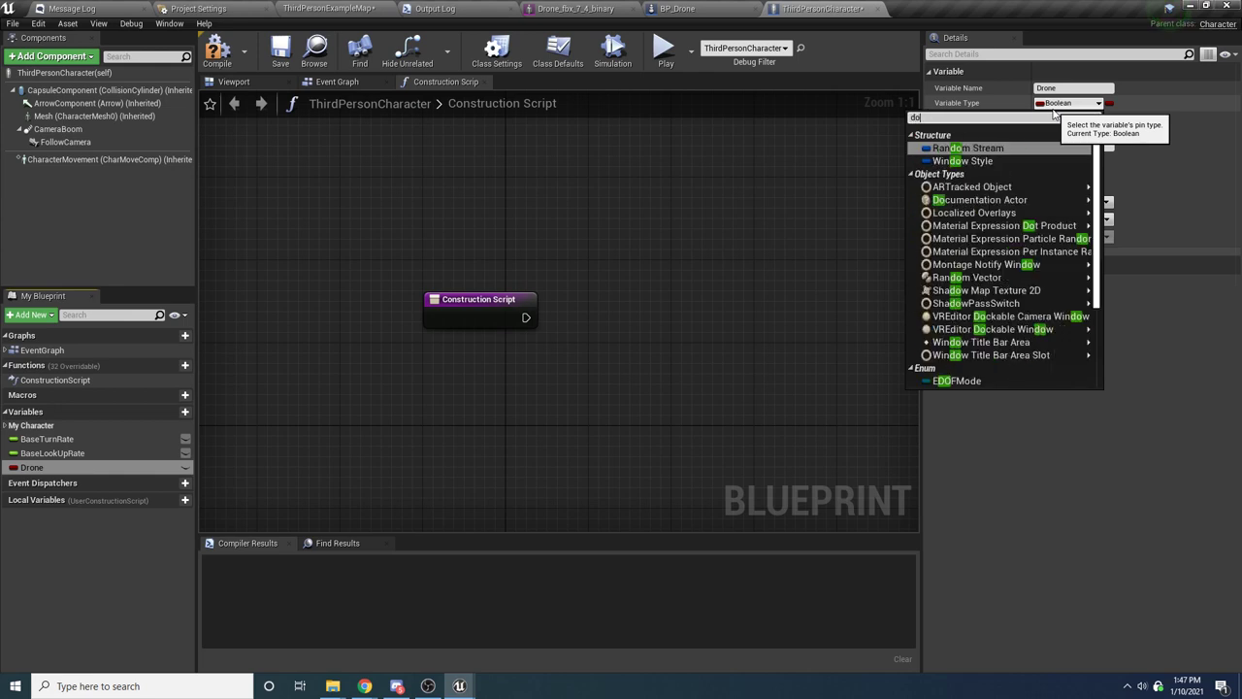
pyautogui.moveTo(1048, 146)
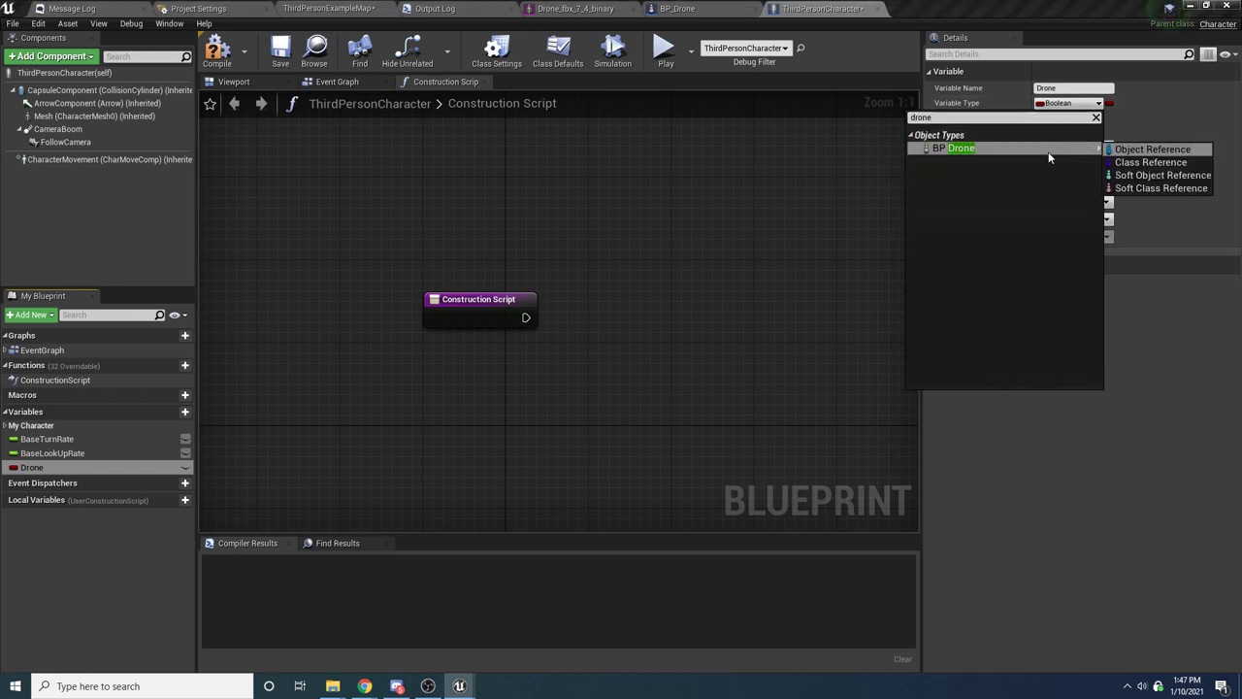
pyautogui.click(1163, 150)
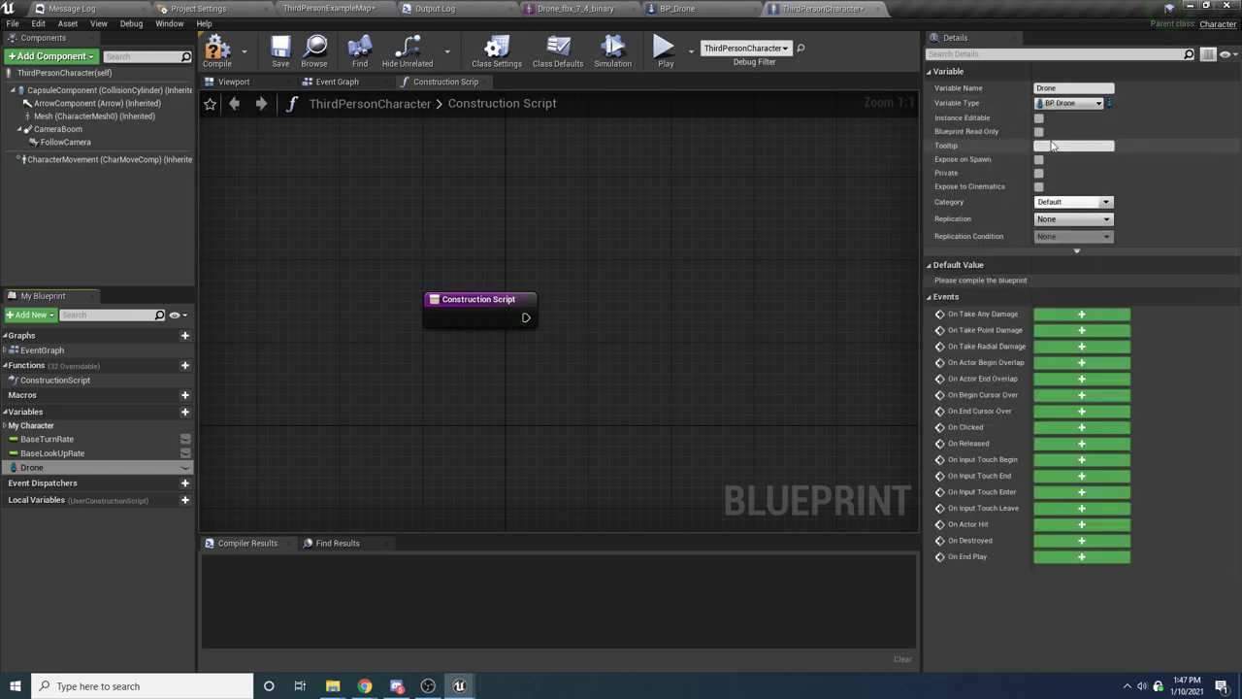
pyautogui.click(218, 50)
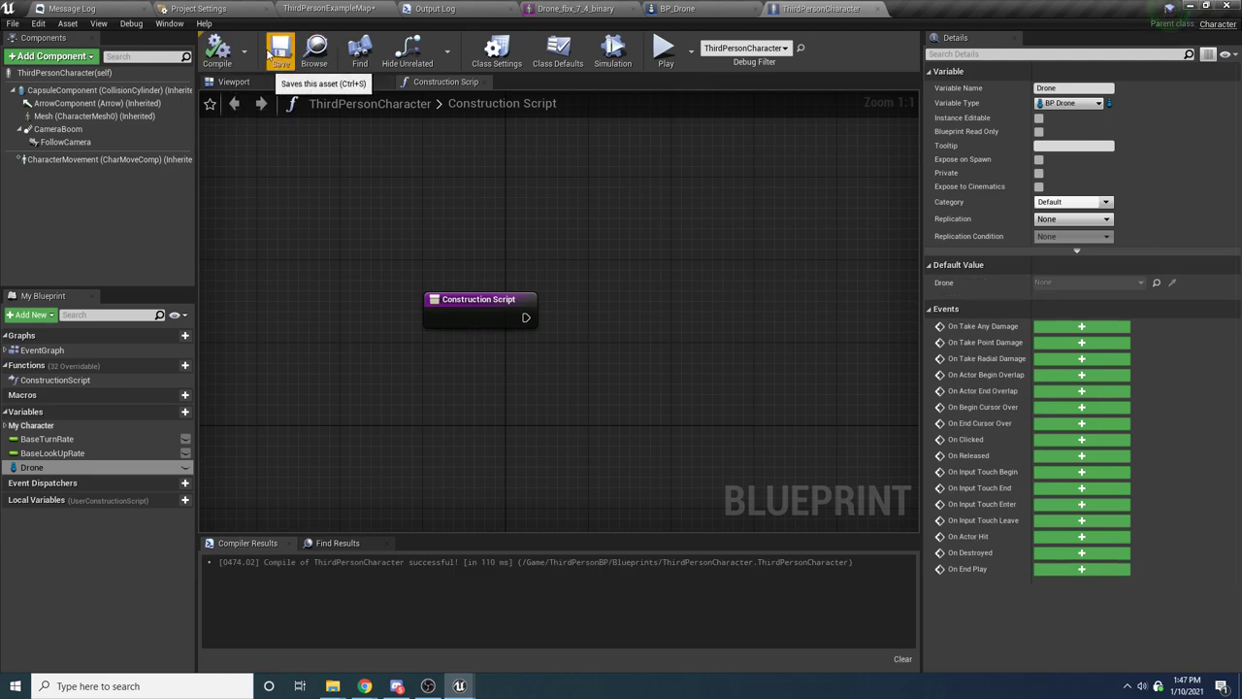
# Step: Make the Drone variable Instance Editable, Blueprint Read Only and Private, then compile and save ThirdPersonCharacter
pyautogui.click(330, 7)
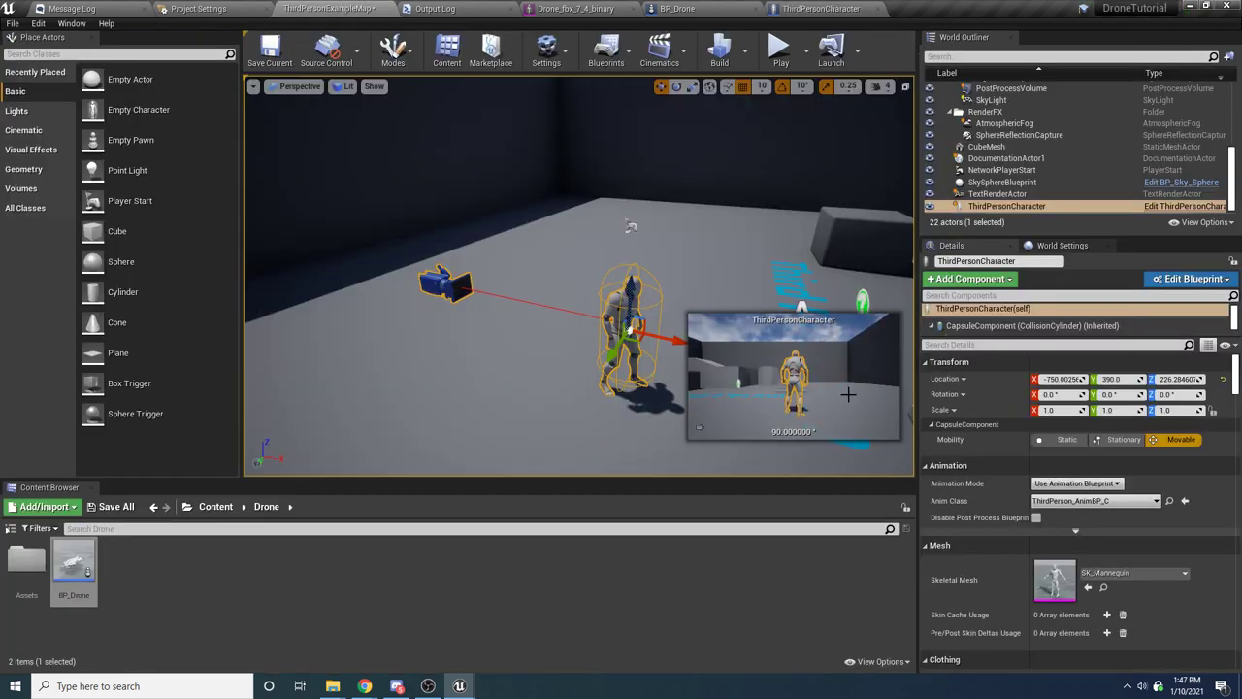
pyautogui.click(821, 9)
pyautogui.click(1038, 118)
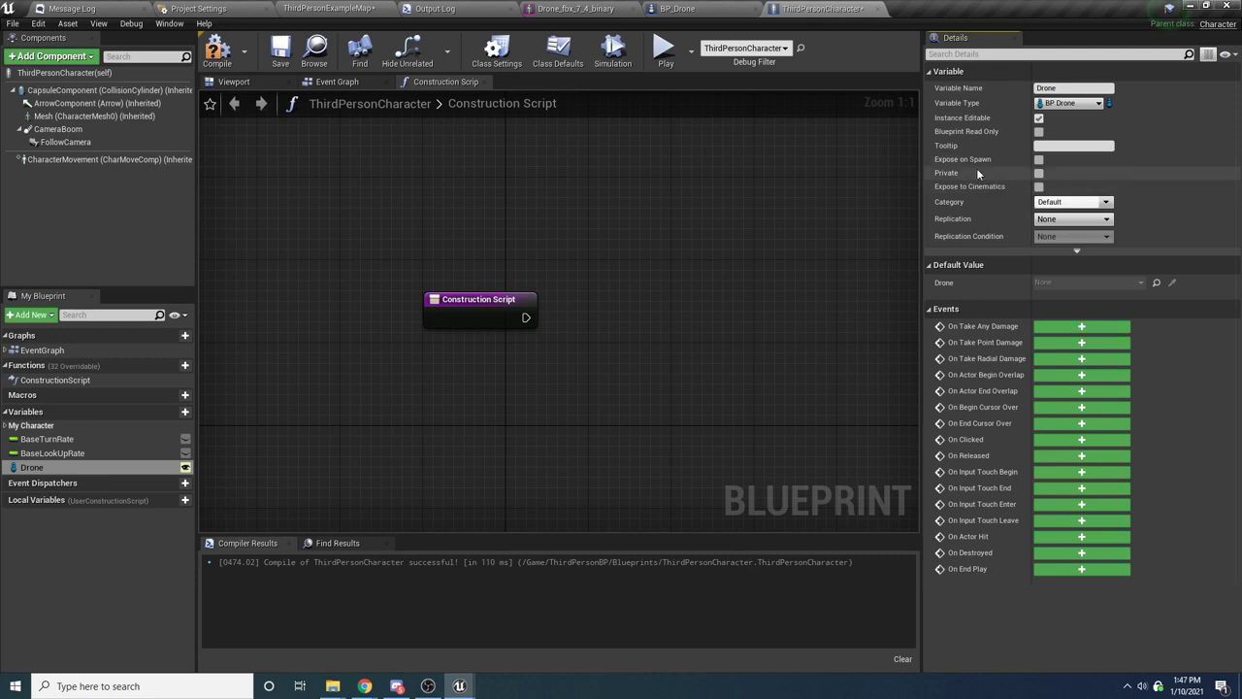
pyautogui.click(1038, 132)
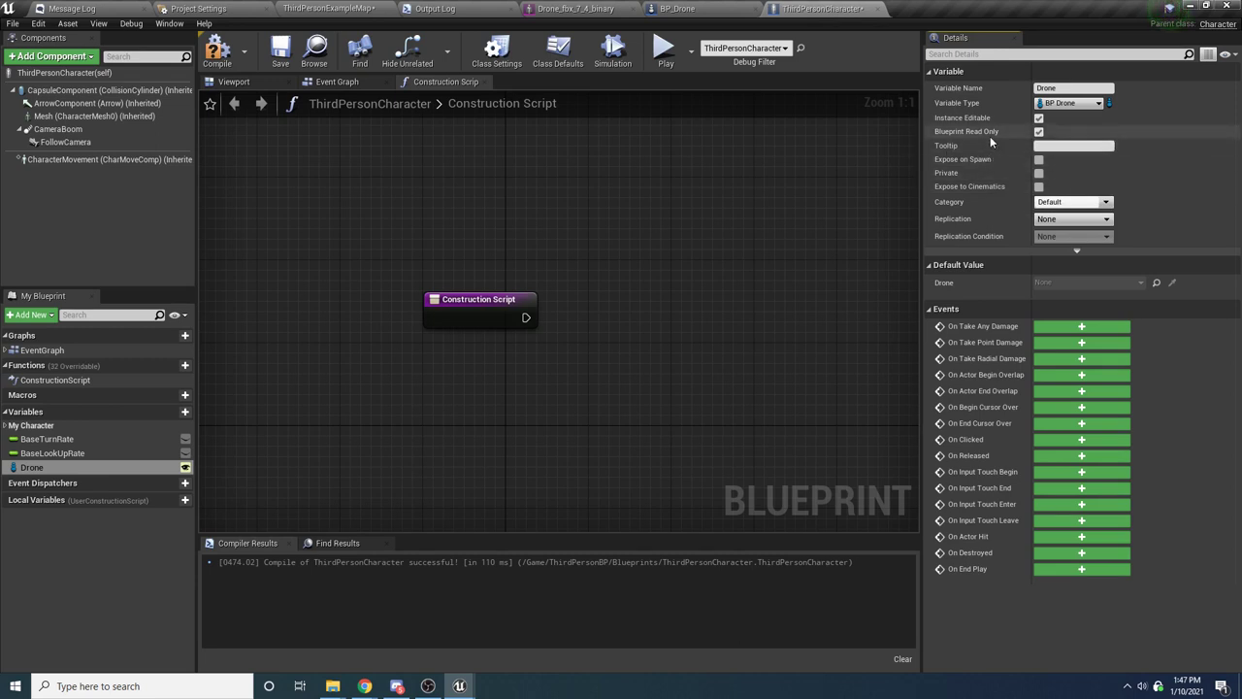
pyautogui.click(1039, 173)
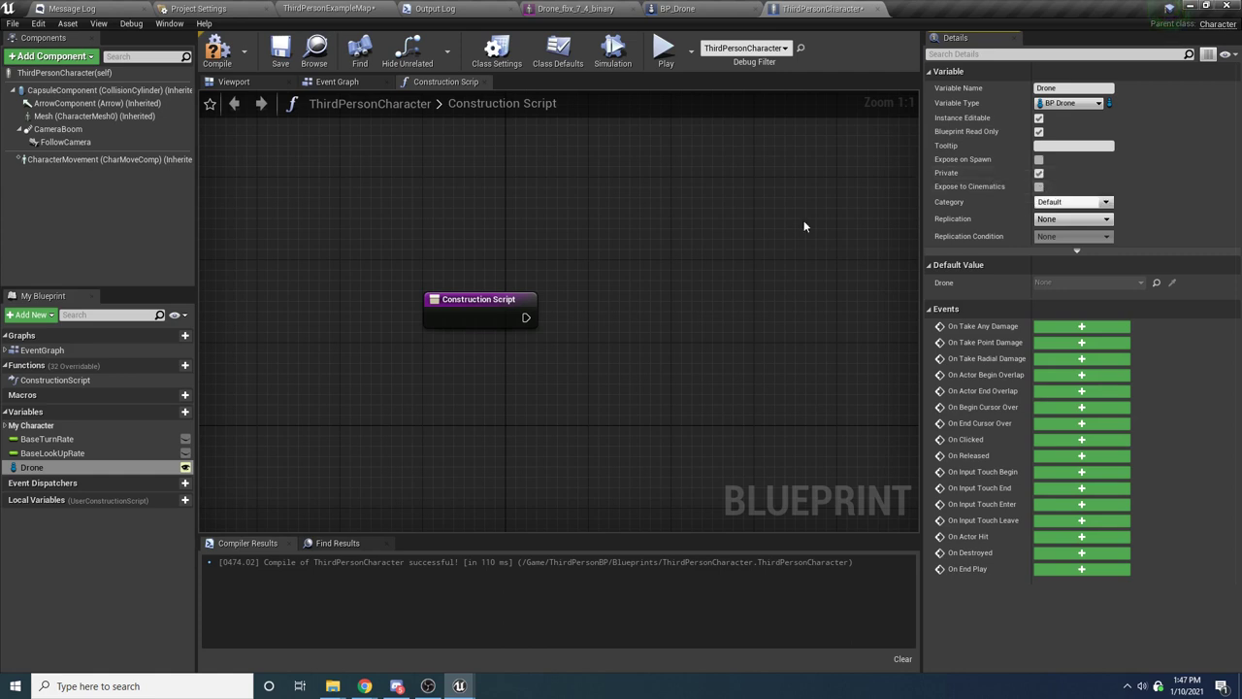
pyautogui.click(213, 53)
pyautogui.click(280, 48)
# Step: In the ThirdPersonExampleMap level, check which actors can be assigned to the ThirdPersonCharacter's Drone property
pyautogui.click(210, 7)
pyautogui.click(435, 8)
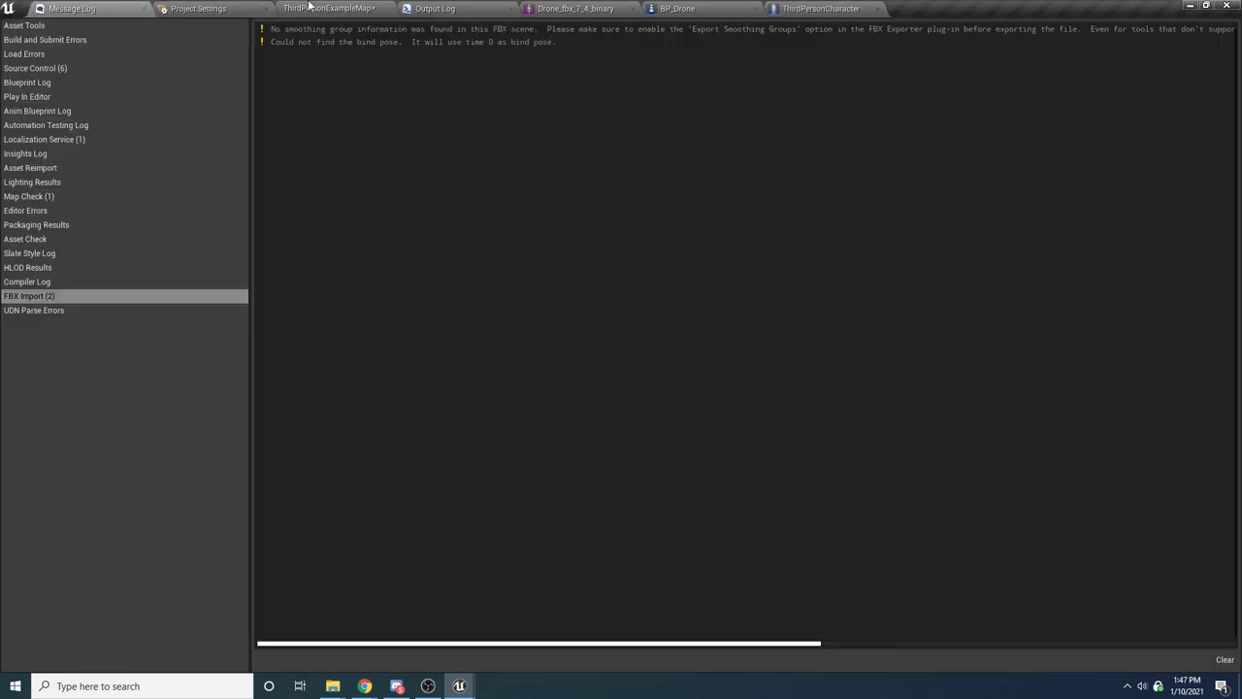
pyautogui.click(311, 7)
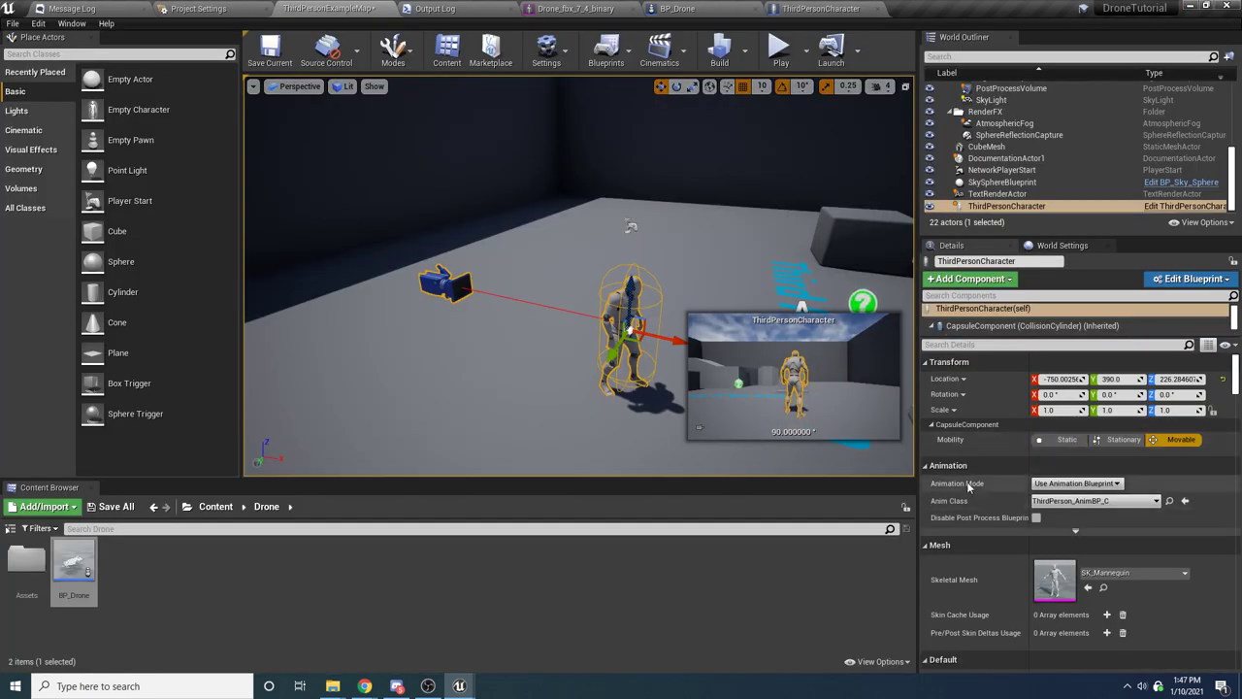
pyautogui.scroll(-3, 990, 481)
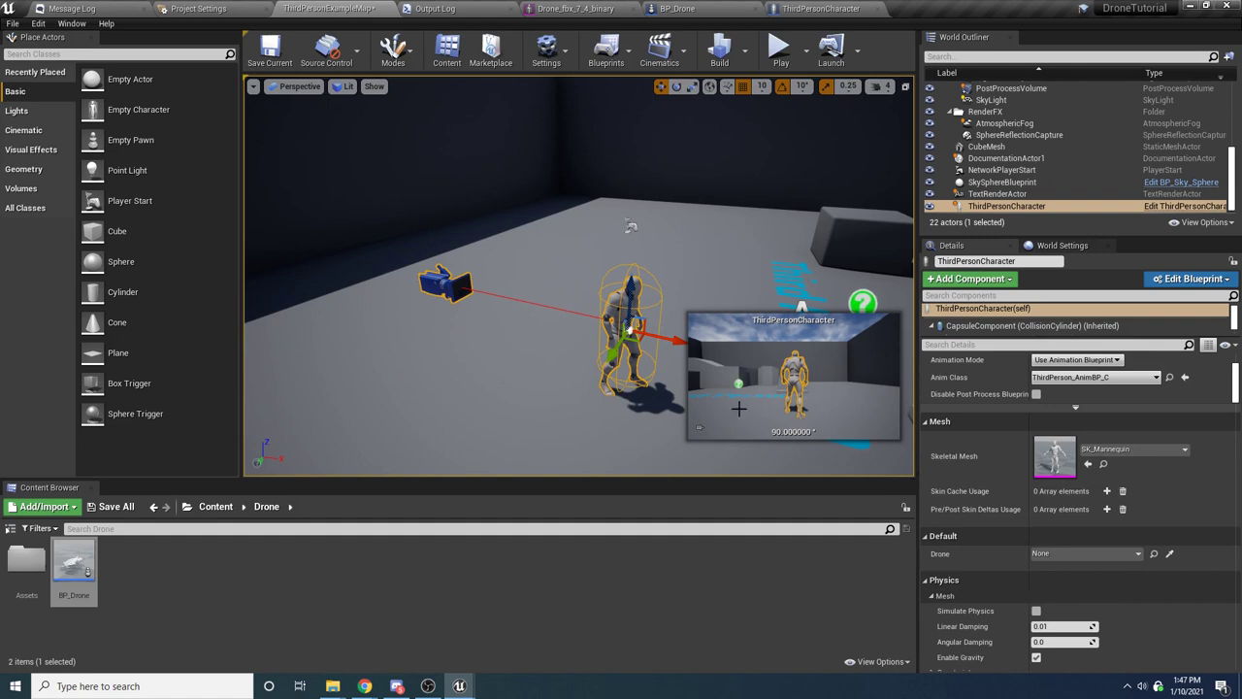
pyautogui.moveTo(577, 334); pyautogui.dragTo(456, 326, button='right')
pyautogui.moveTo(646, 371); pyautogui.dragTo(572, 330, button='right')
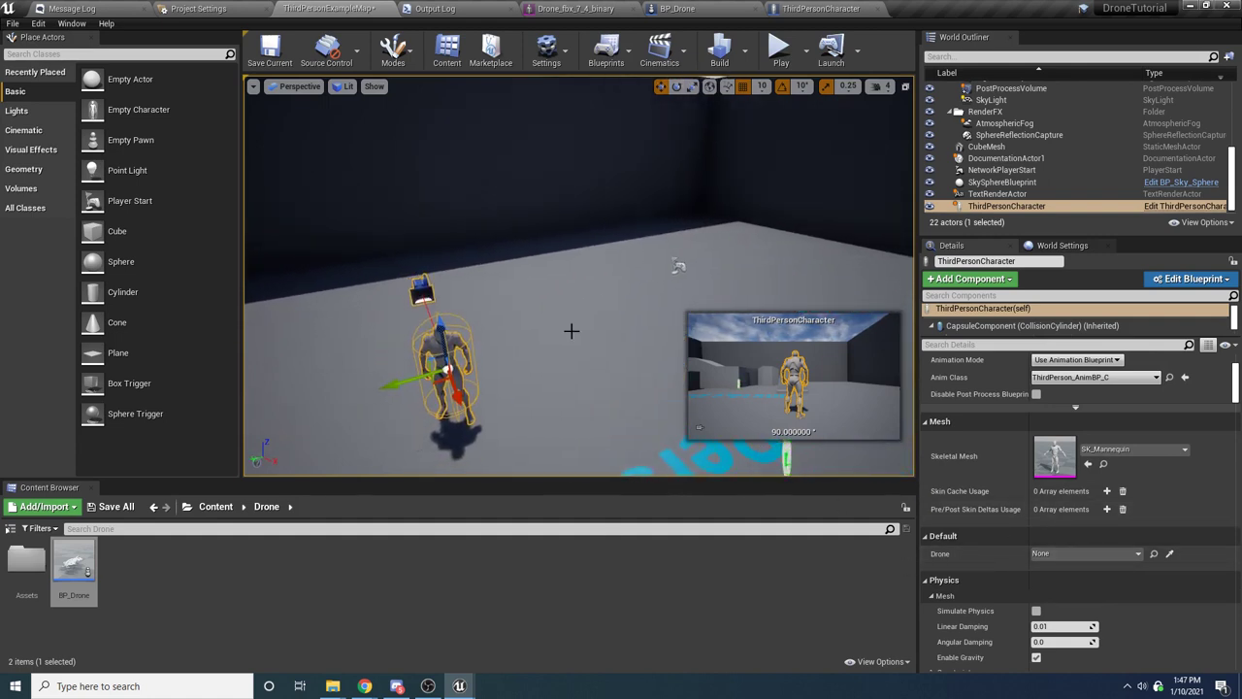
pyautogui.click(1084, 553)
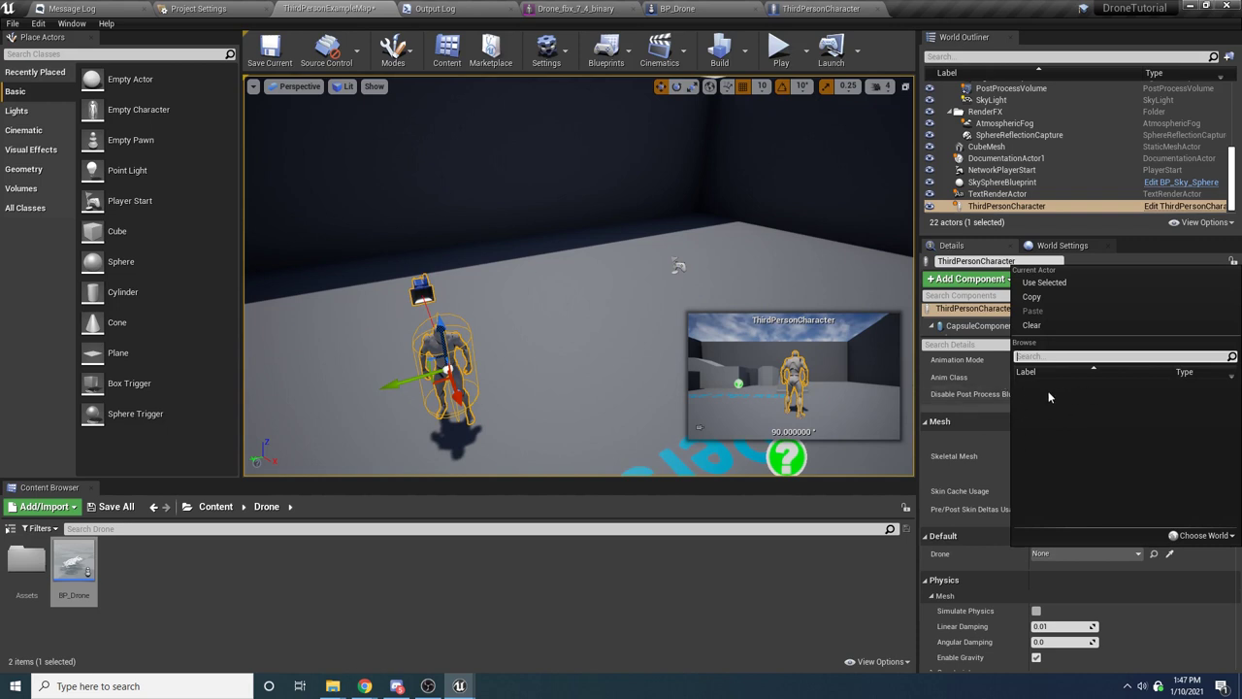
# Step: Place a BP_Drone actor on the level floor near the network player start
pyautogui.moveTo(607, 340); pyautogui.dragTo(529, 345, button='right')
pyautogui.moveTo(72, 565); pyautogui.dragTo(532, 345)
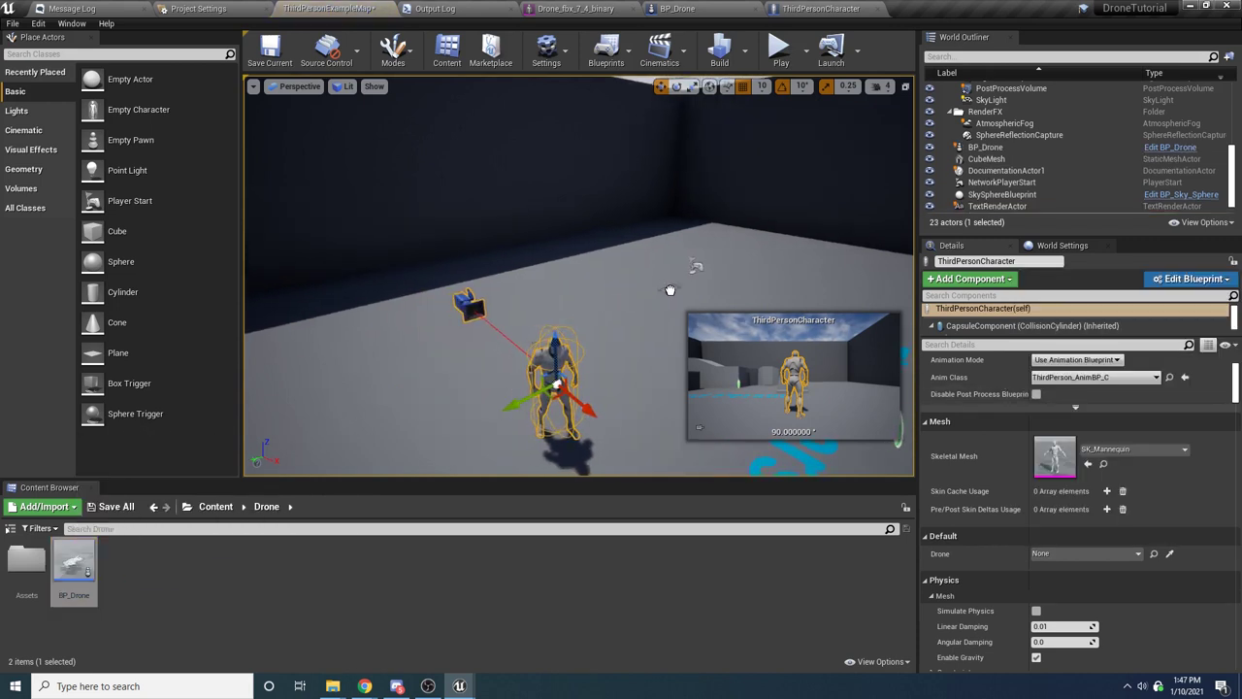
pyautogui.click(671, 290)
pyautogui.moveTo(517, 385); pyautogui.dragTo(476, 345, button='right')
# Step: Assign the placed BP_Drone actor to the ThirdPersonCharacter's Drone property
pyautogui.click(466, 390)
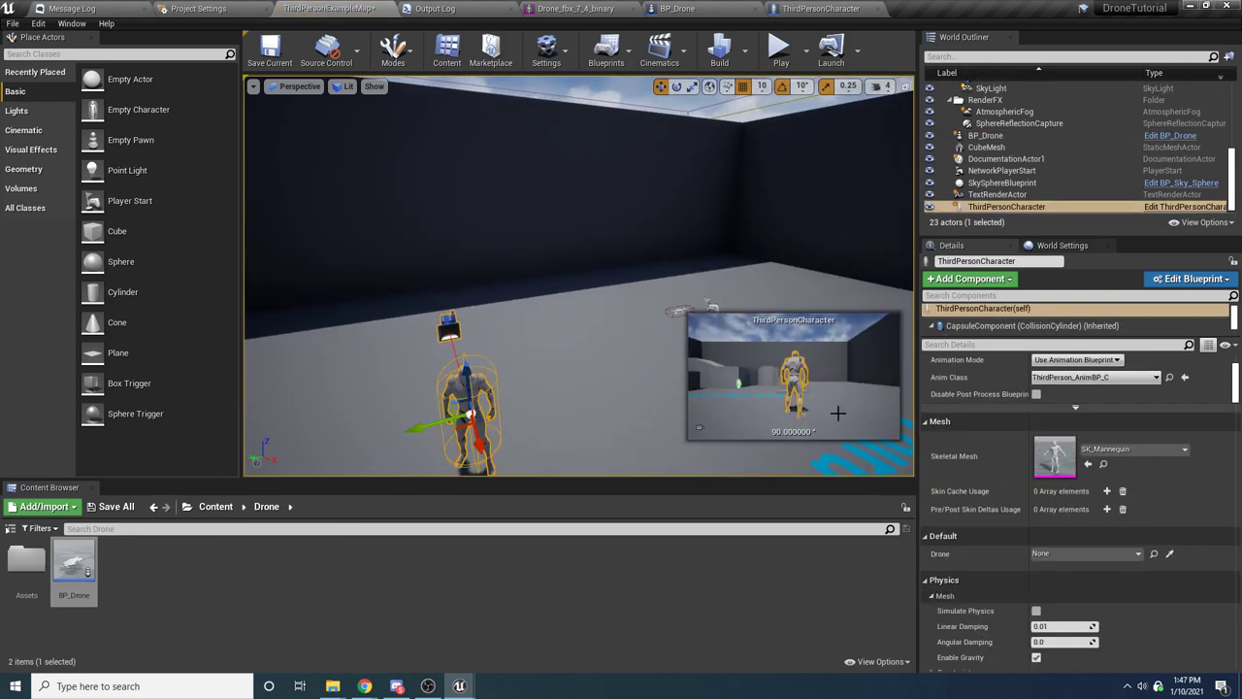
pyautogui.click(1085, 553)
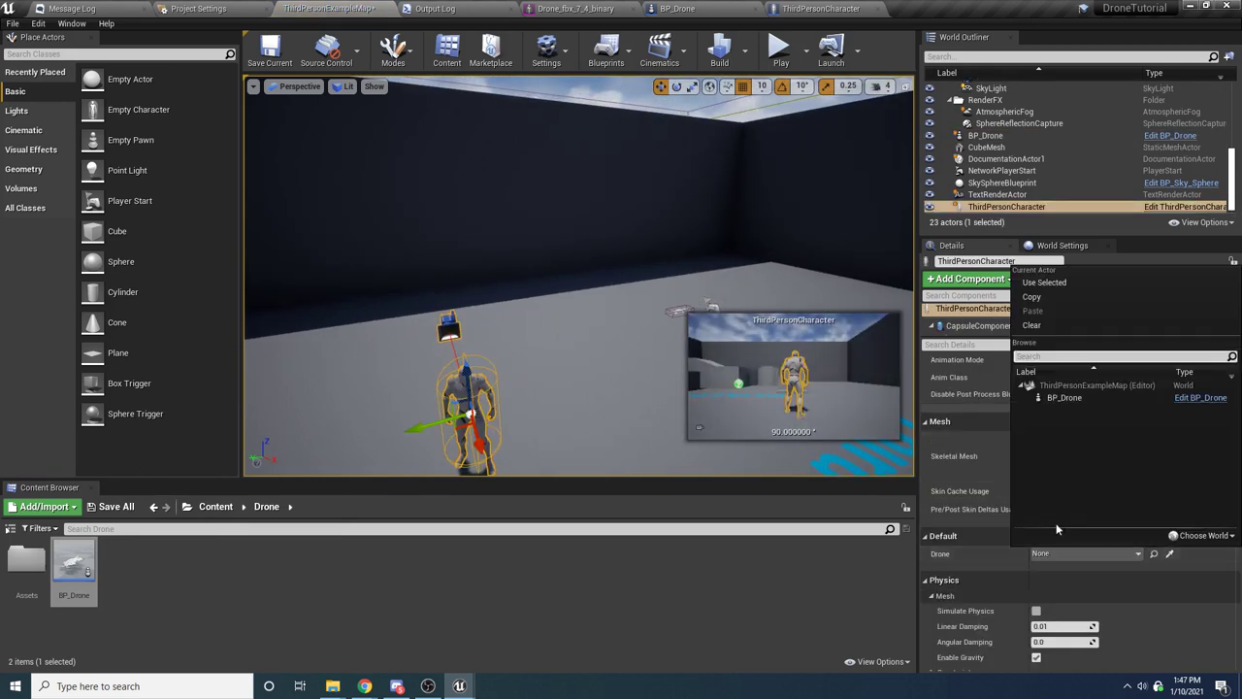
pyautogui.click(1083, 399)
pyautogui.moveTo(490, 327); pyautogui.dragTo(466, 395, button='right')
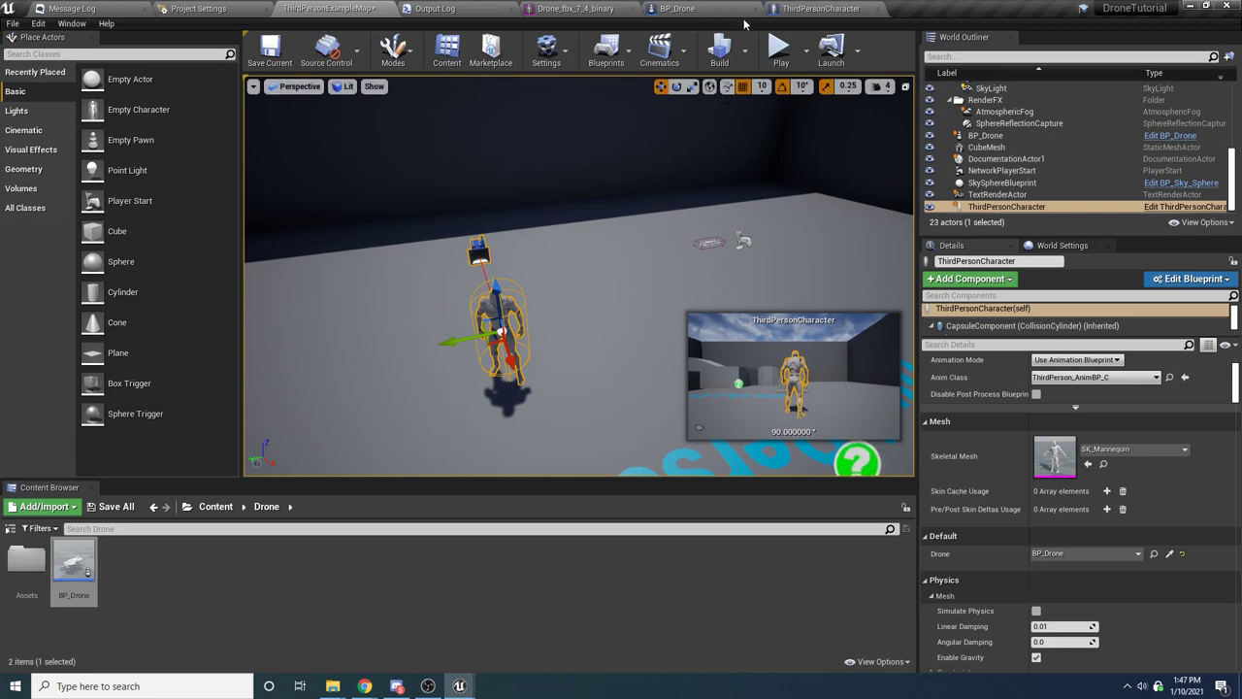
# Step: Open the engine's Input settings page in Project Settings
pyautogui.click(820, 7)
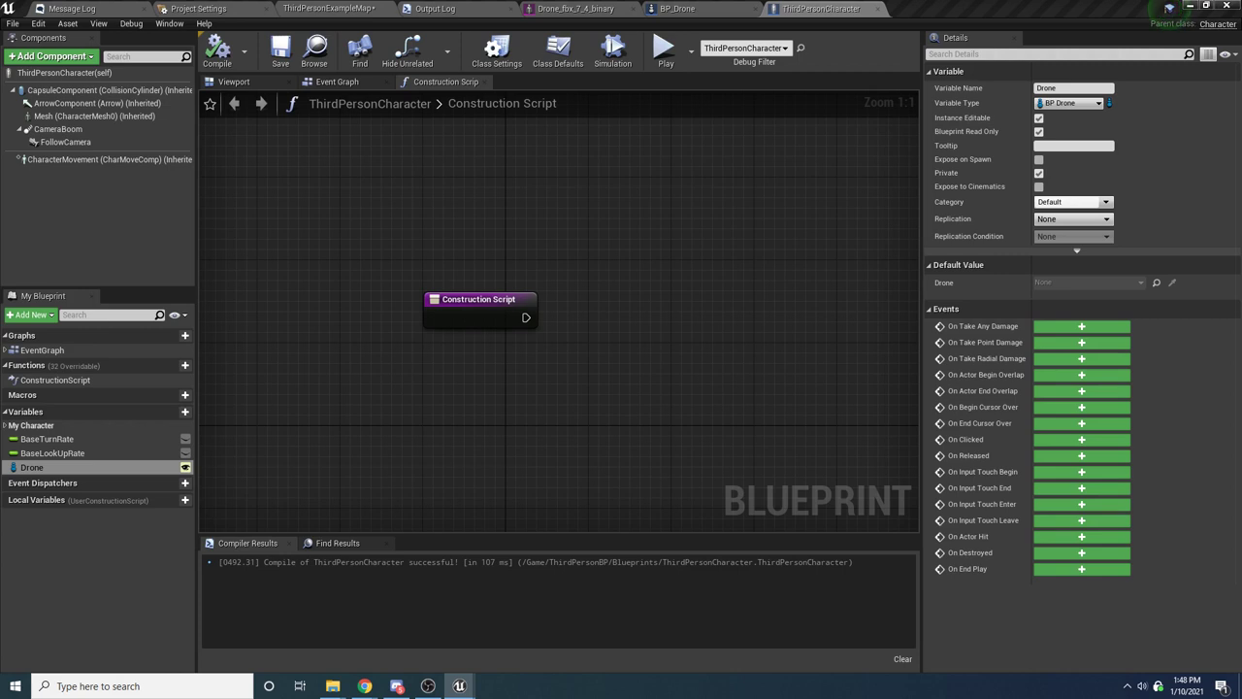
pyautogui.click(37, 24)
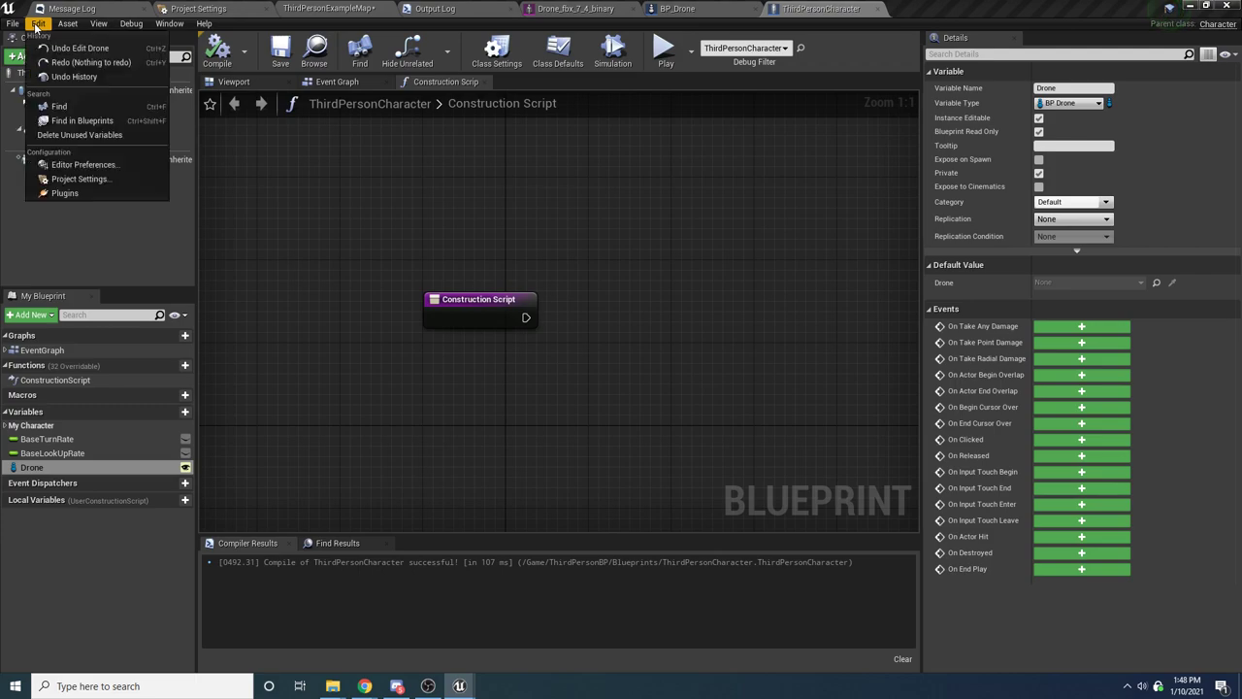
pyautogui.click(68, 185)
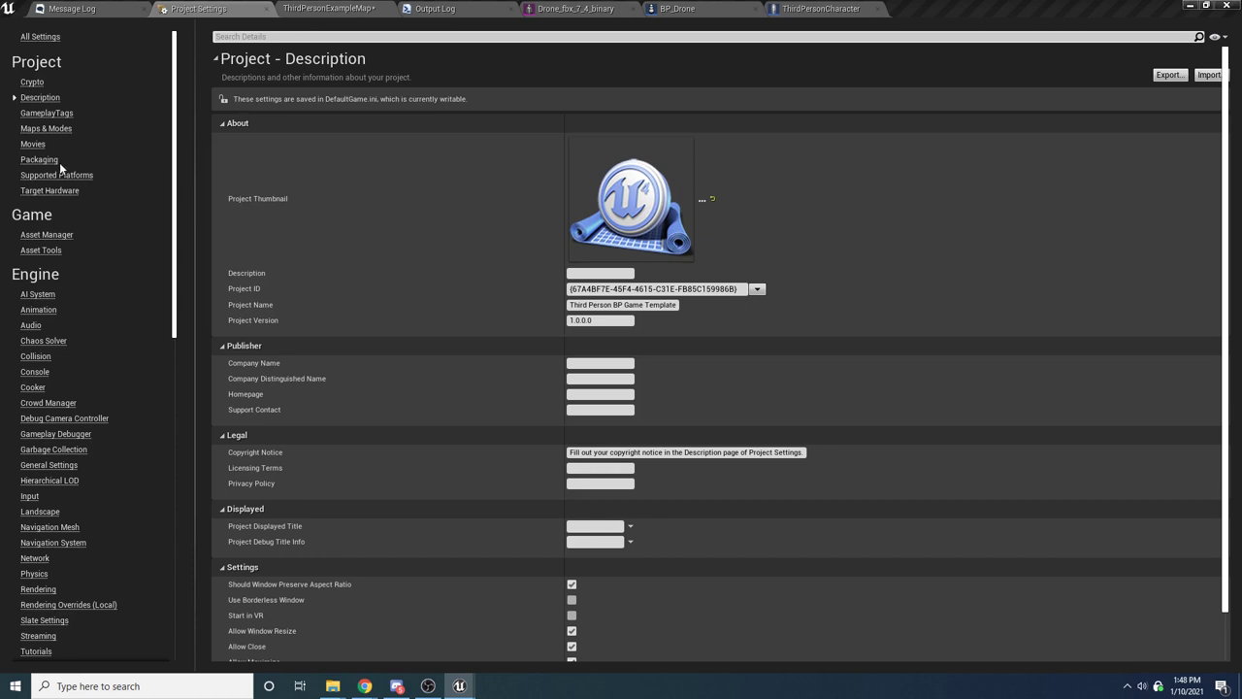
pyautogui.click(30, 497)
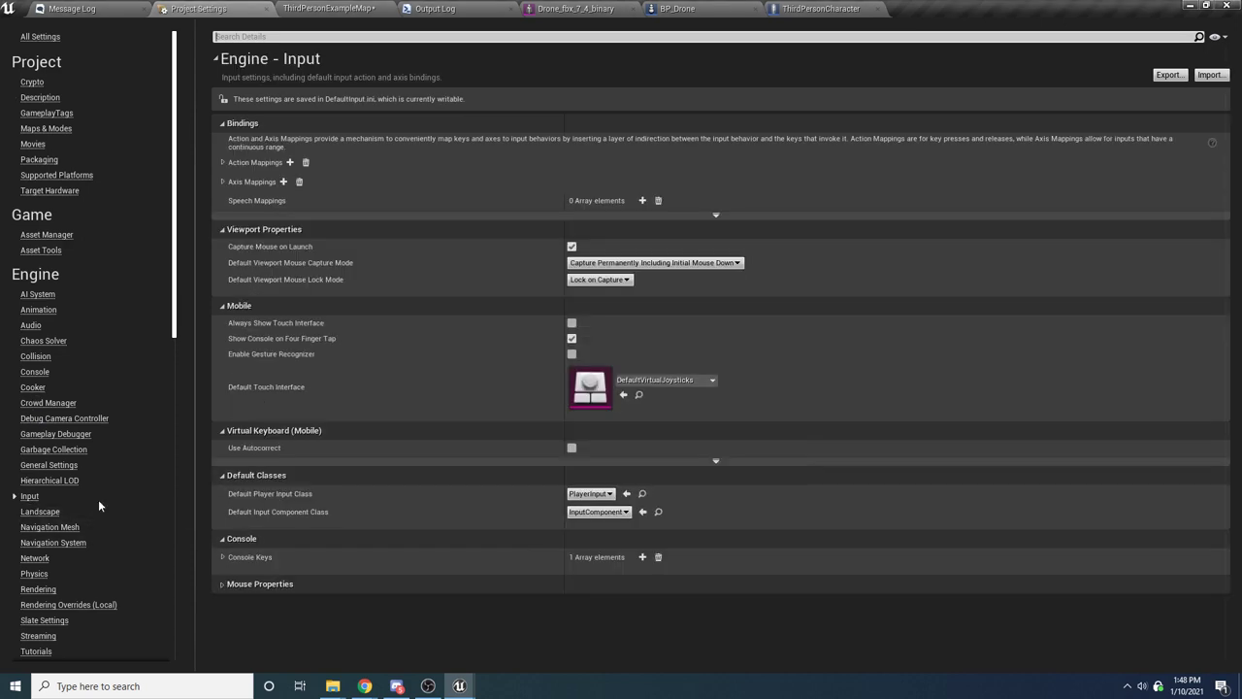
# Step: Add an action mapping named ToggleDrone and bind it to the F key
pyautogui.click(223, 162)
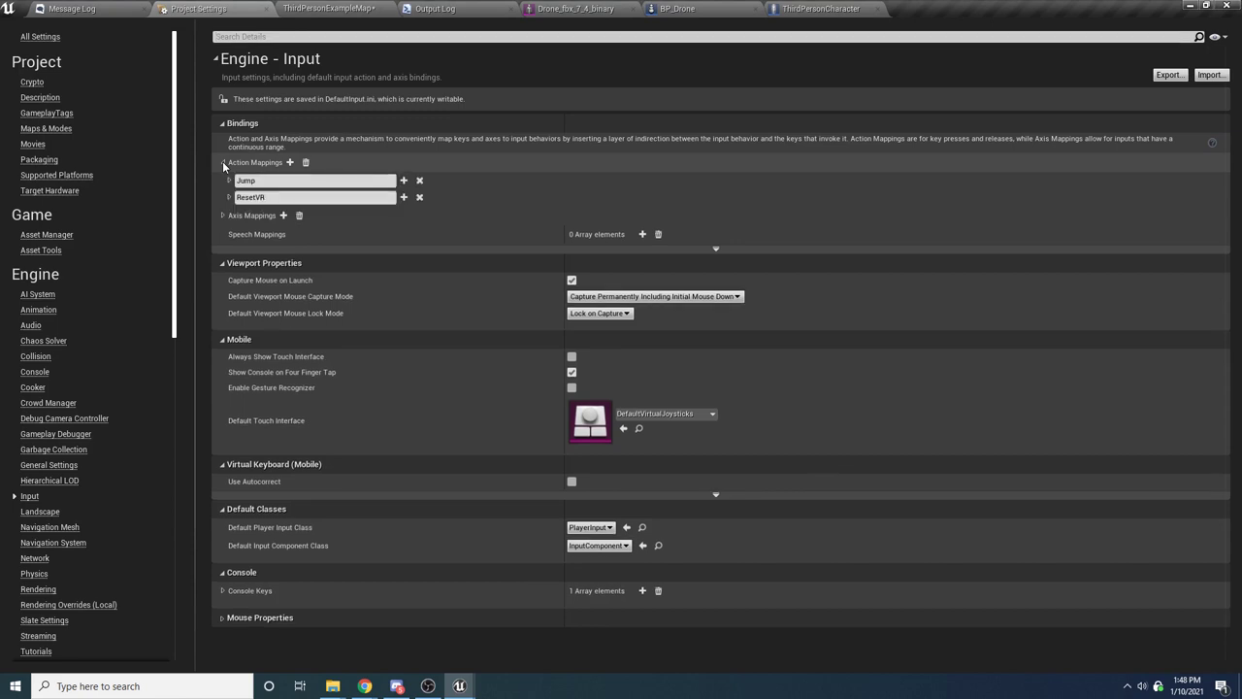
pyautogui.click(290, 162)
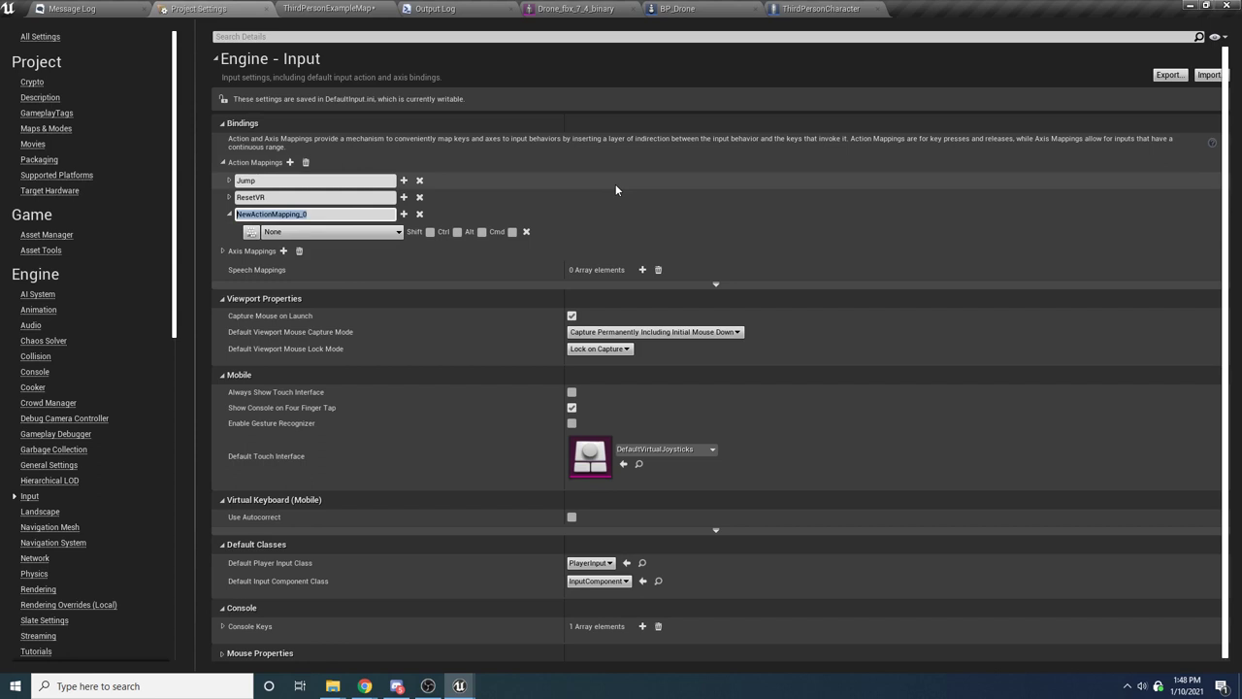
pyautogui.write('ToggleDrone')
pyautogui.press('Return')
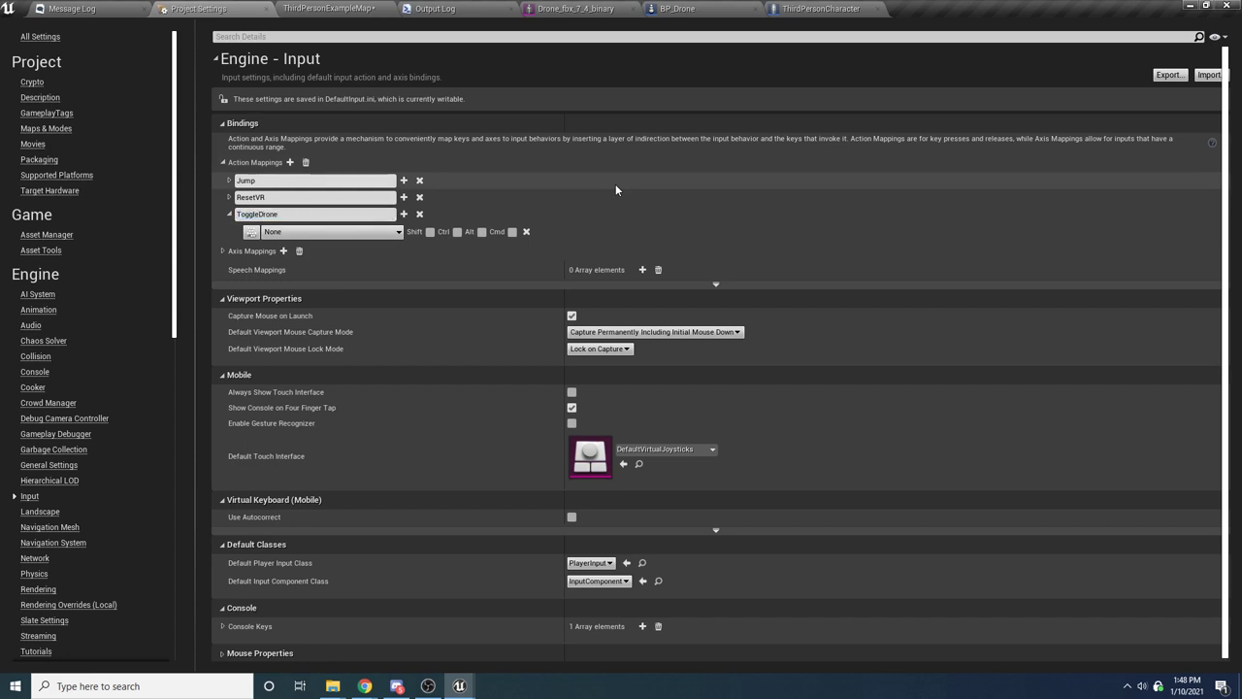
pyautogui.click(250, 232)
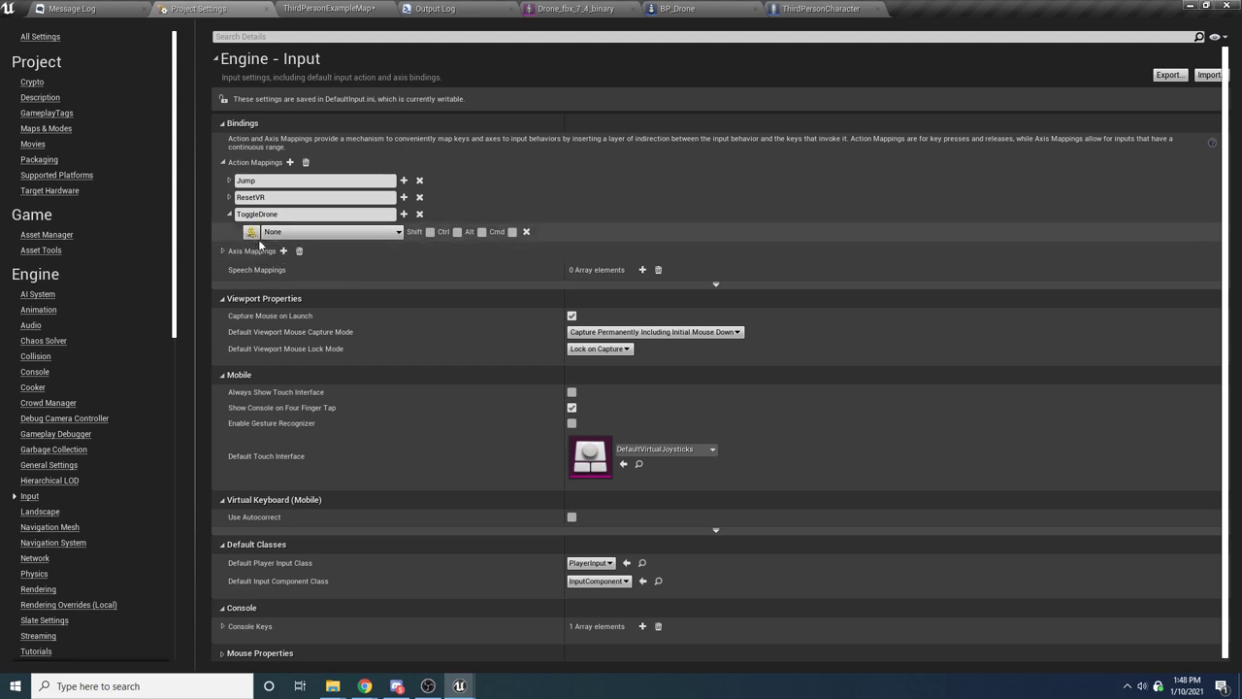
pyautogui.press('f')
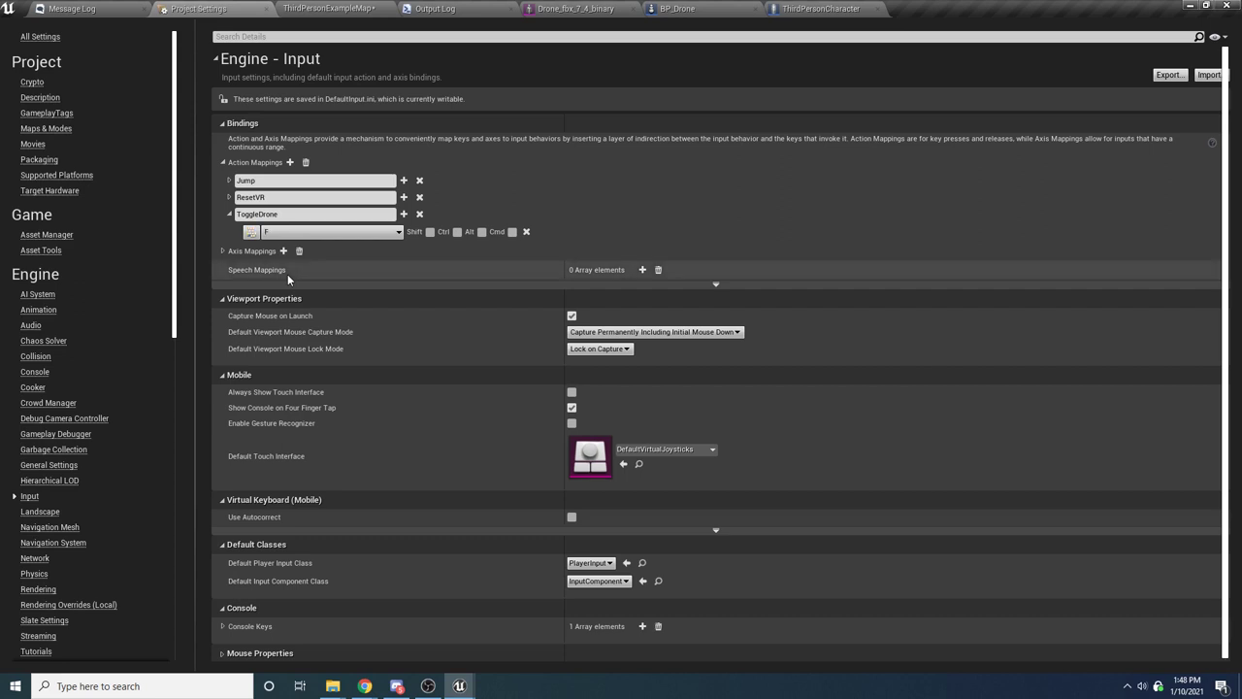
pyautogui.click(331, 233)
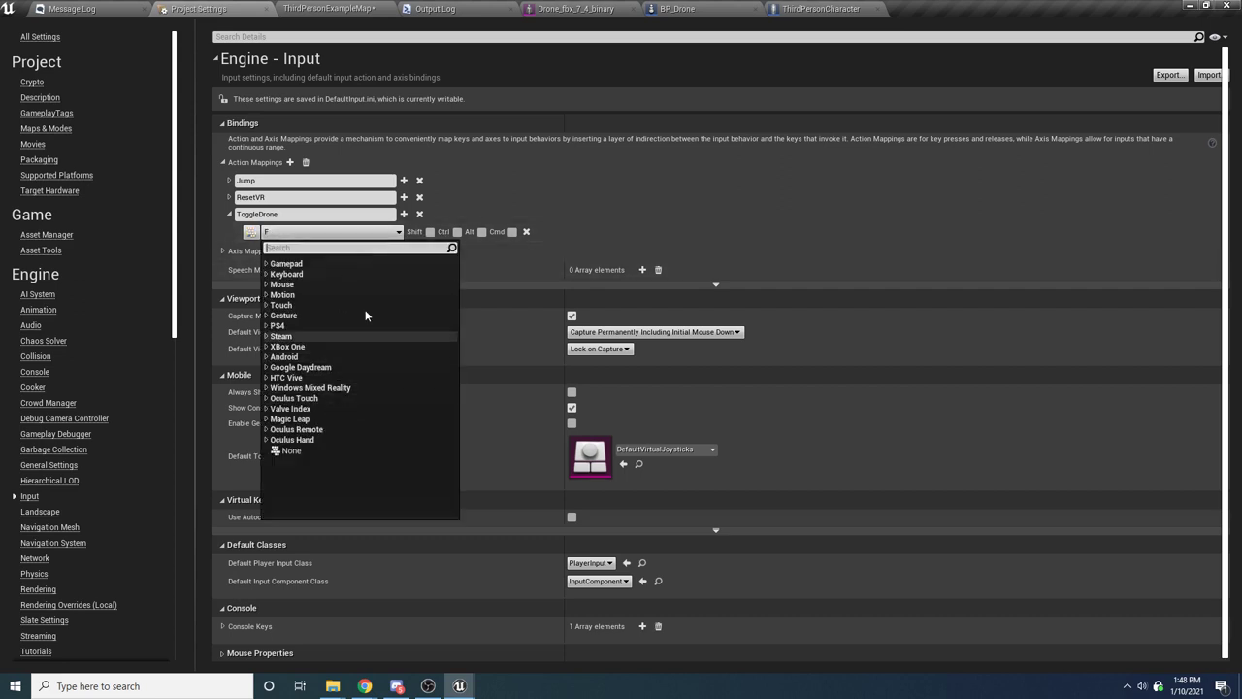
pyautogui.click(589, 128)
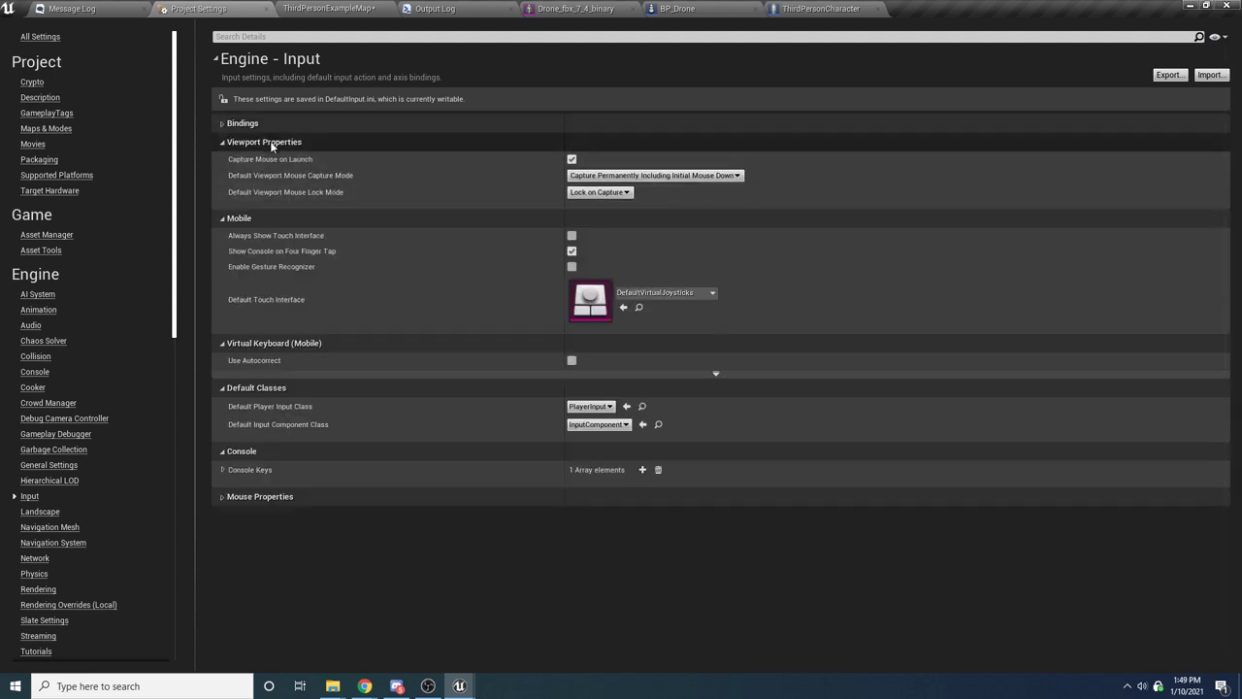
pyautogui.click(229, 124)
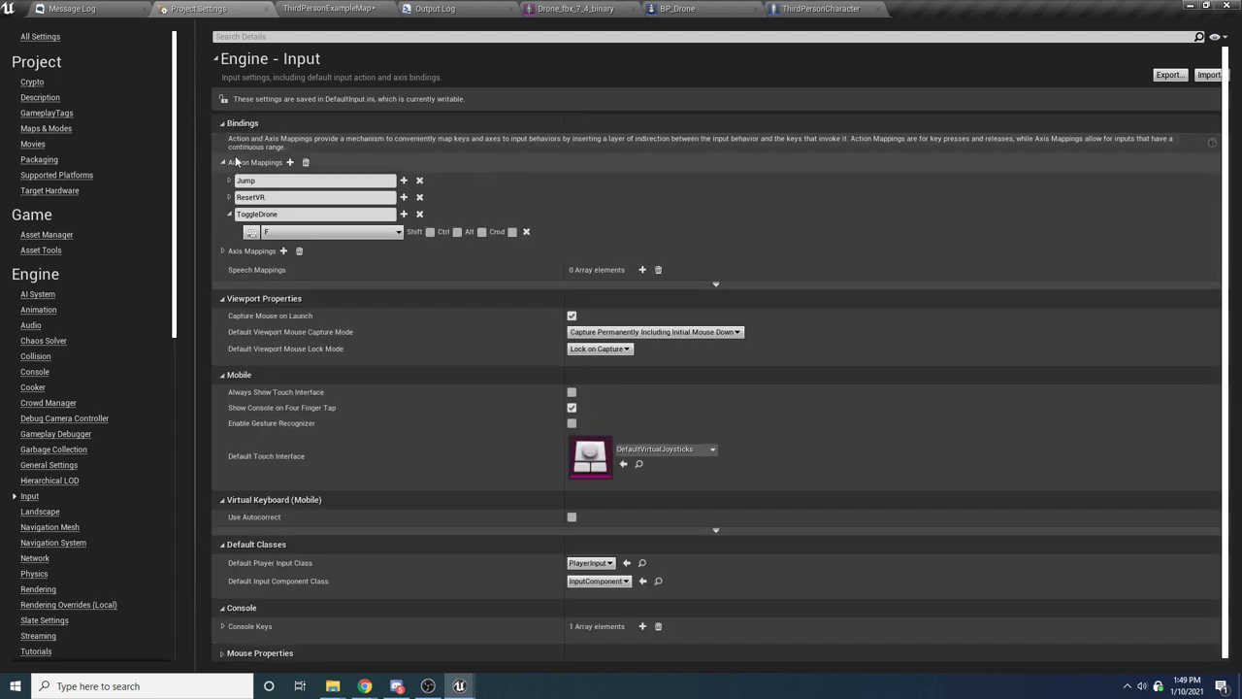
# Step: Add an axis mapping named MoveUp and bind it to the E key
pyautogui.click(222, 251)
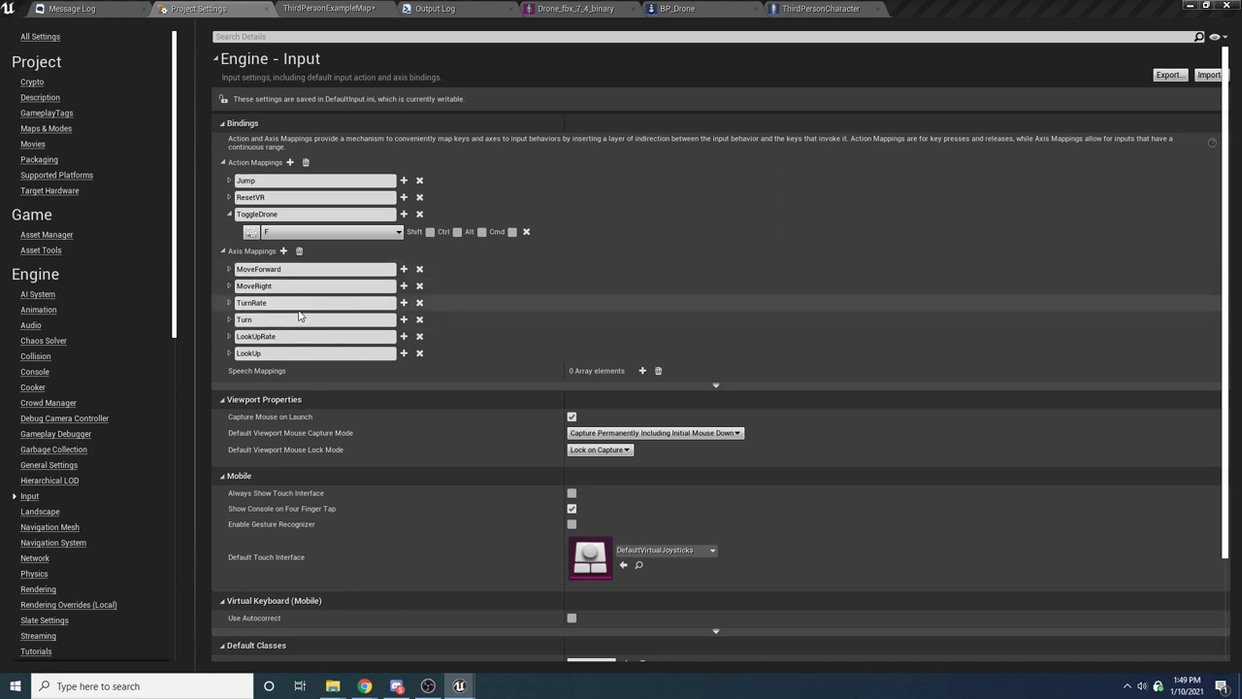
pyautogui.click(284, 252)
pyautogui.write('Move')
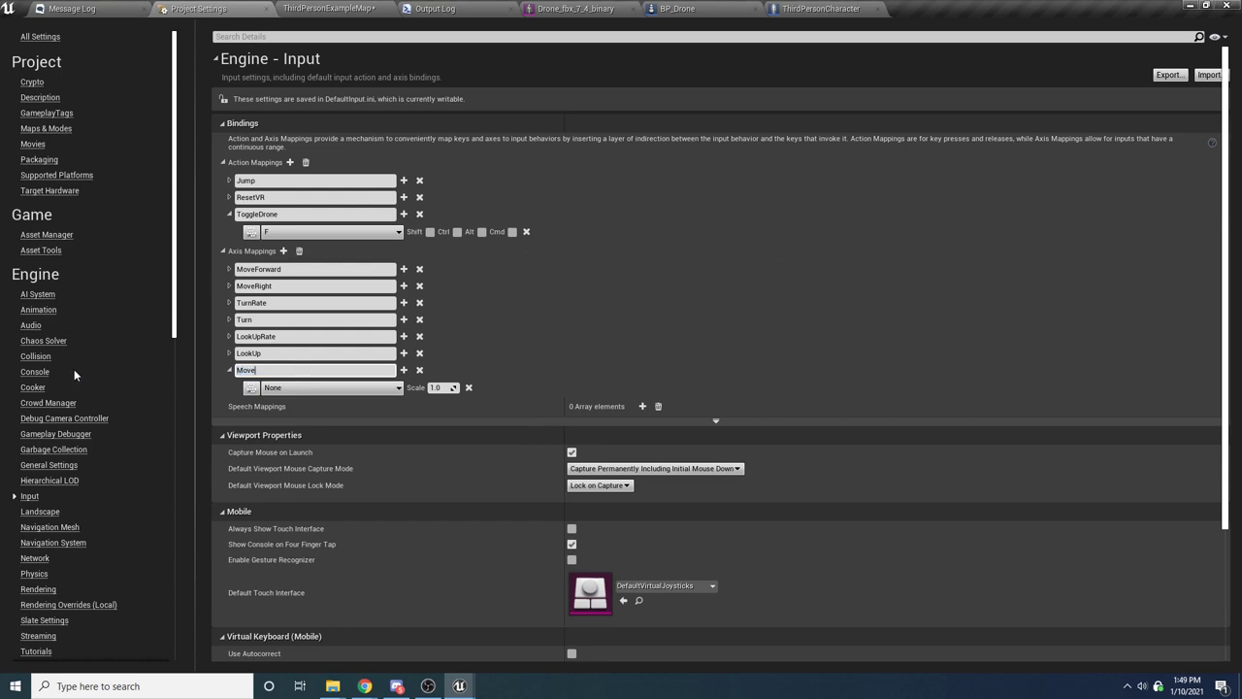
pyautogui.write('Up')
pyautogui.press('Return')
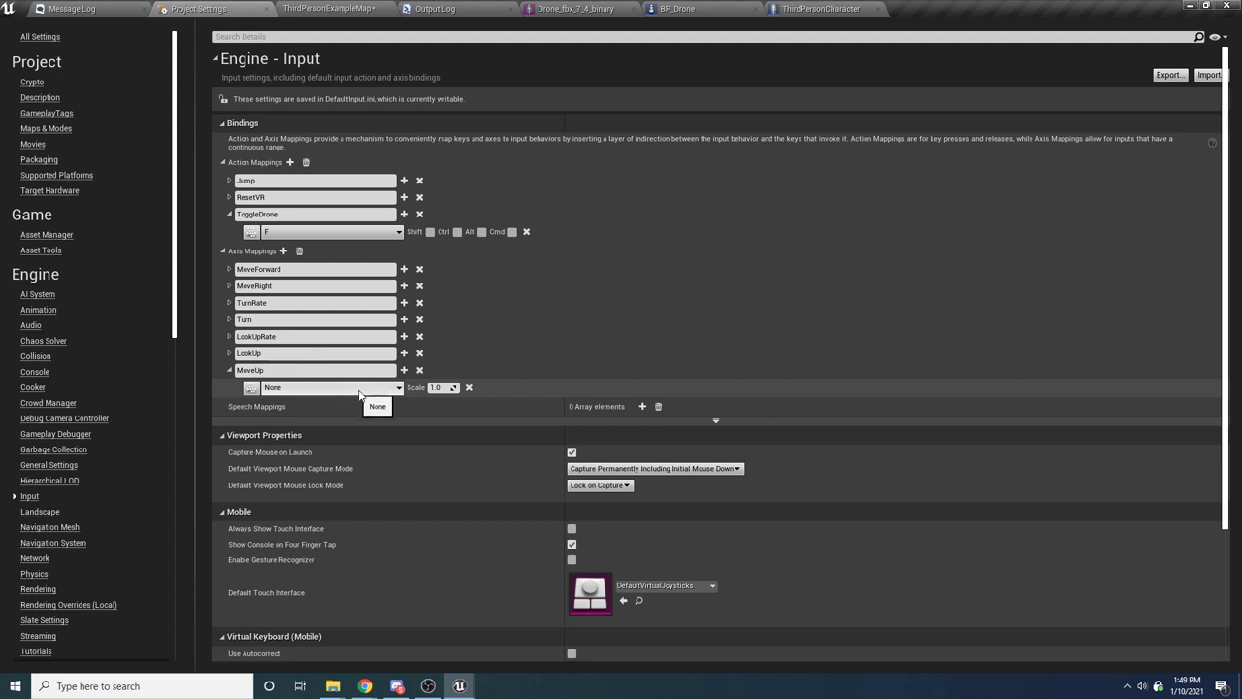
pyautogui.click(252, 389)
pyautogui.press('e')
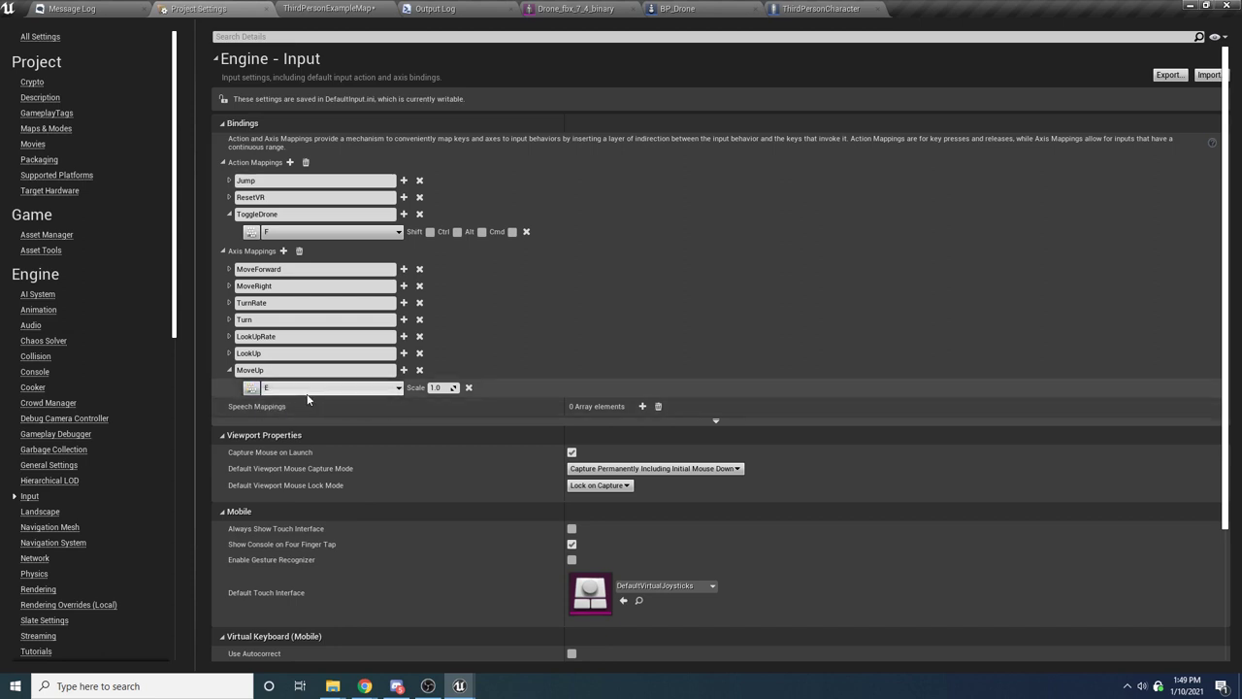
# Step: Add a second key binding to MoveUp using the Q key with a scale of -1.0
pyautogui.click(404, 369)
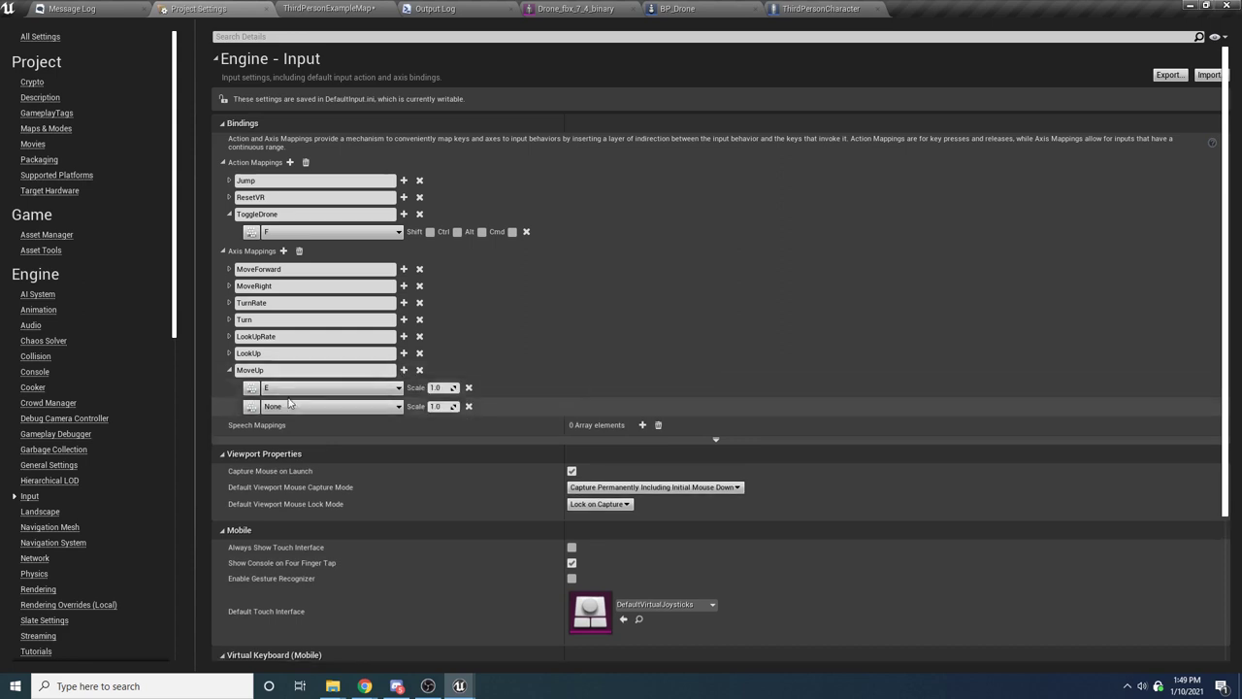
pyautogui.click(251, 407)
pyautogui.press('q')
pyautogui.click(439, 407)
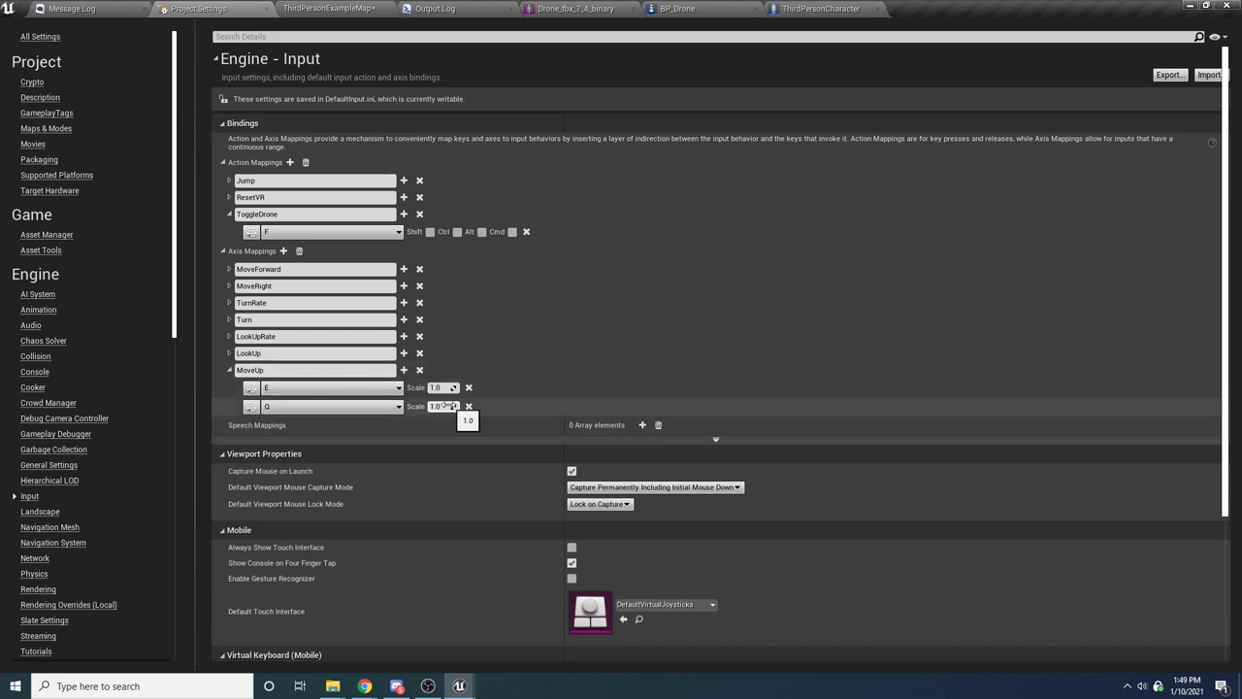
pyautogui.write('-')
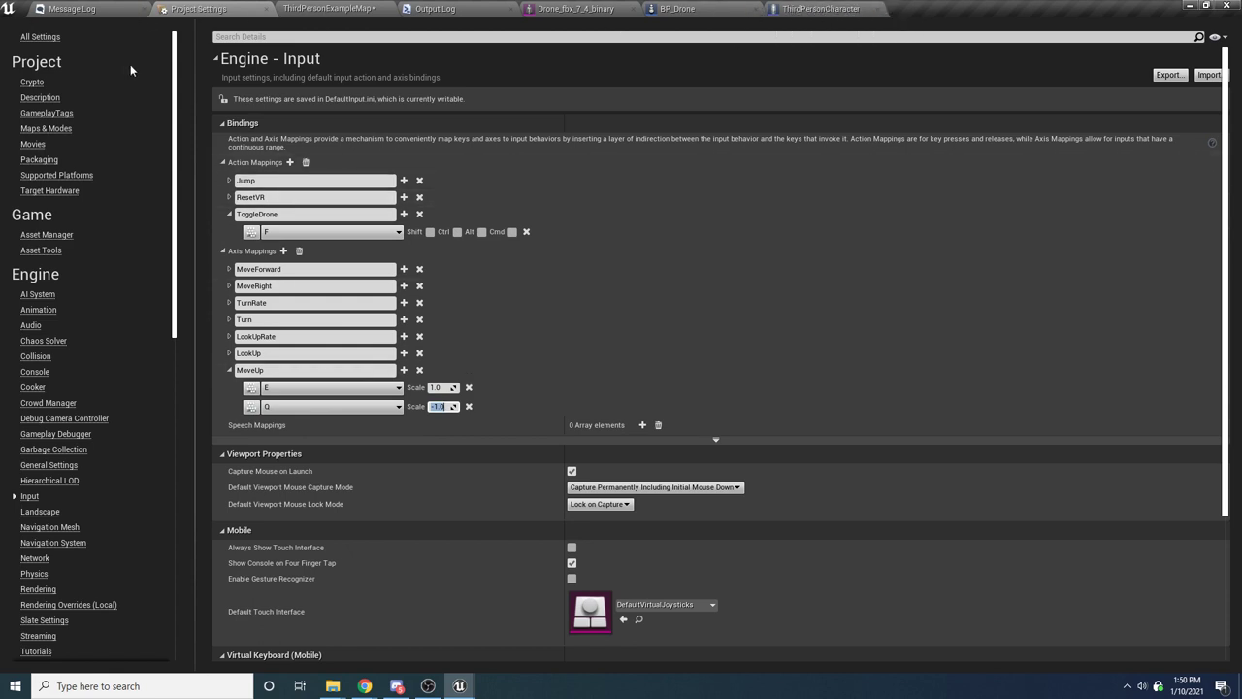
# Step: Add an InputAction ToggleDrone event below the Touch input section in ThirdPersonCharacter's Event Graph
pyautogui.click(820, 9)
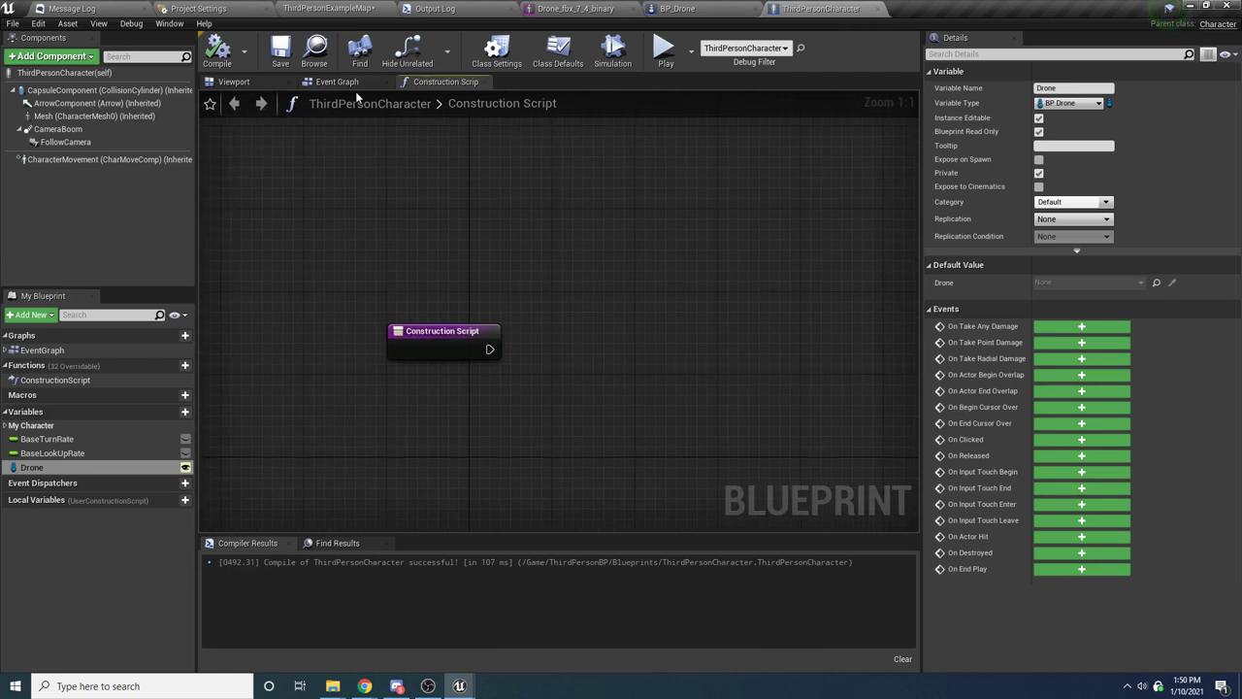
pyautogui.click(337, 81)
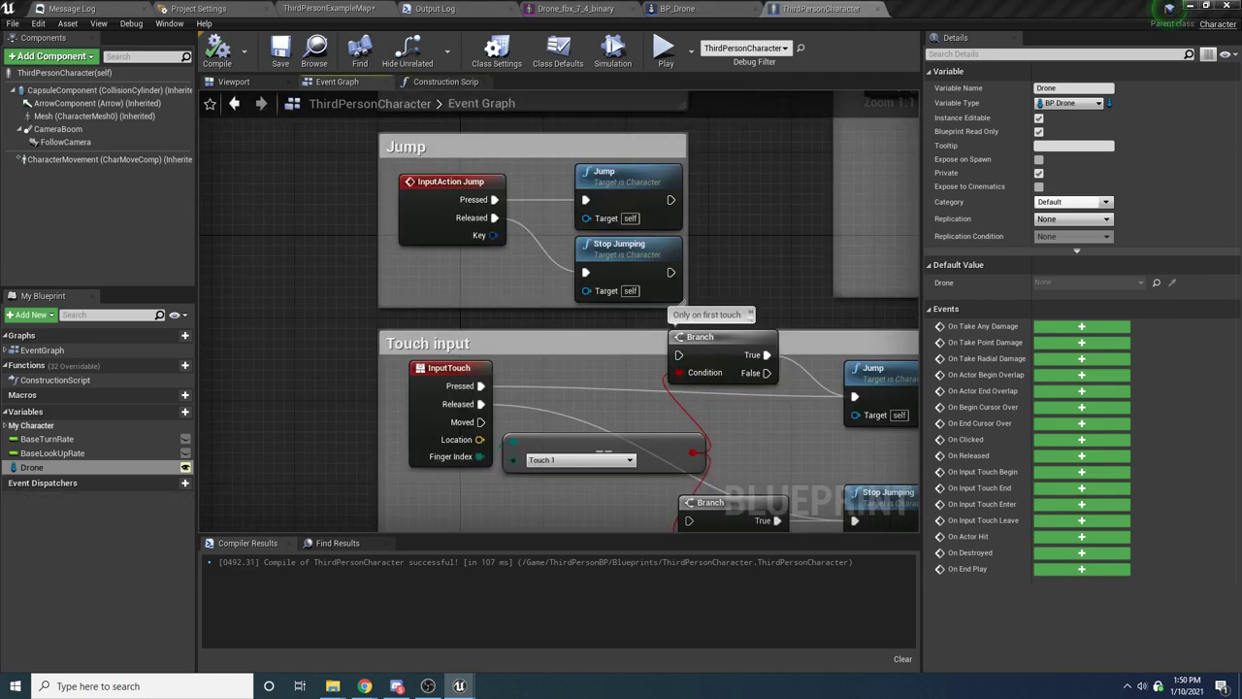
pyautogui.moveTo(469, 496); pyautogui.dragTo(444, 337, button='right')
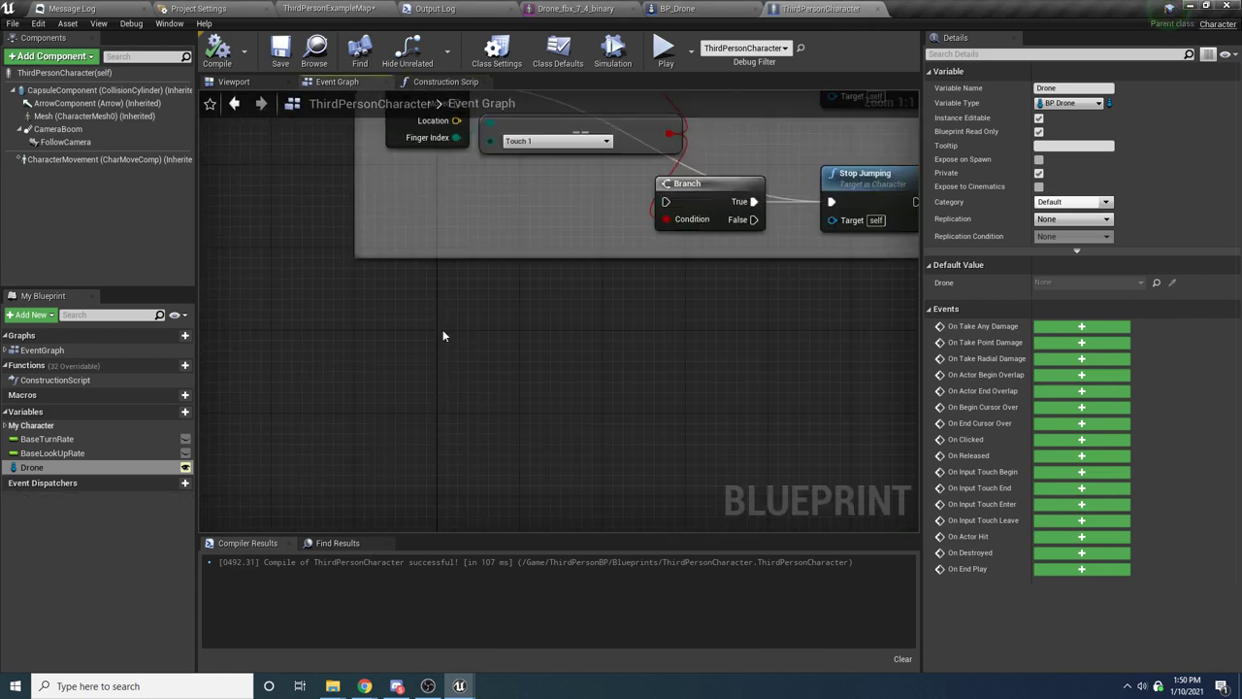
pyautogui.rightClick(404, 330)
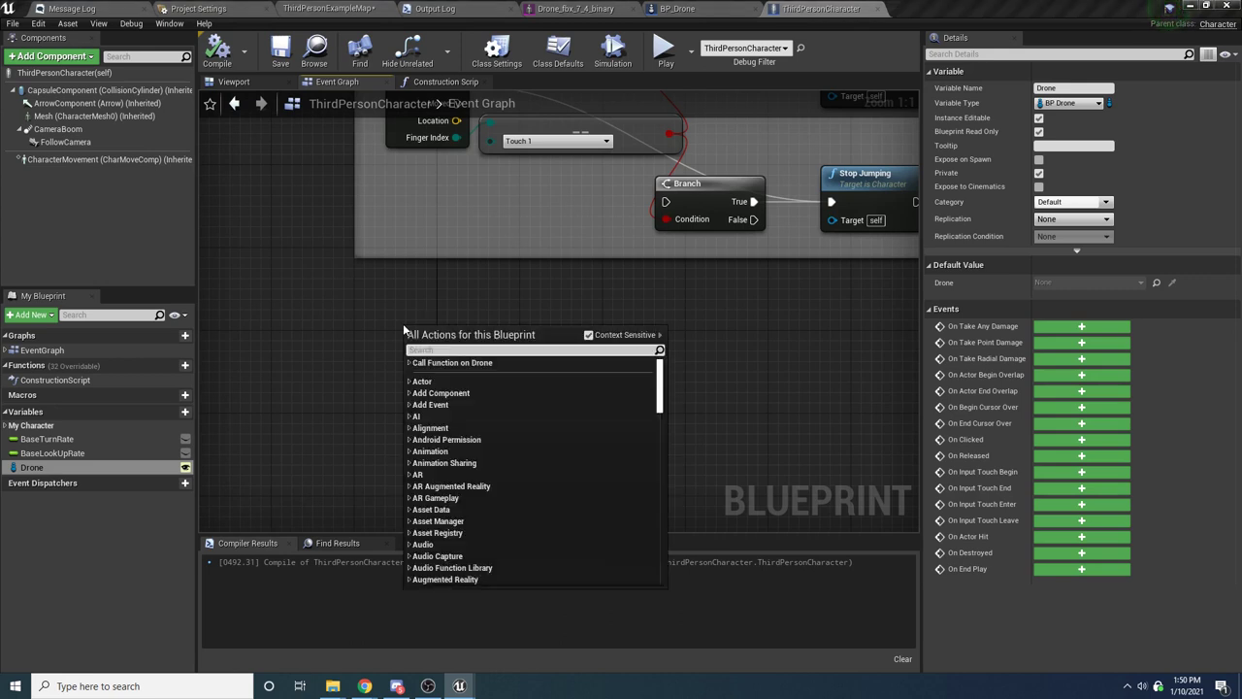
pyautogui.write('inpu')
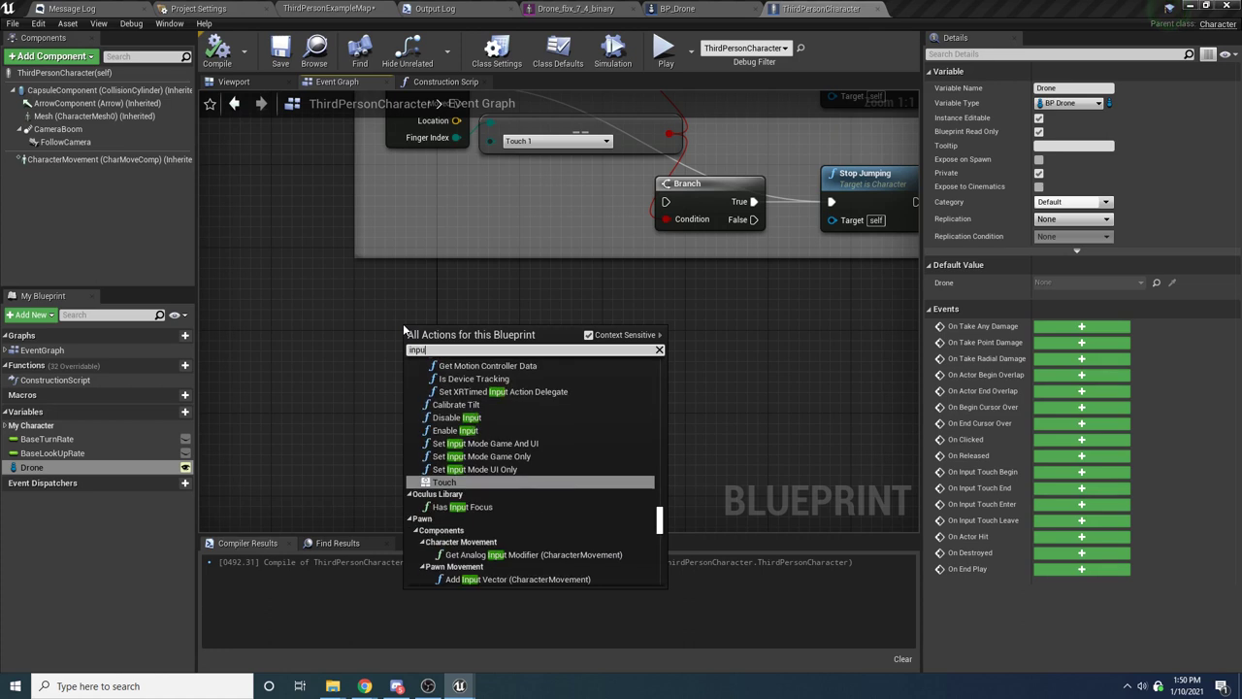
pyautogui.write('t action togg')
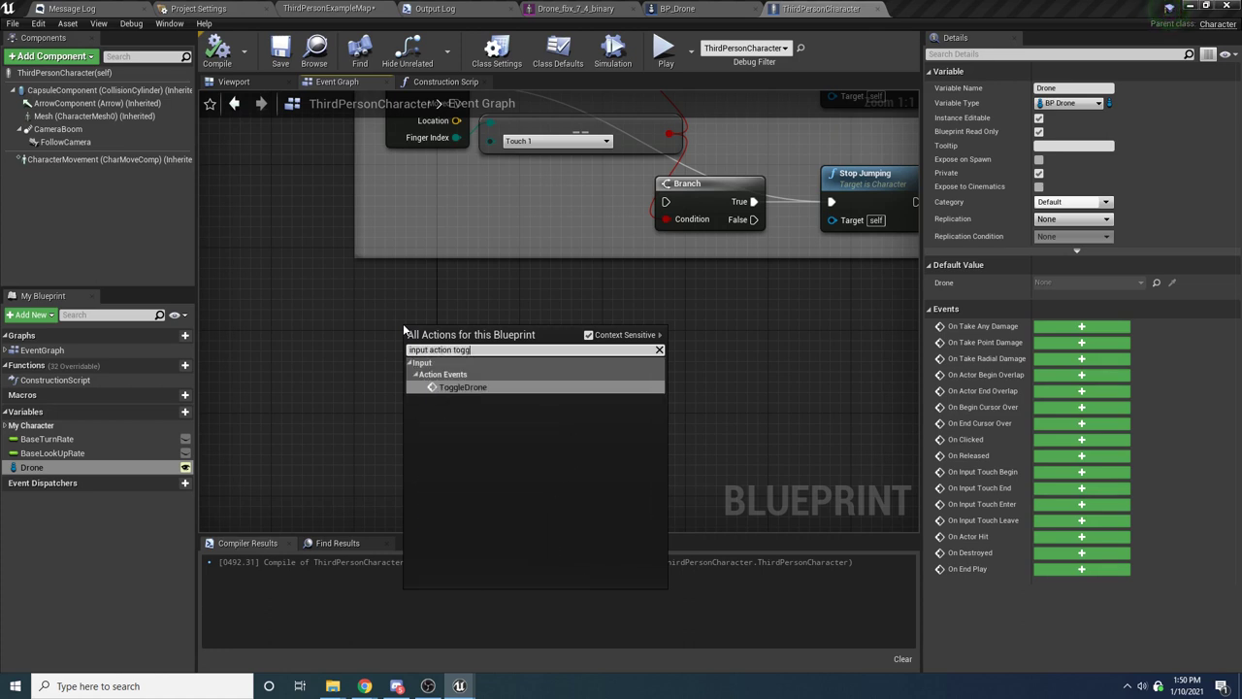
pyautogui.press('Return')
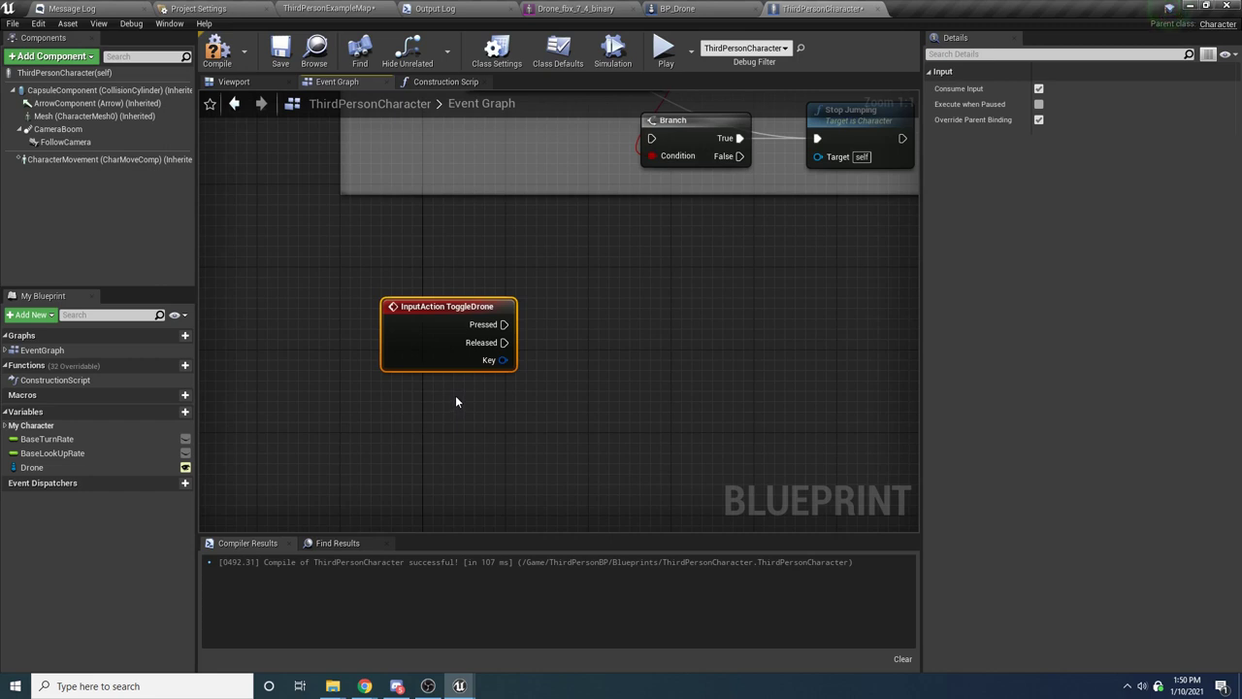
pyautogui.click(455, 391)
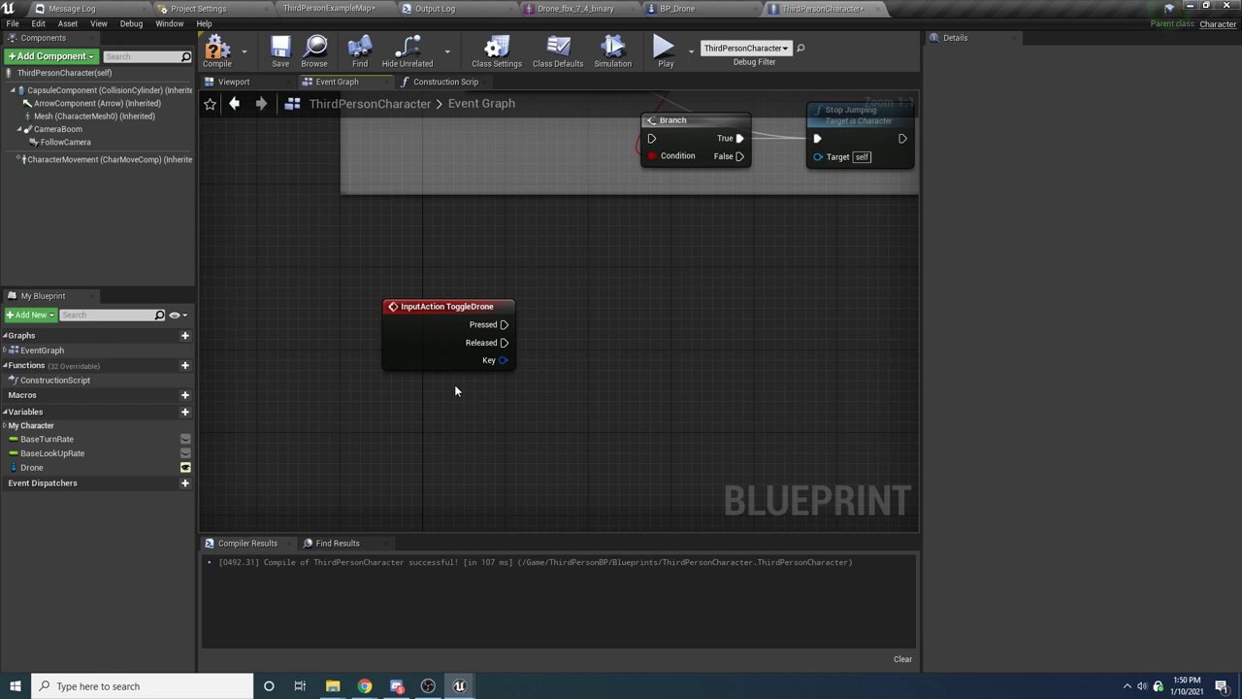
# Step: Add a Character Movement reference to the graph and create a Stop Movement Immediately node targeting it
pyautogui.moveTo(454, 384); pyautogui.dragTo(408, 361, button='right')
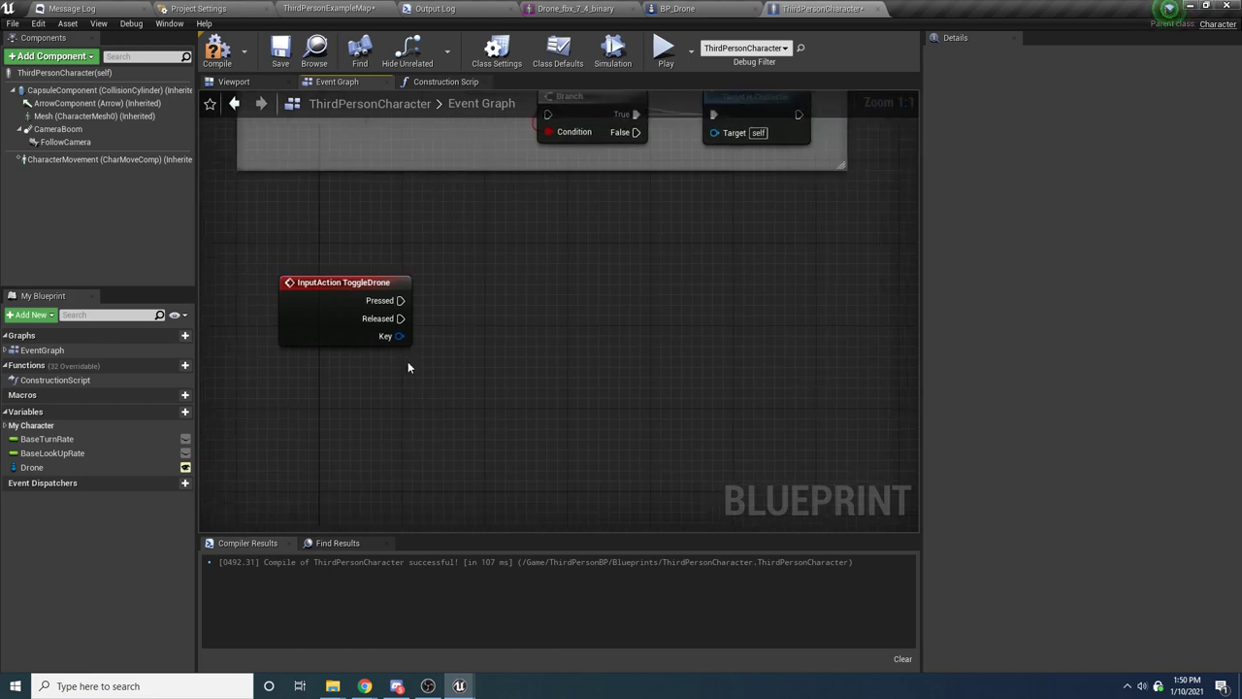
pyautogui.rightClick(454, 402)
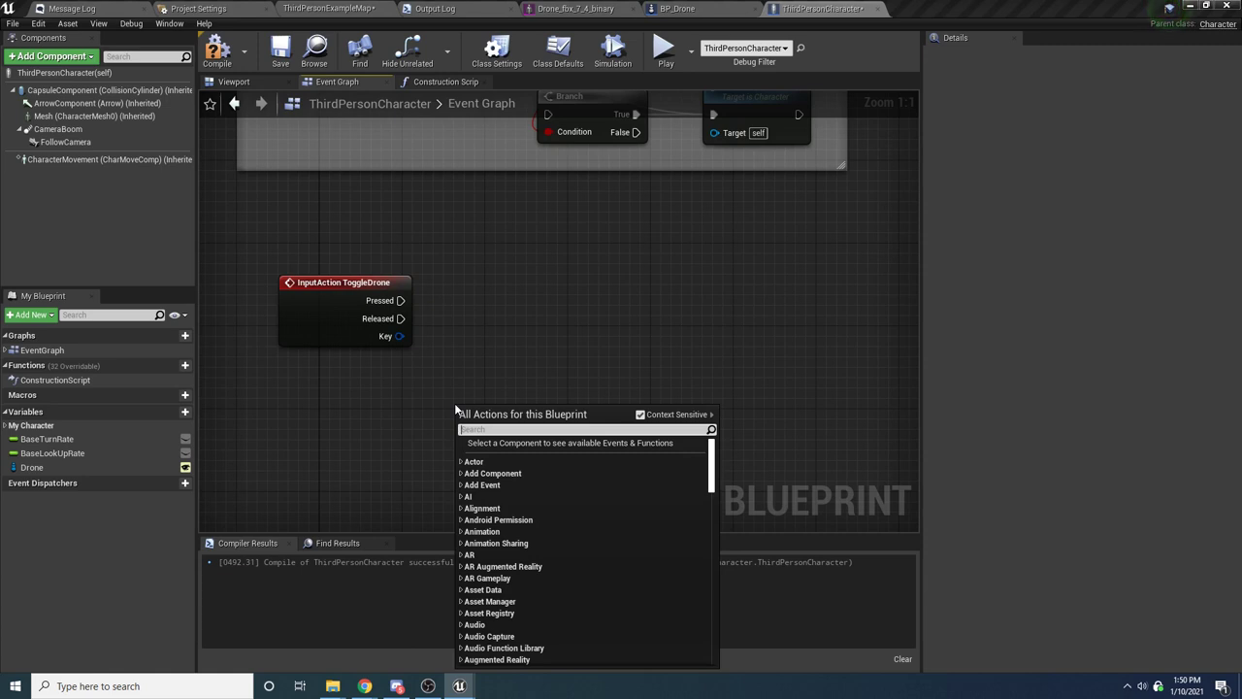
pyautogui.click(465, 355)
pyautogui.moveTo(78, 160); pyautogui.dragTo(604, 367)
pyautogui.write('stop movement')
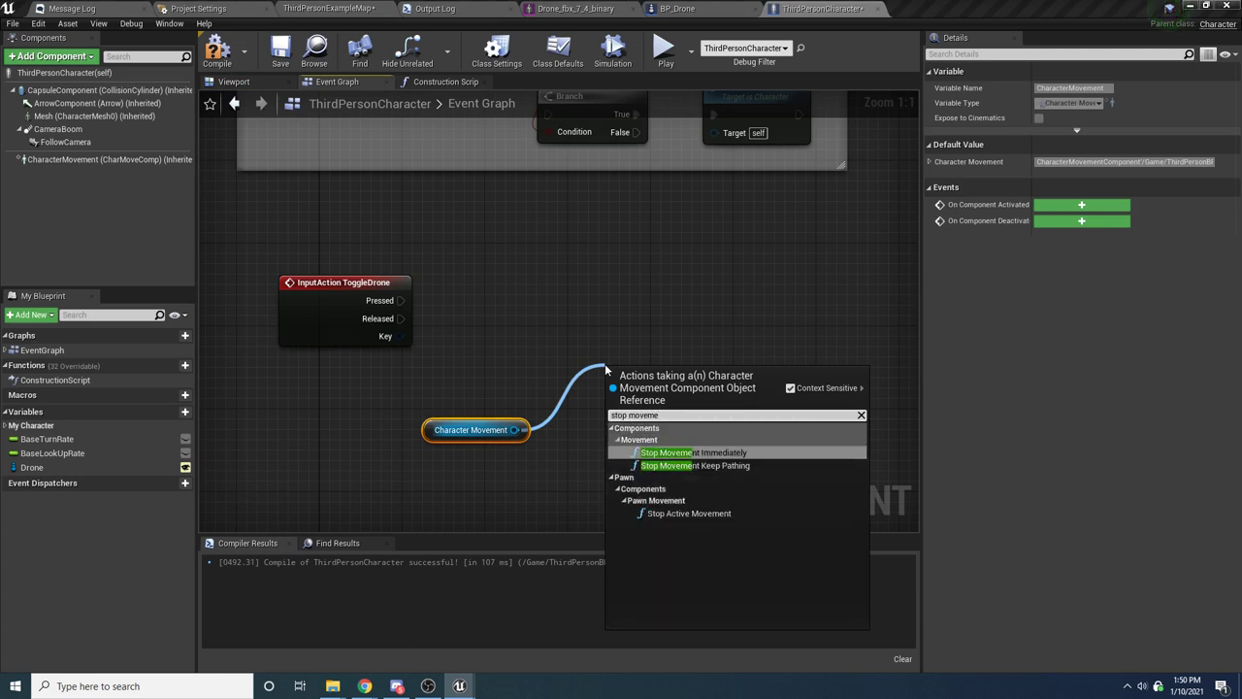
pyautogui.press('Return')
# Step: Connect ToggleDrone's Pressed output to Stop Movement Immediately and arrange the node and its Character Movement reference beside the event
pyautogui.moveTo(679, 376); pyautogui.dragTo(680, 283)
pyautogui.moveTo(400, 300); pyautogui.dragTo(652, 310)
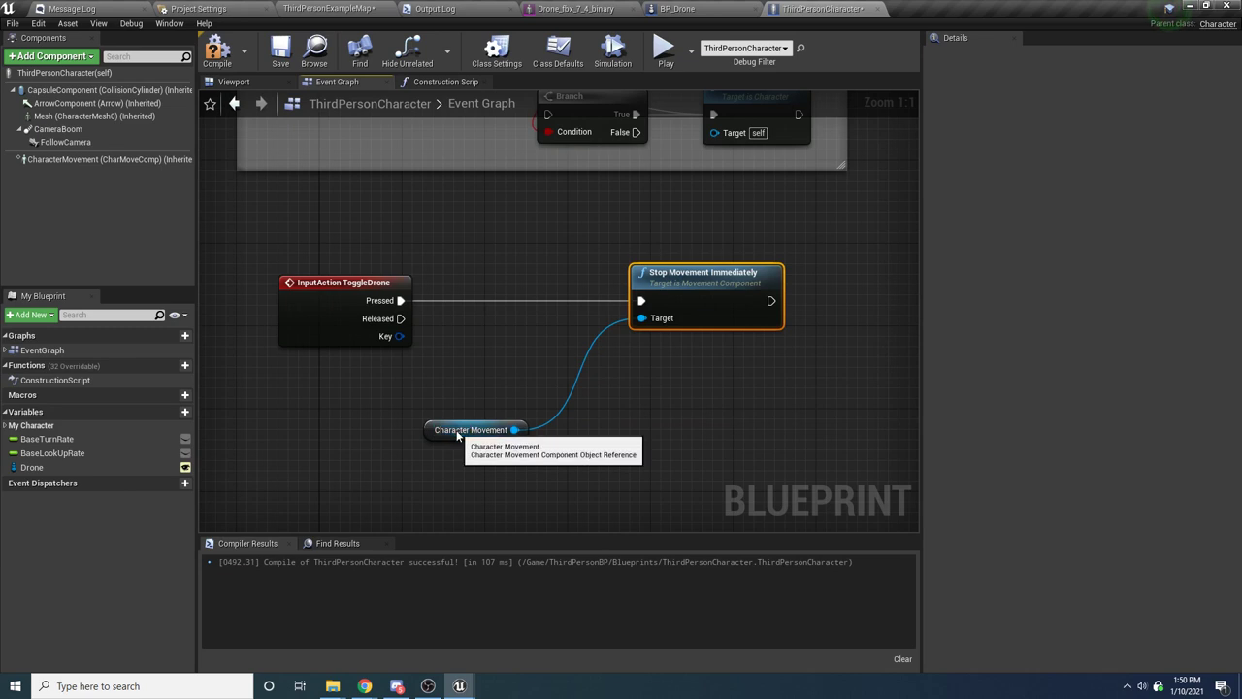
pyautogui.moveTo(464, 436); pyautogui.dragTo(545, 355)
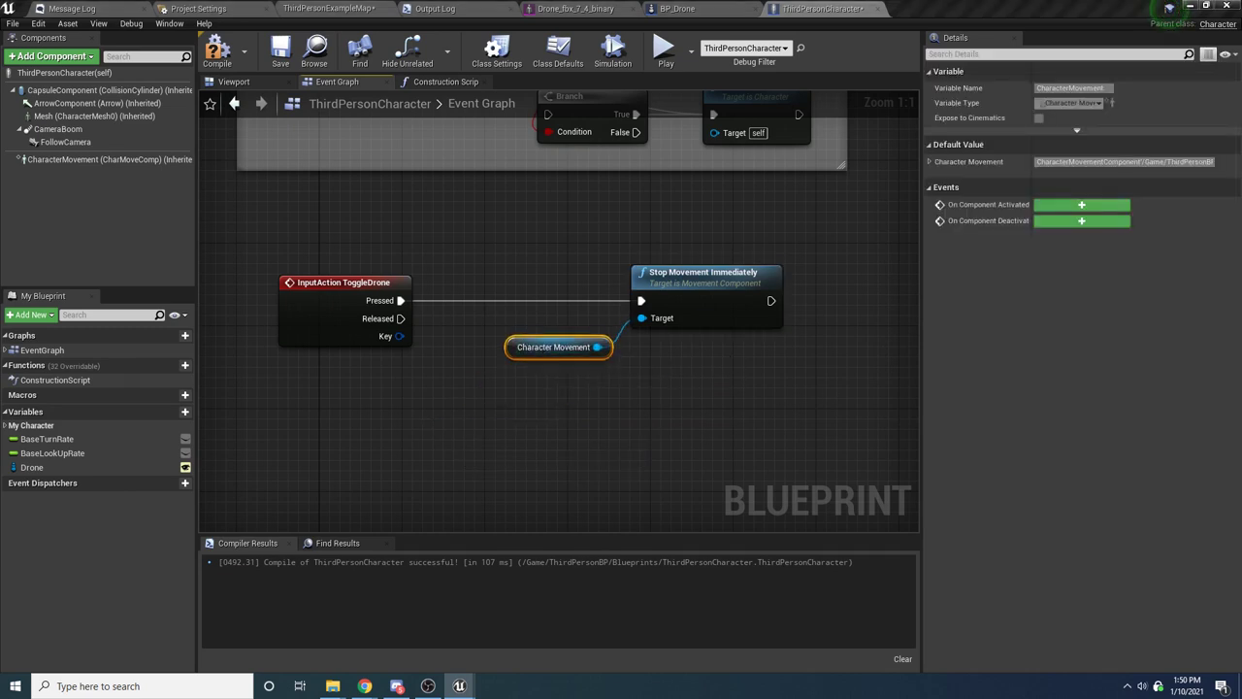
pyautogui.moveTo(749, 238); pyautogui.dragTo(650, 225, button='right')
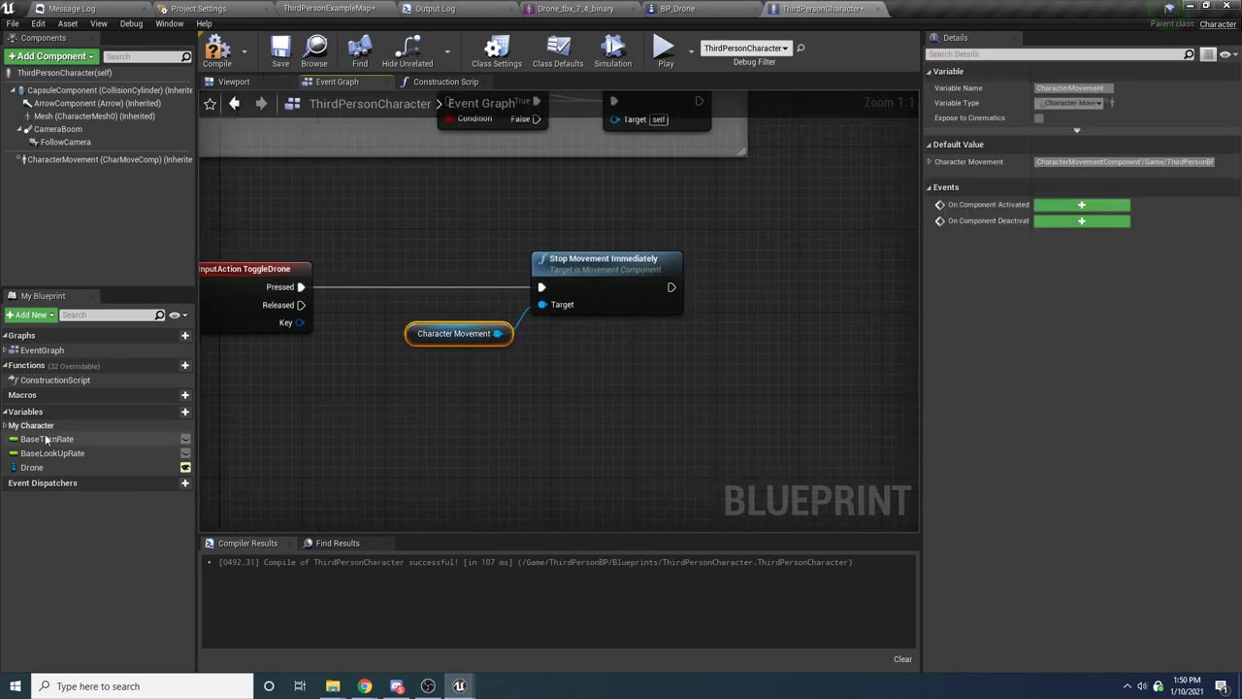